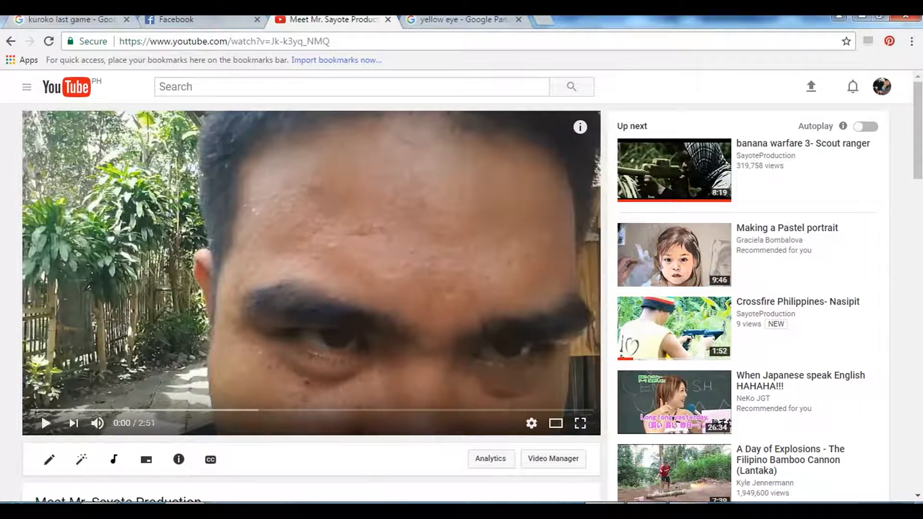
Play the opening seconds of the YouTube video, pausing to examine the red eye effect.
click(48, 425)
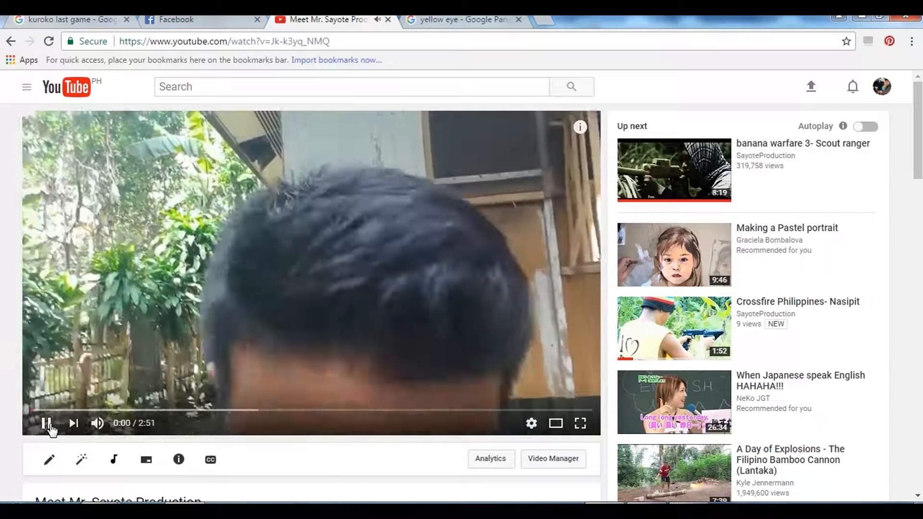
click(299, 330)
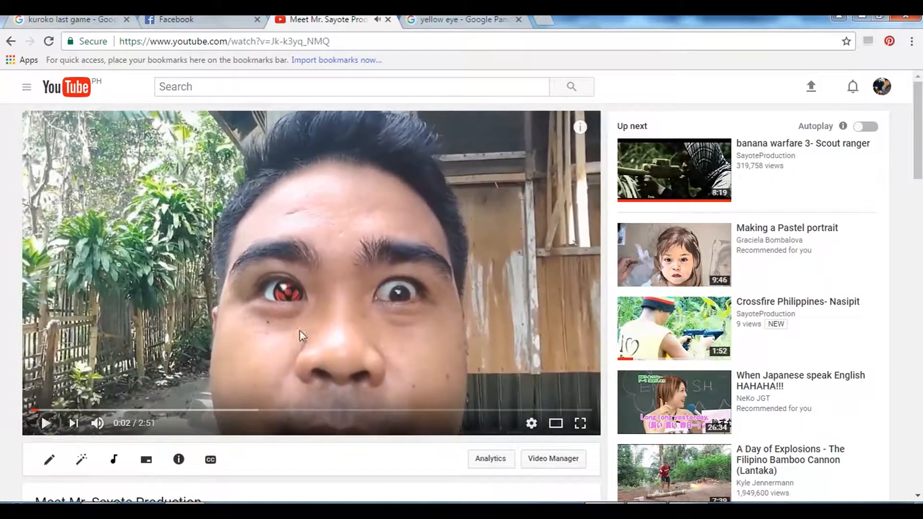
click(46, 423)
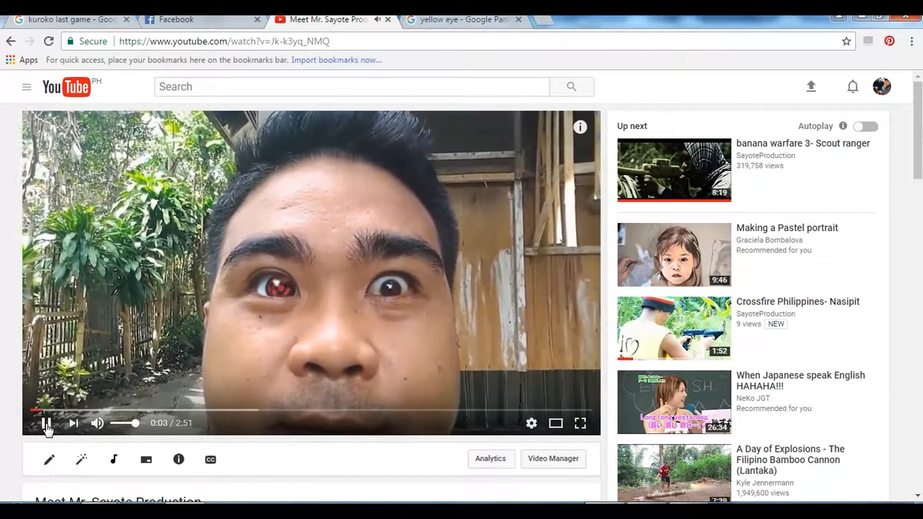
click(387, 237)
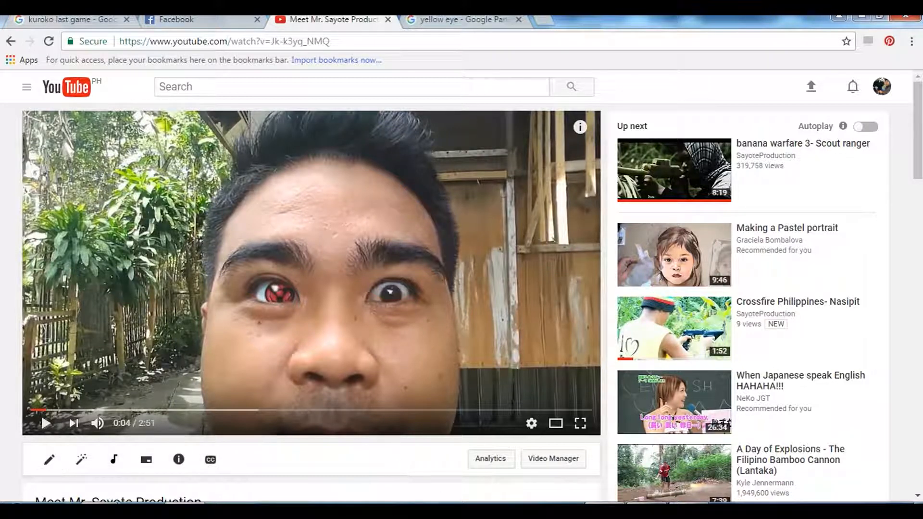
Switch to Media Player Classic, play the mummy eye.avi clip at full size to examine the yellow eye effect, and close the player.
key(alt+Tab)
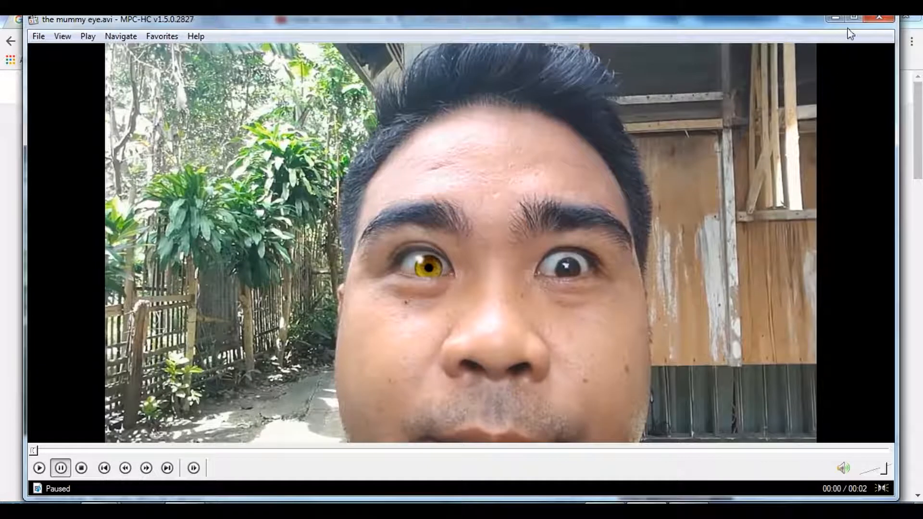
click(853, 17)
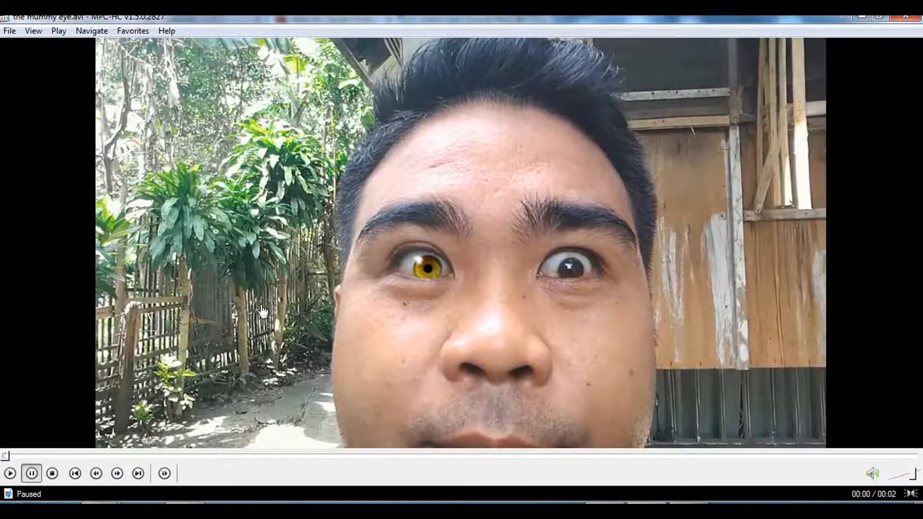
click(171, 354)
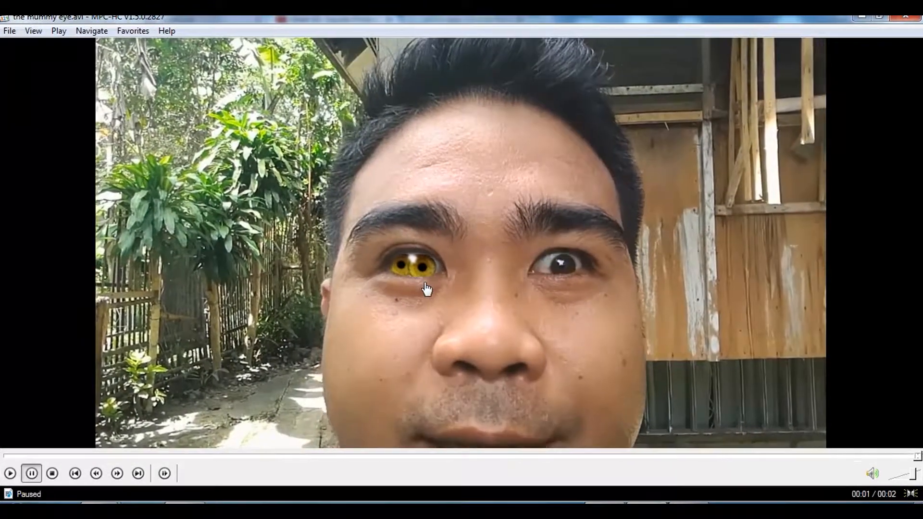
click(299, 288)
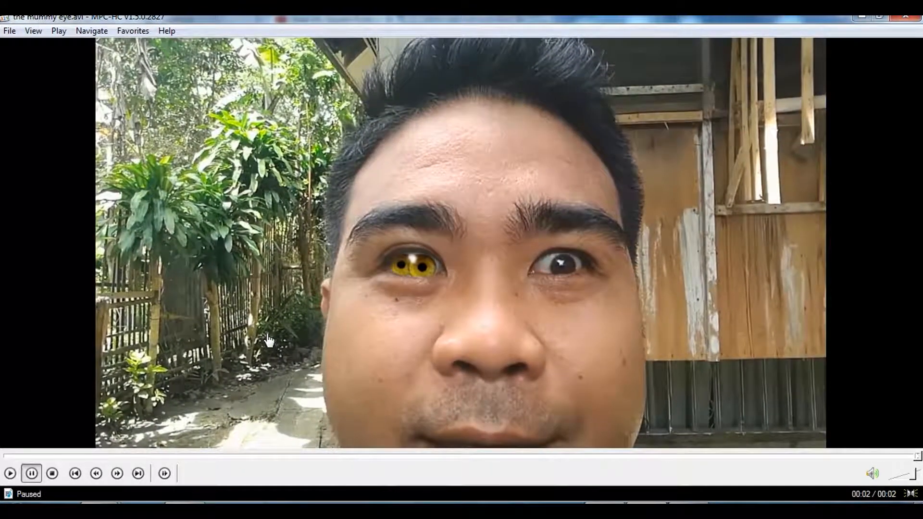
click(10, 474)
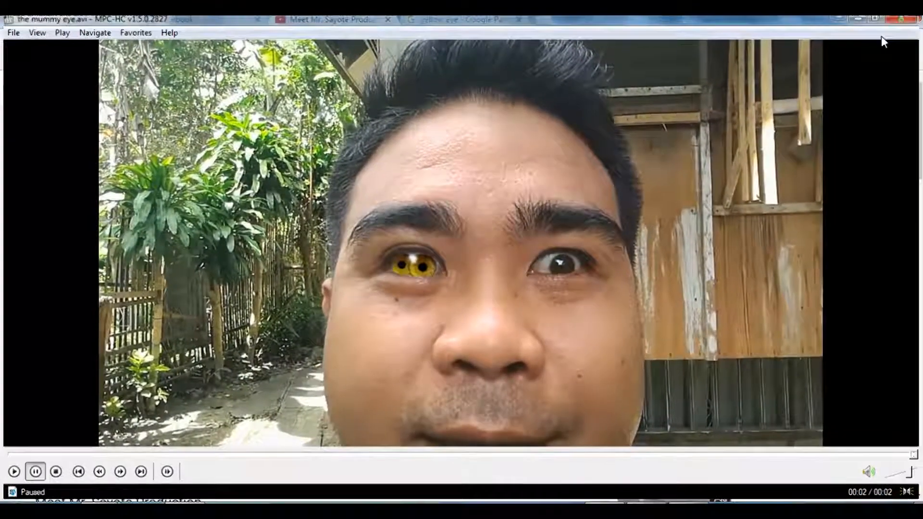
click(905, 16)
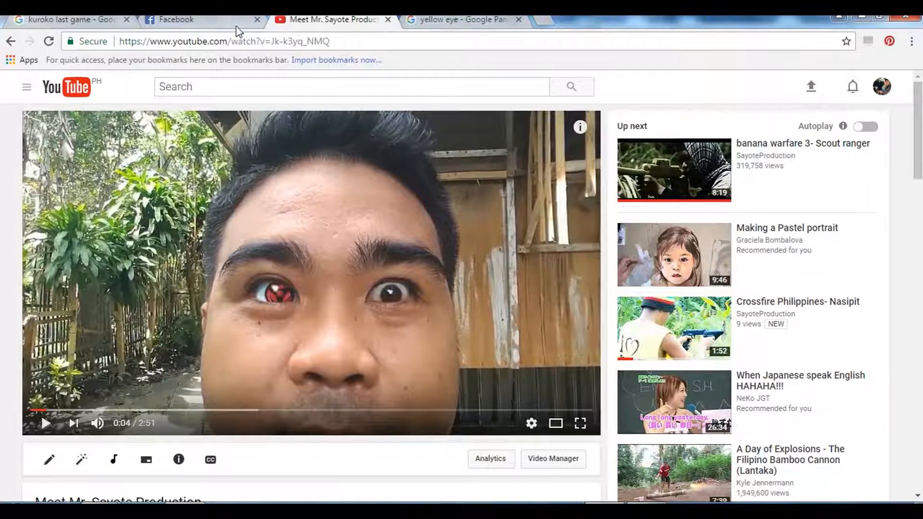
Close the YouTube page, switch to After Effects and create a new composition from the 1.mp4 footage.
click(388, 19)
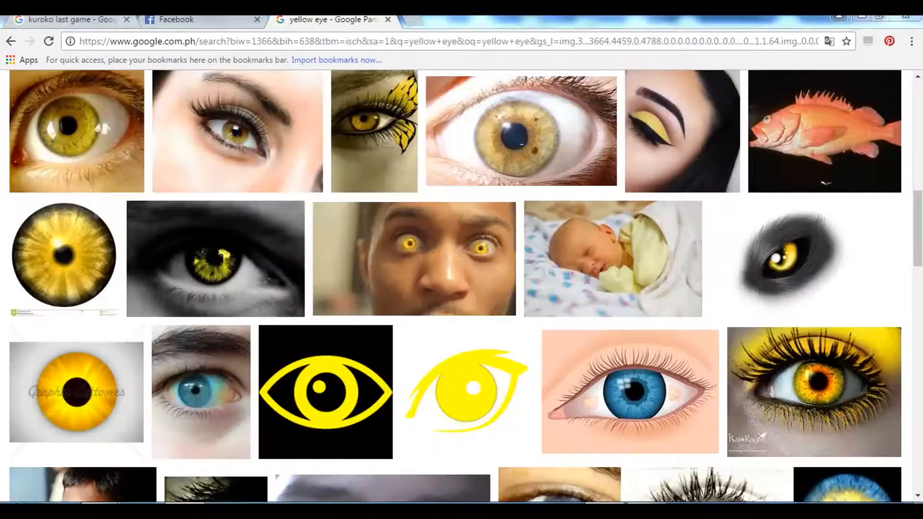
click(604, 511)
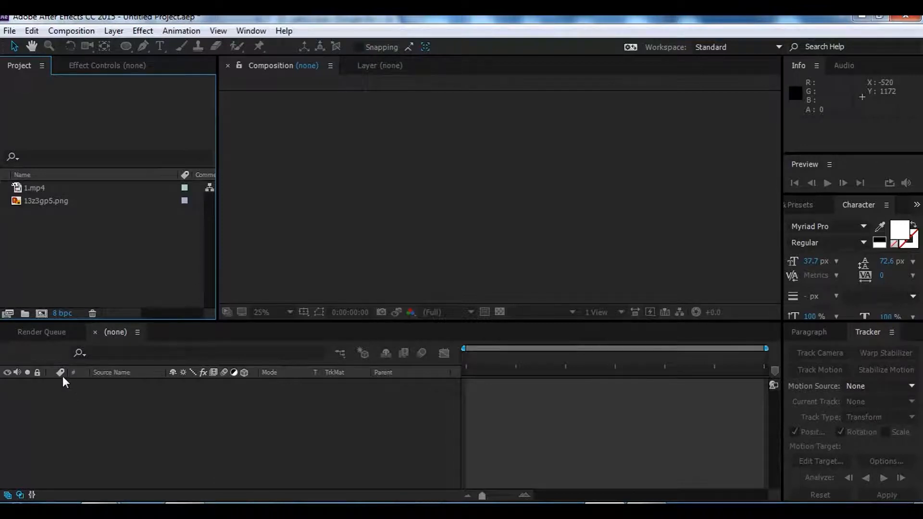
click(62, 188)
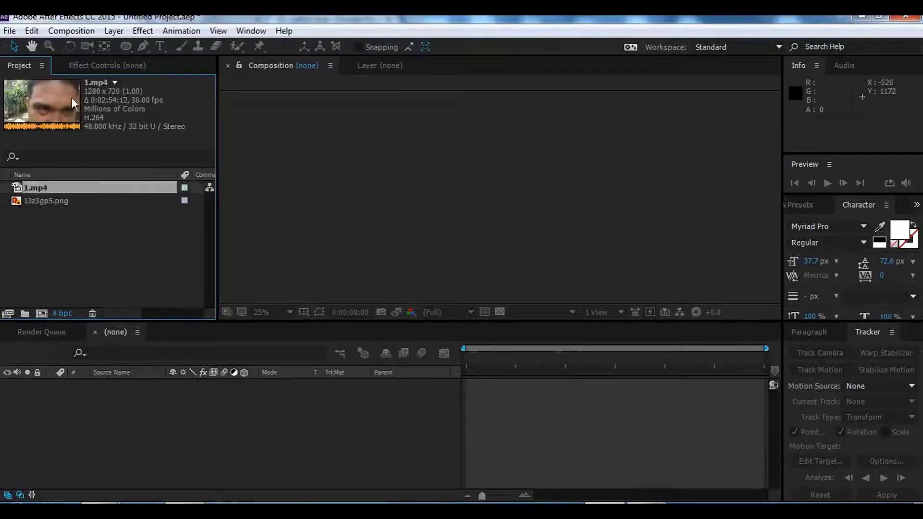
mouse_move(49, 186)
mouse_down()
mouse_move(55, 255)
mouse_move(64, 189)
mouse_up()
drag(53, 190, 41, 316)
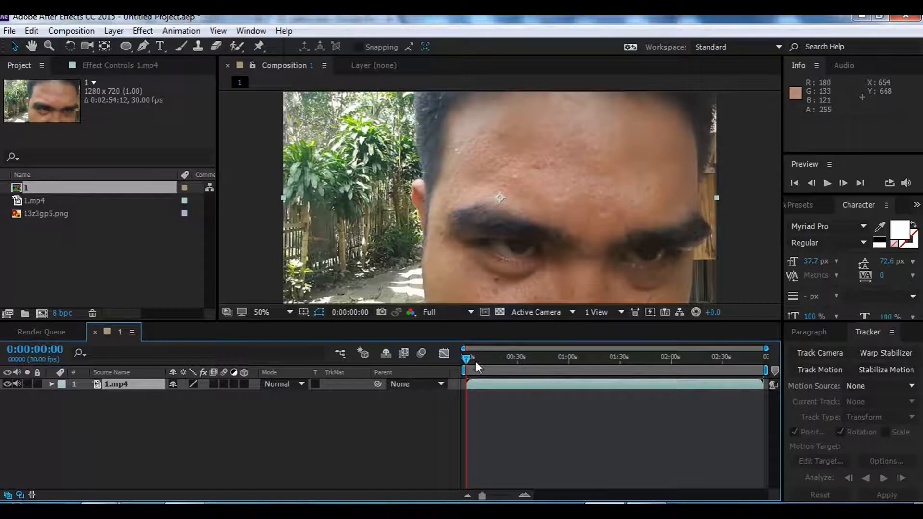
Shorten the work area to about the first 10 seconds and trim the composition to it.
drag(766, 370, 481, 398)
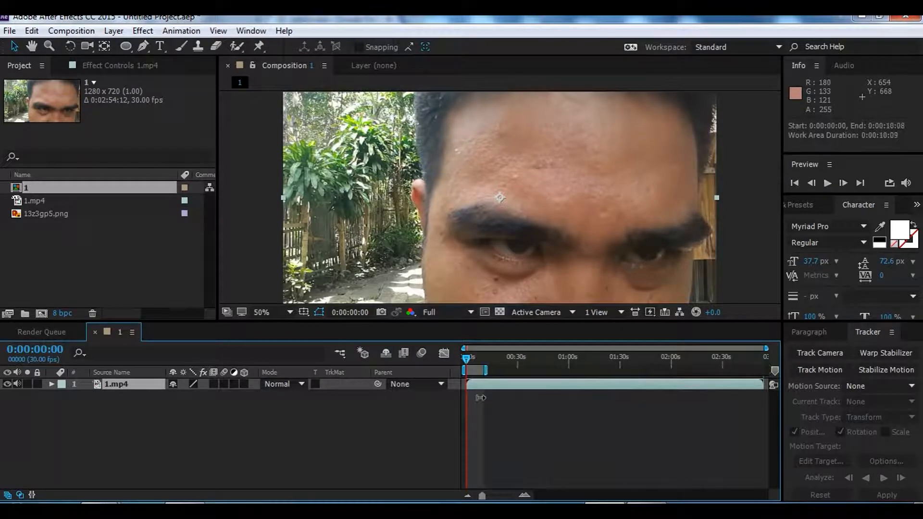
right_click(475, 370)
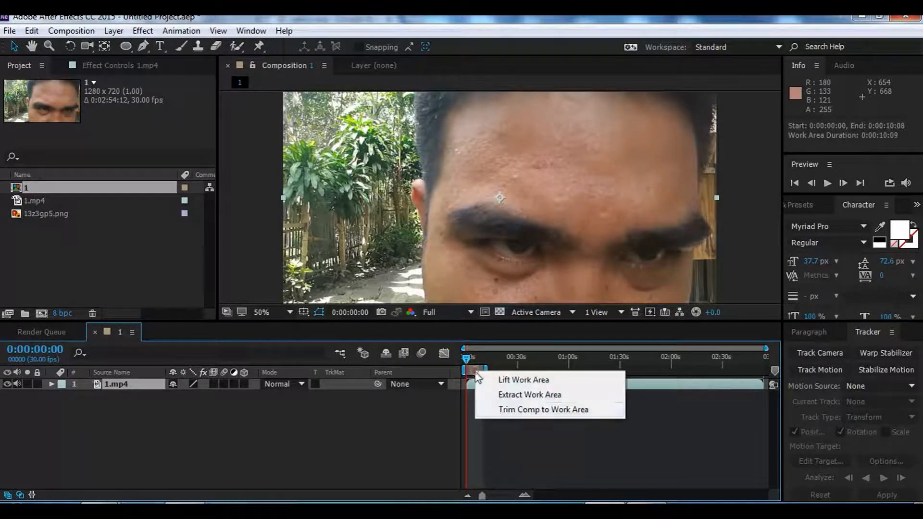
click(571, 410)
Find the wide-eyed shot at 0:00:03:03, start the work area there and trim the composition to it.
click(471, 361)
drag(472, 364, 550, 374)
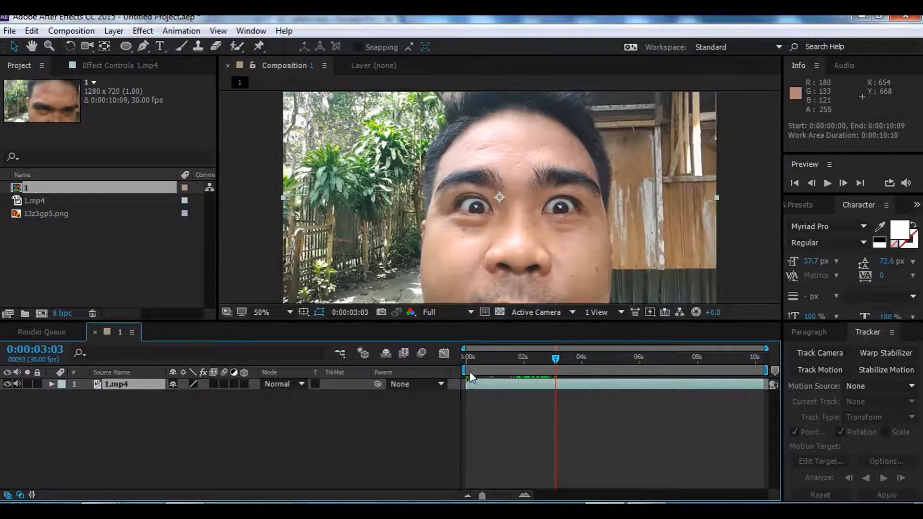
drag(469, 370, 553, 370)
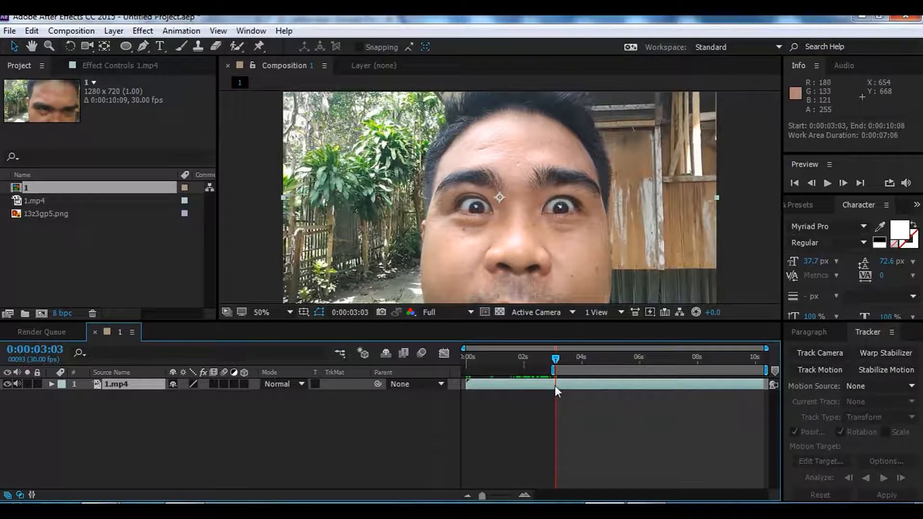
right_click(578, 369)
click(614, 411)
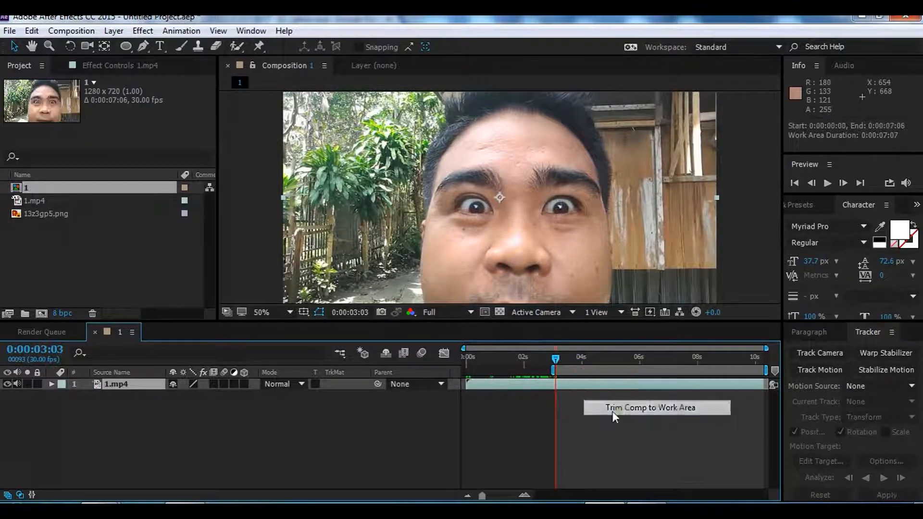
End the work area at 0:00:04:14 and trim the composition to it.
drag(469, 359, 524, 362)
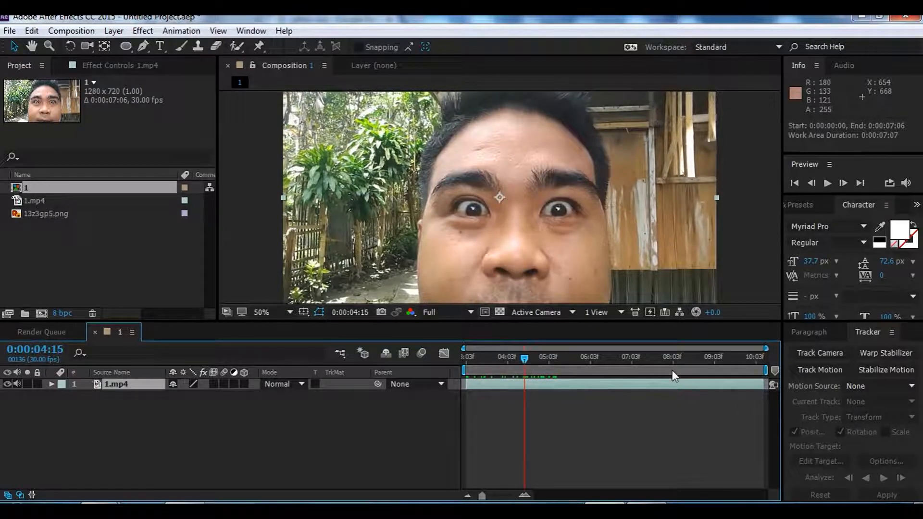
drag(766, 371, 517, 368)
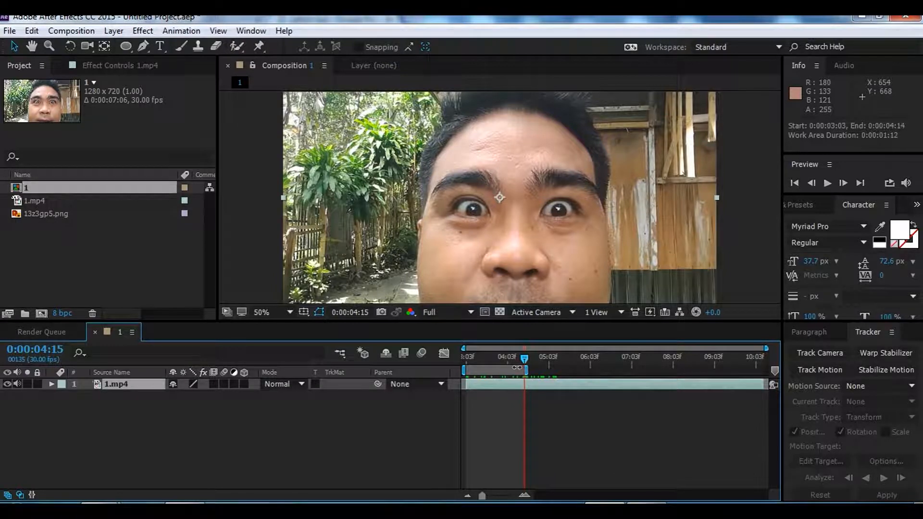
right_click(510, 367)
click(542, 409)
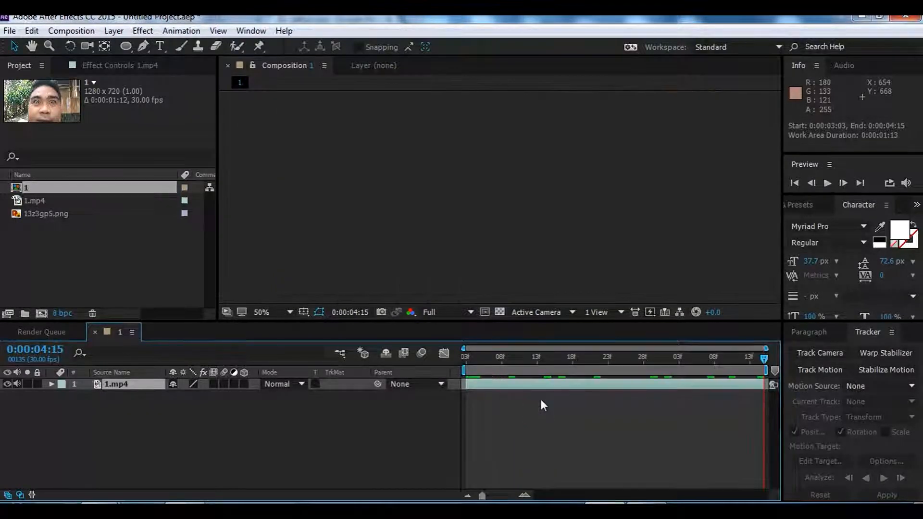
Scrub through and preview the trimmed clip.
click(493, 360)
drag(494, 362, 737, 410)
key(space)
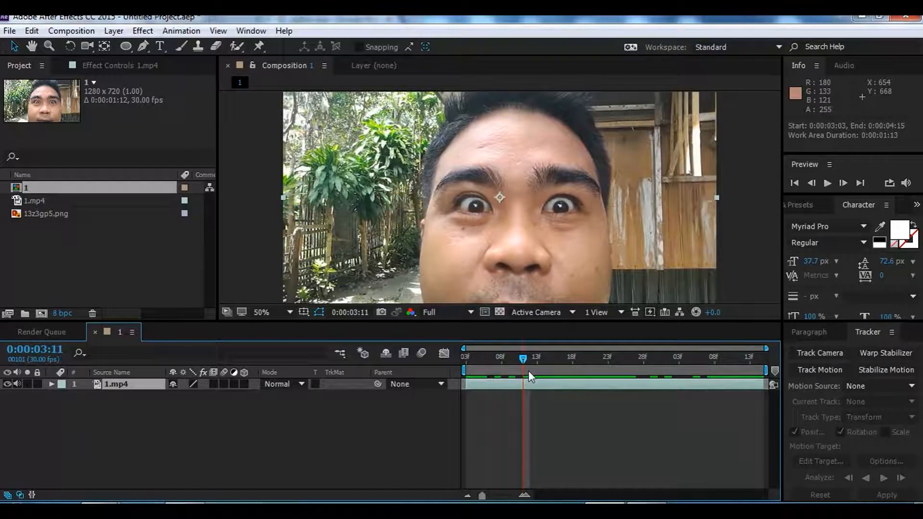
Check whether the Tracker panel is enabled in the workspace.
click(120, 261)
click(186, 430)
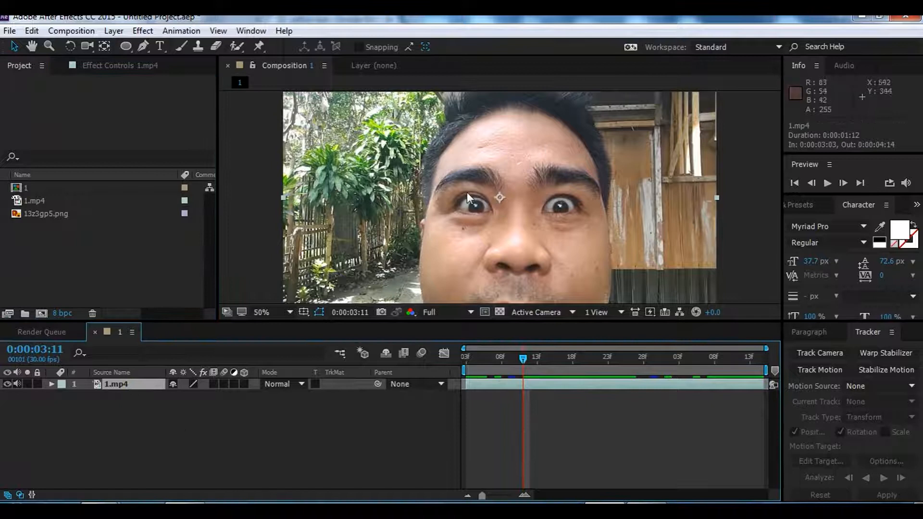
click(159, 455)
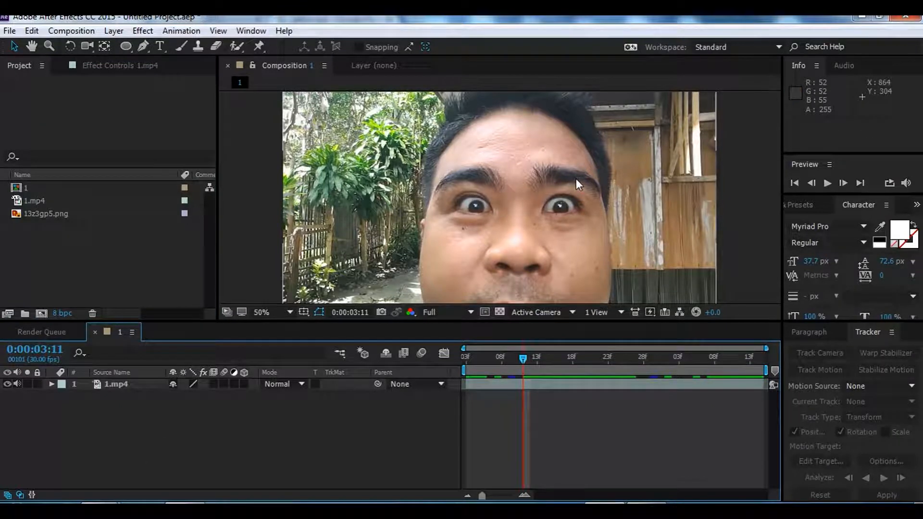
click(243, 33)
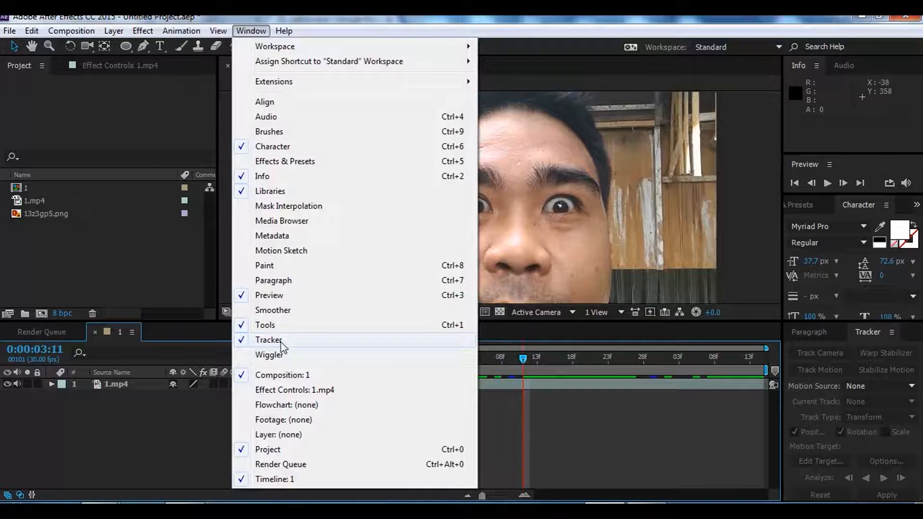
click(172, 419)
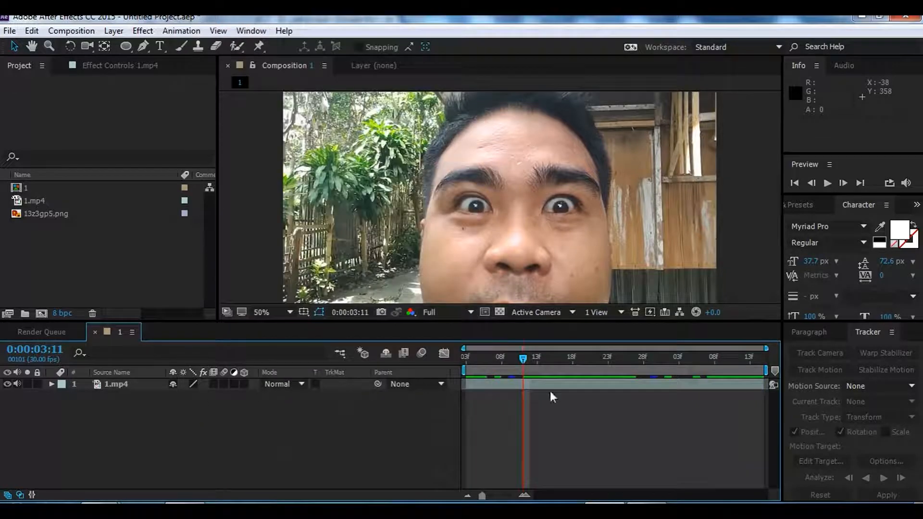
Select the 1.mp4 layer and set it as the tracker's motion source.
click(643, 390)
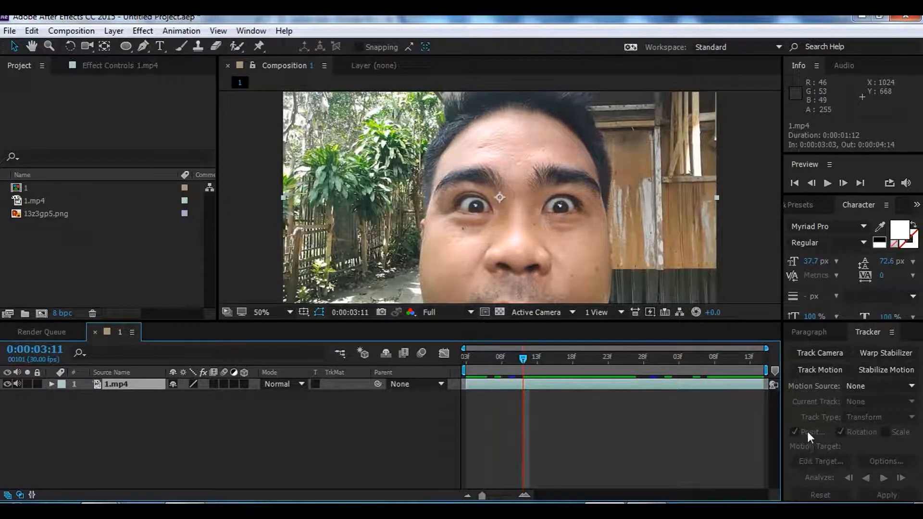
click(858, 387)
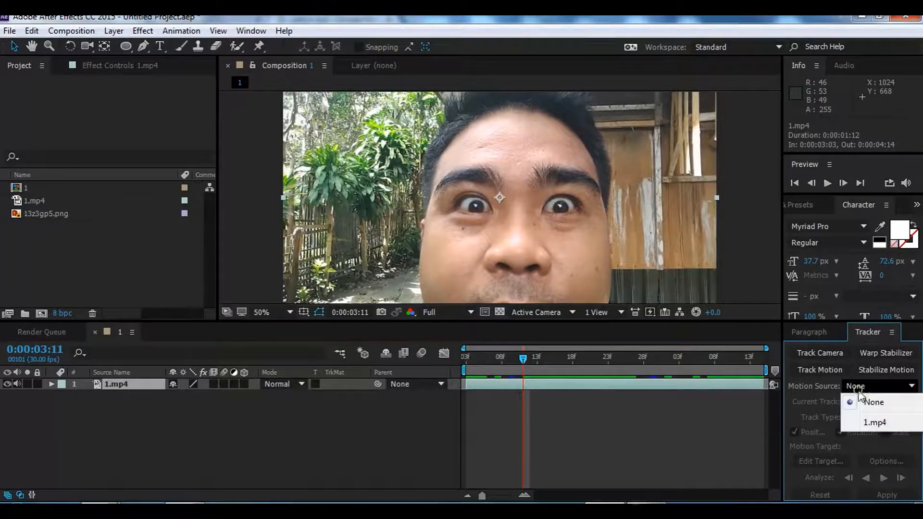
click(879, 423)
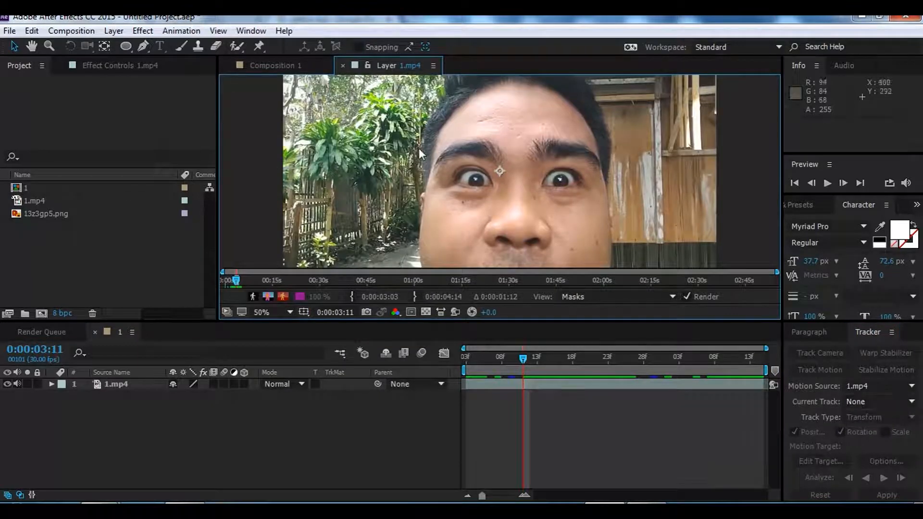
key(comma)
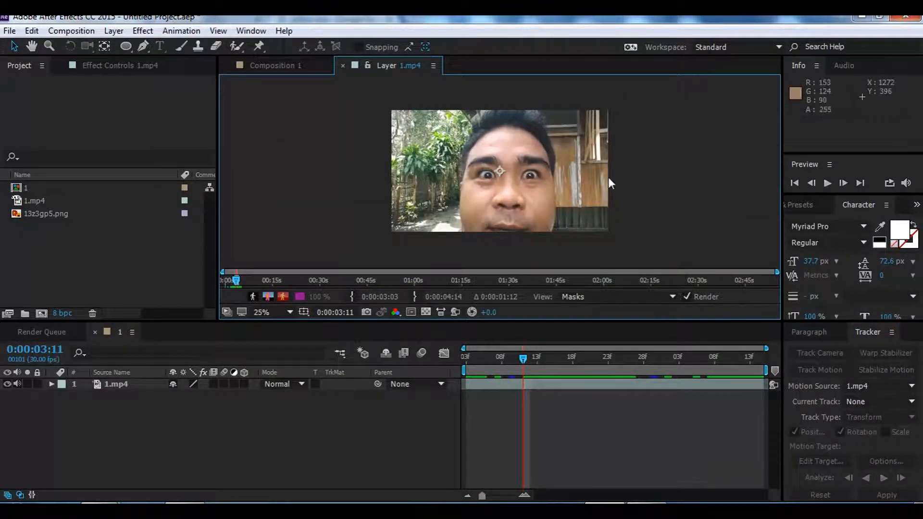
key(period)
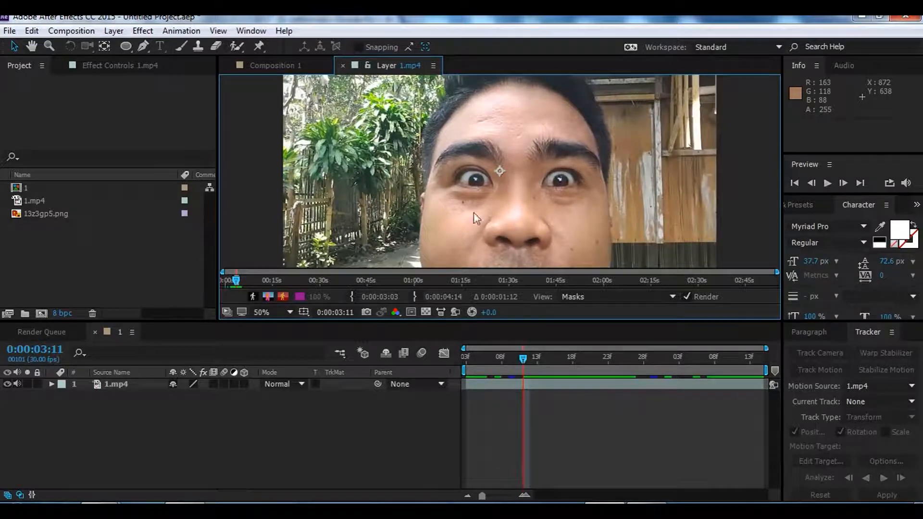
Start Track Motion on the 1.mp4 layer and enable Rotation tracking alongside Position.
click(588, 388)
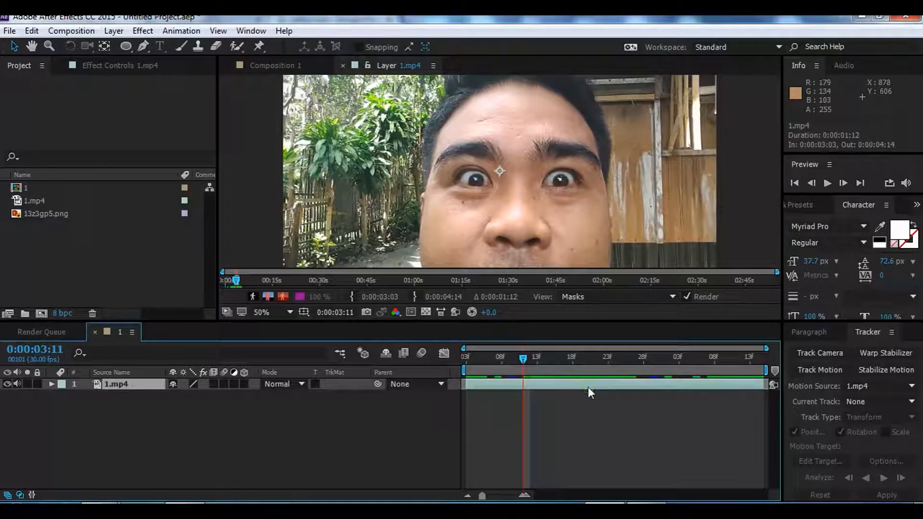
click(807, 373)
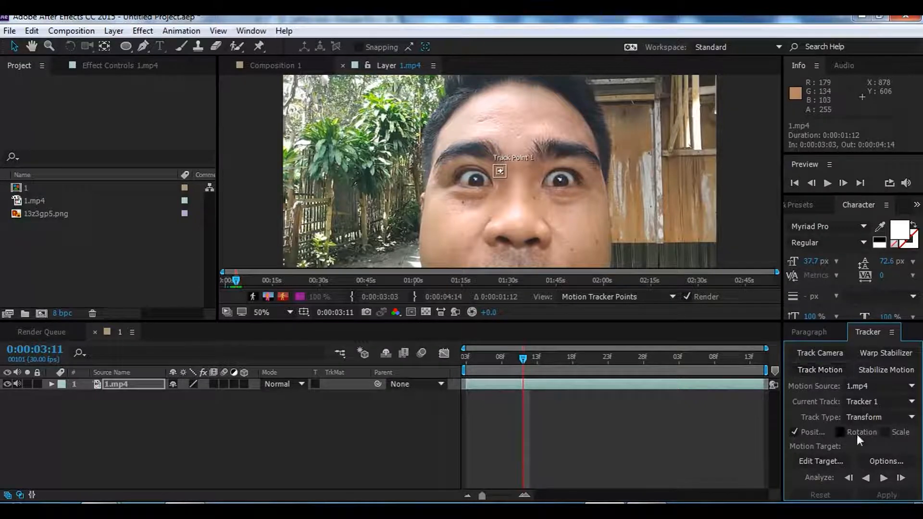
click(844, 434)
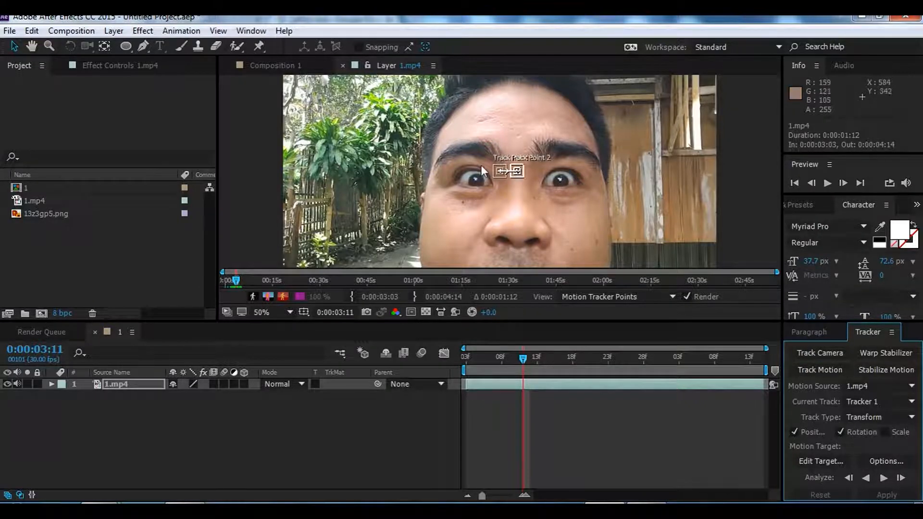
Place Track Point 1 on the outer corner and Track Point 2 on the inner corner of the eye beside the foliage.
scroll(493, 163, up, 2)
scroll(429, 223, down, 2)
scroll(429, 224, up, 2)
scroll(434, 141, down, 1)
scroll(568, 106, up, 1)
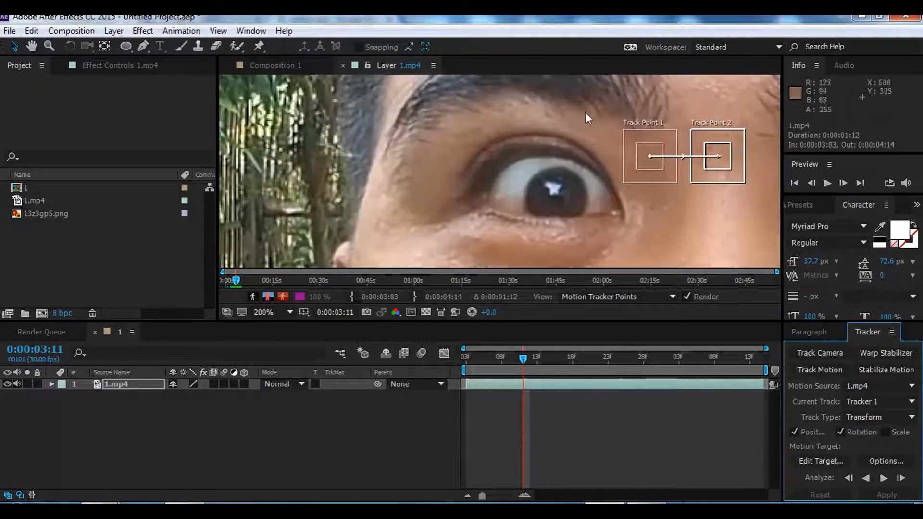
click(623, 129)
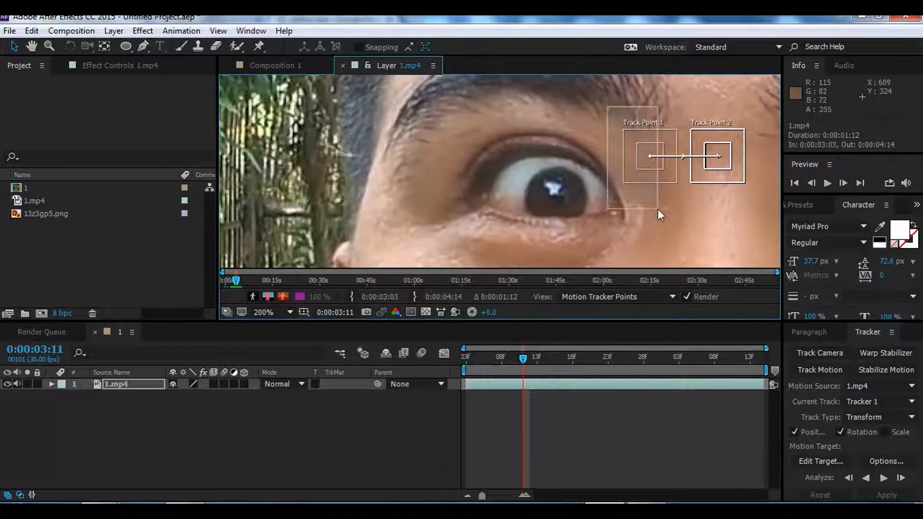
drag(641, 165, 474, 204)
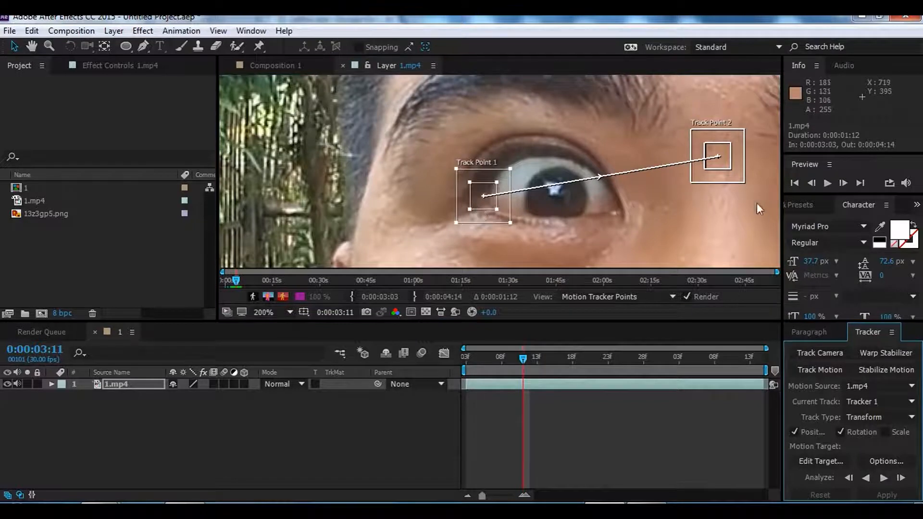
drag(724, 161, 623, 210)
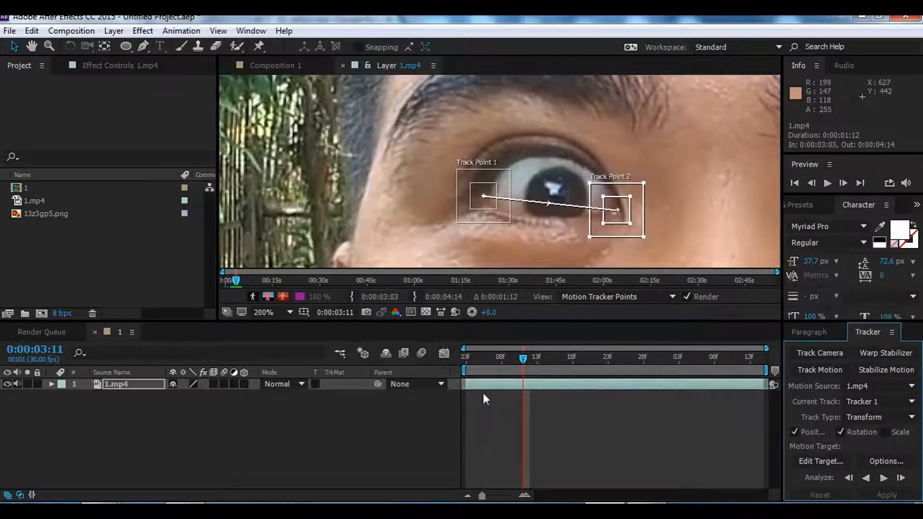
Return the playhead to 0:00:03:03 and realign both track points with the corners of the eye.
drag(515, 362, 463, 369)
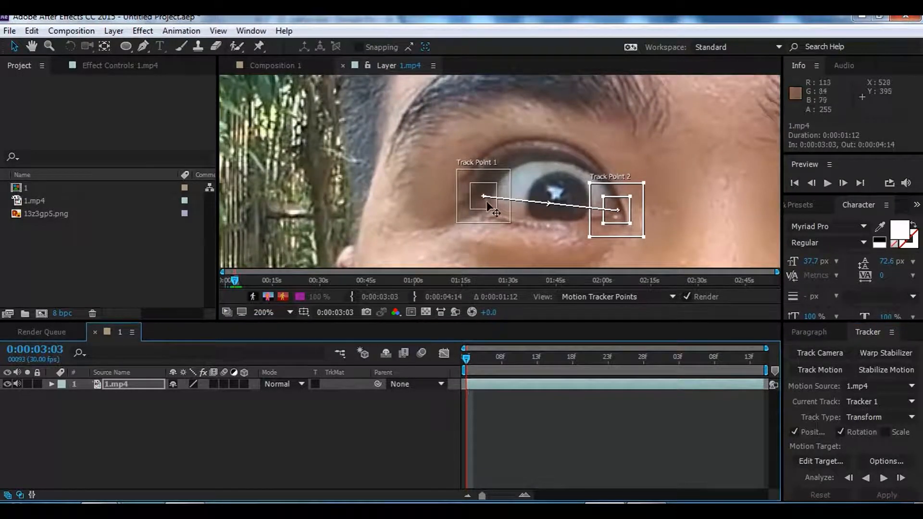
drag(484, 201, 487, 208)
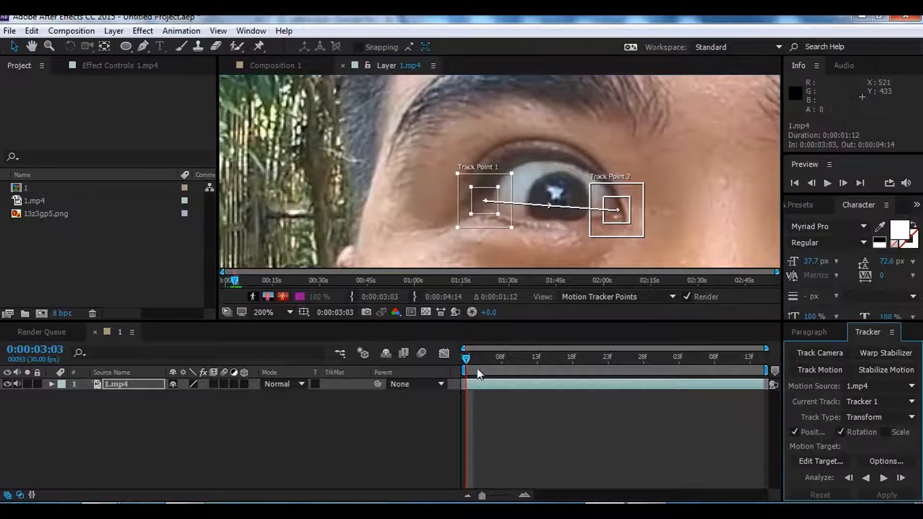
drag(614, 212, 622, 226)
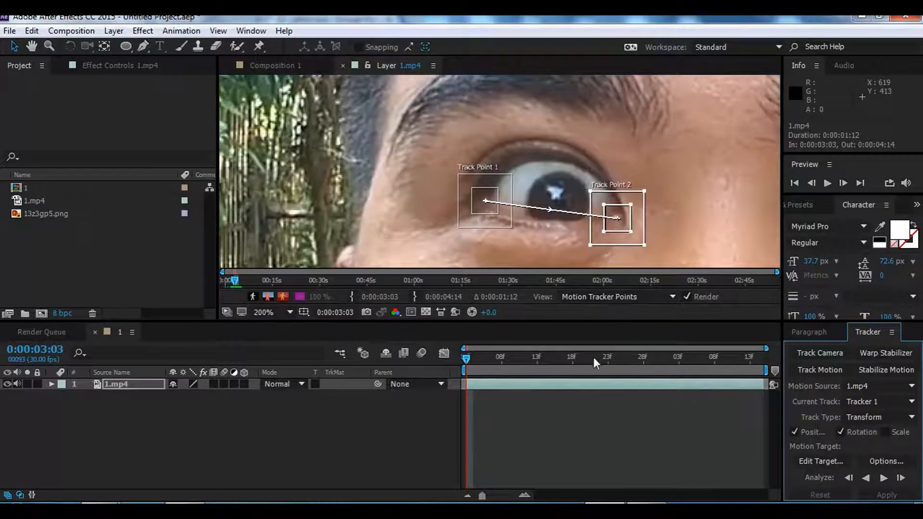
key(comma)
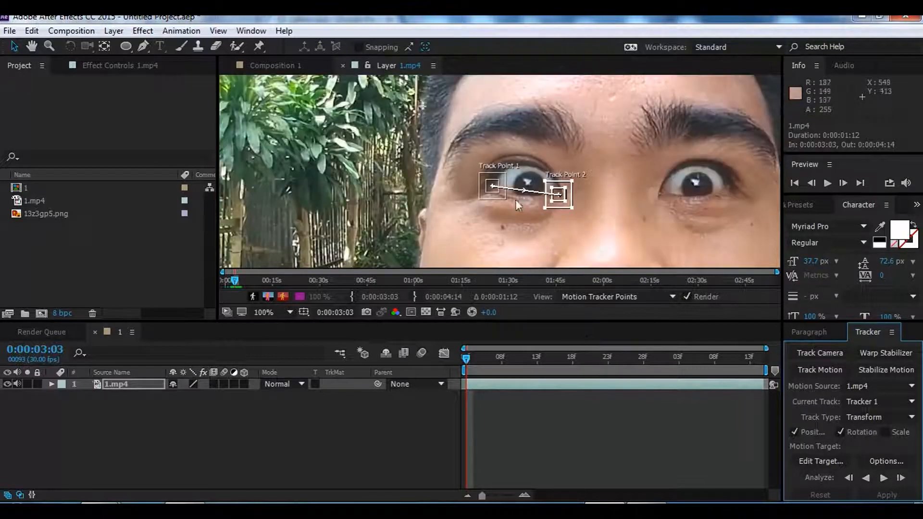
scroll(399, 145, down, 4)
scroll(460, 143, up, 4)
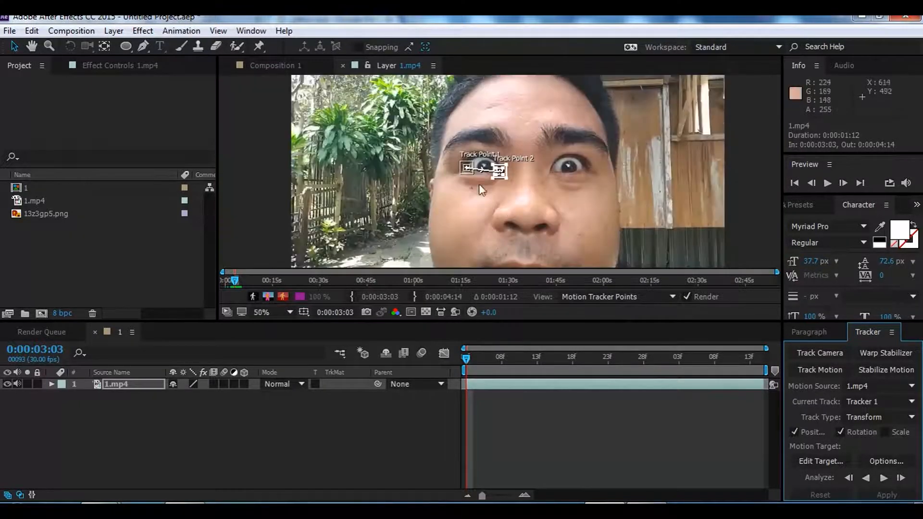
Analyze the 1.mp4 layer's motion forward to the end of the clip and check its motion tracker keyframes.
click(228, 417)
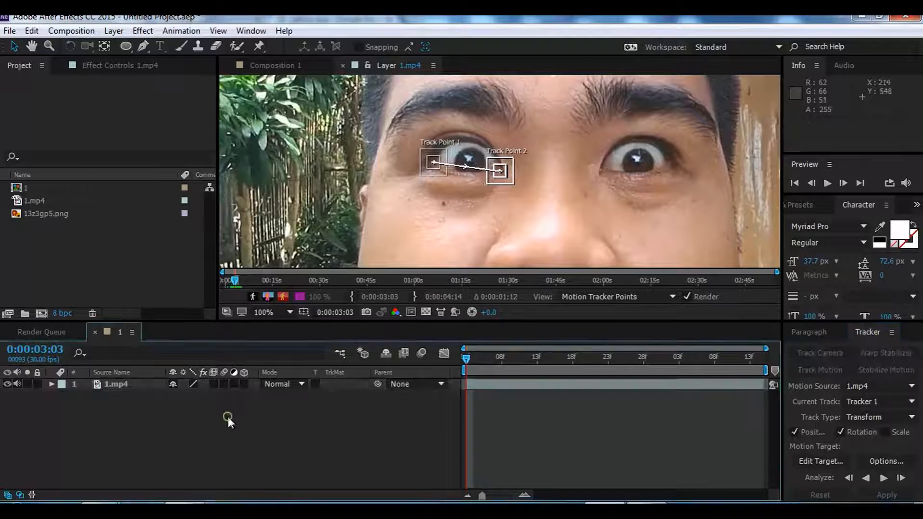
click(516, 385)
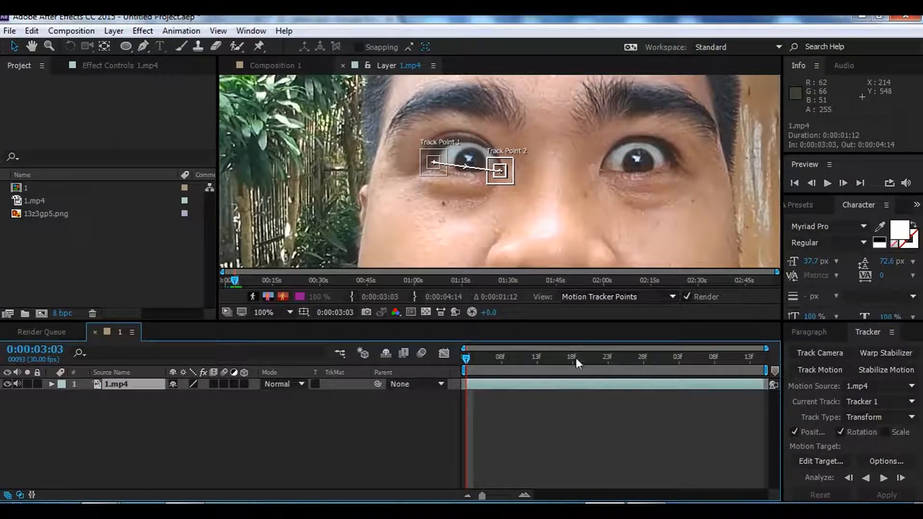
click(882, 478)
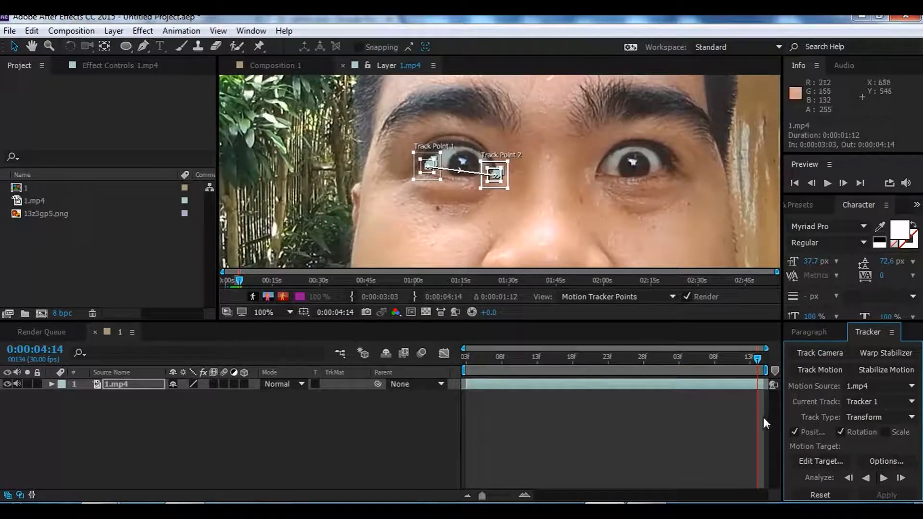
click(51, 384)
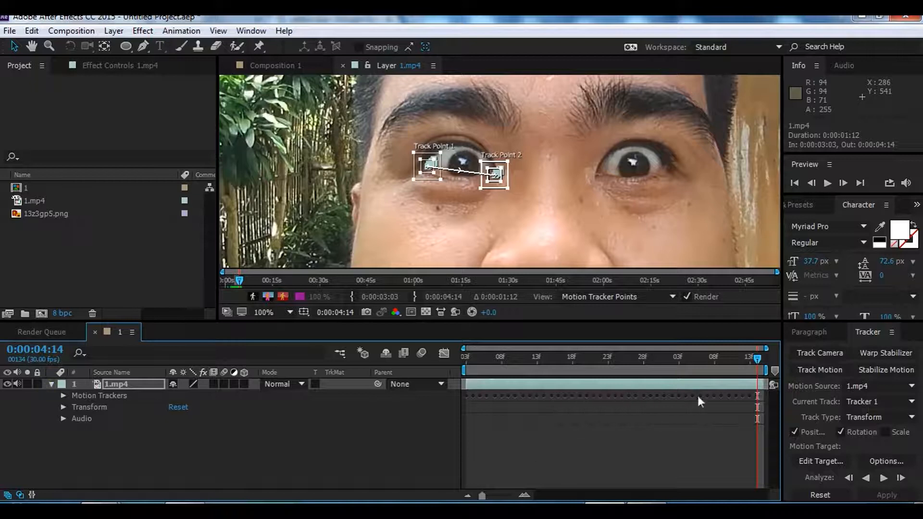
click(51, 384)
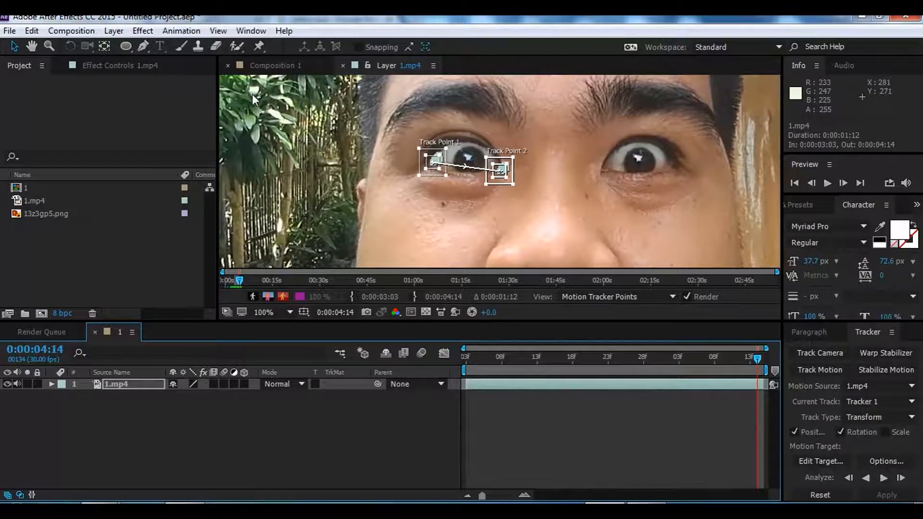
Create a null object layer above 1.mp4.
click(115, 31)
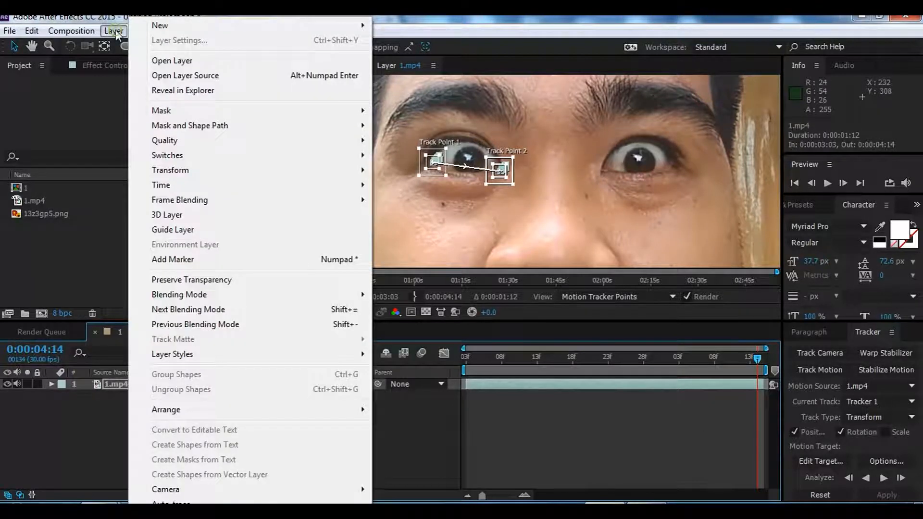
mouse_move(240, 25)
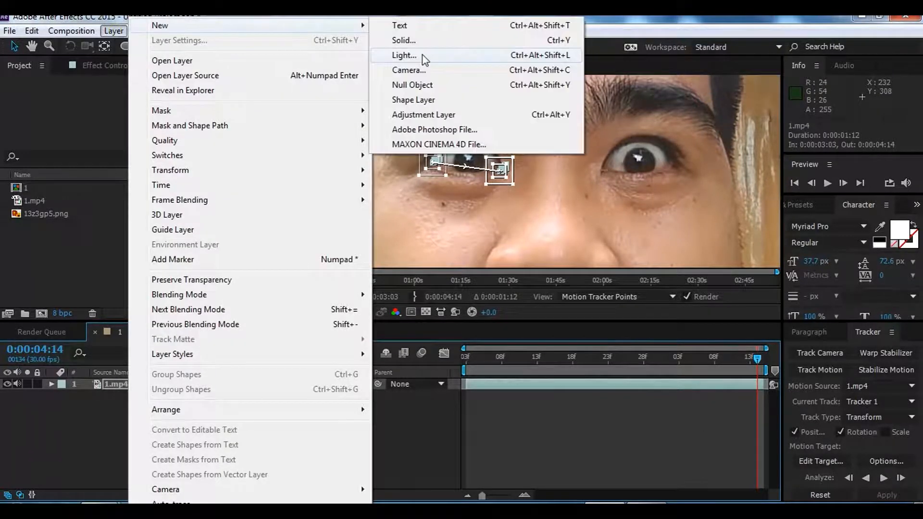
click(425, 89)
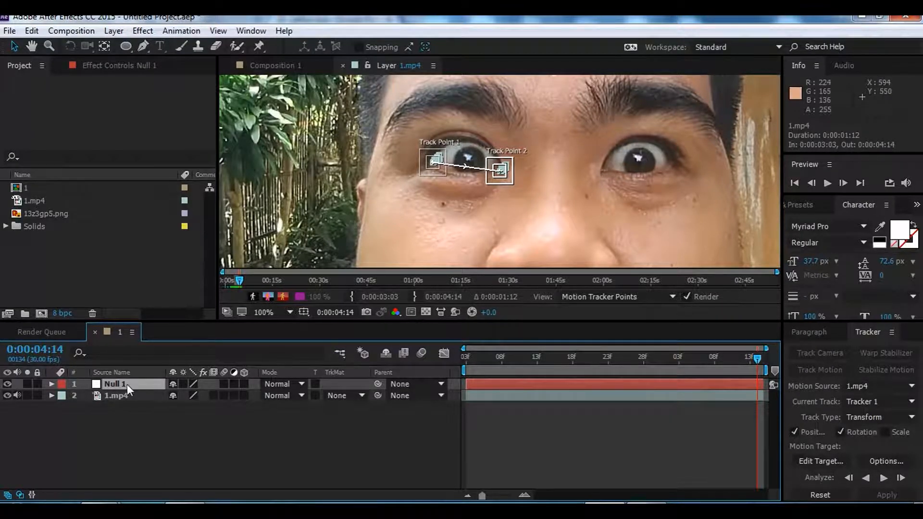
Set Null 1 as the motion target and apply the tracked position and rotation to it.
click(814, 461)
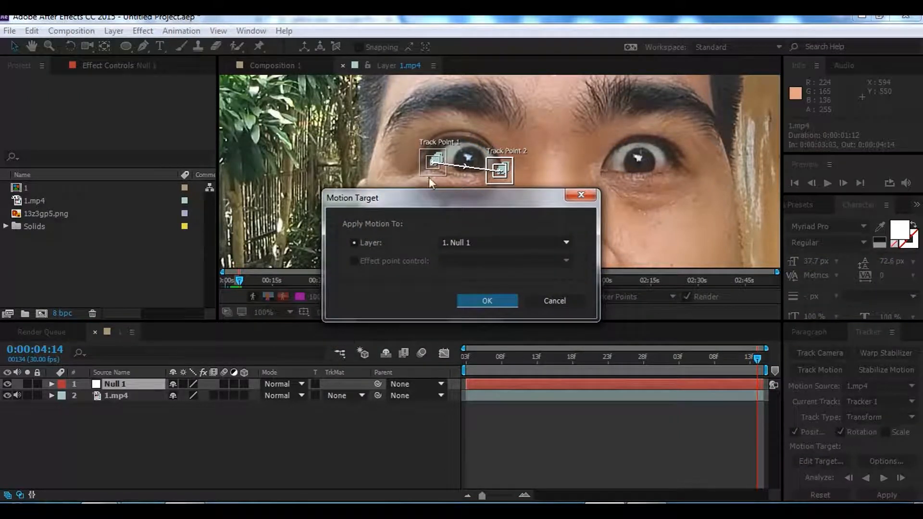
click(496, 242)
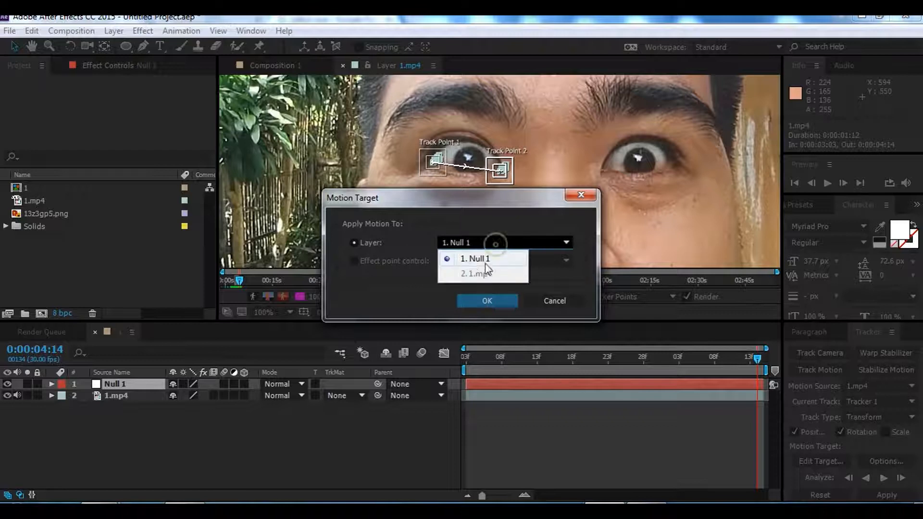
click(487, 262)
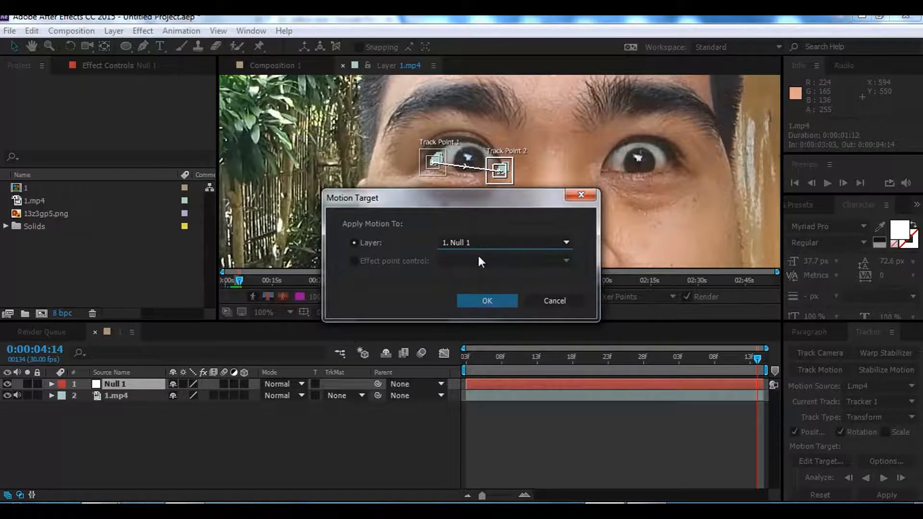
click(493, 302)
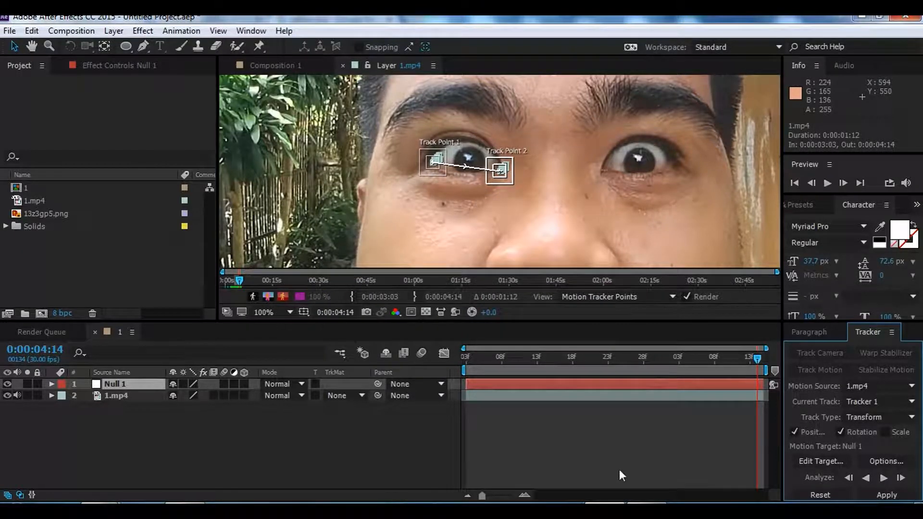
click(895, 498)
click(423, 278)
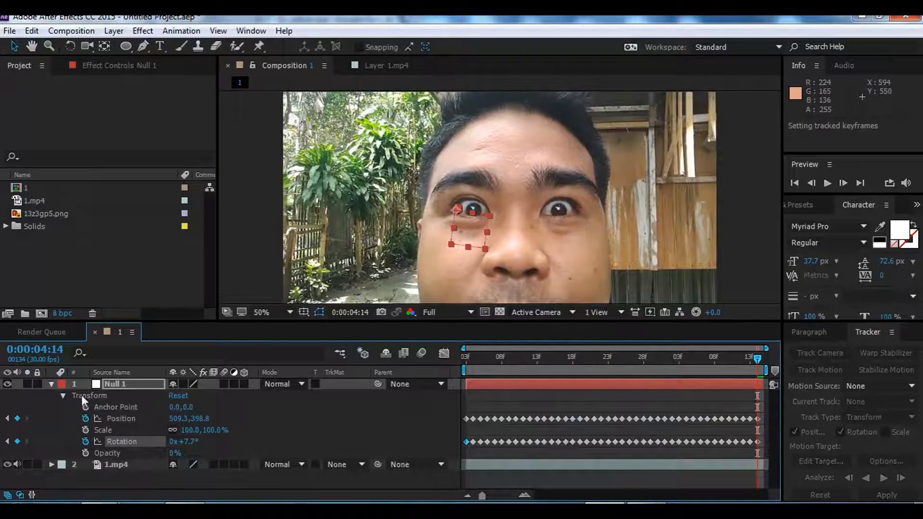
Collapse Null 1's properties and scrub the timeline to check how the null follows the eye.
click(120, 382)
click(52, 383)
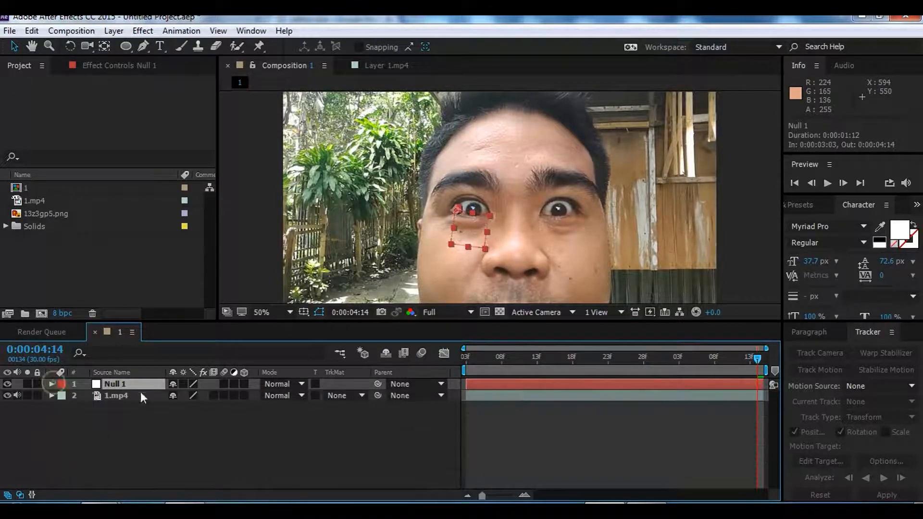
drag(492, 362, 480, 424)
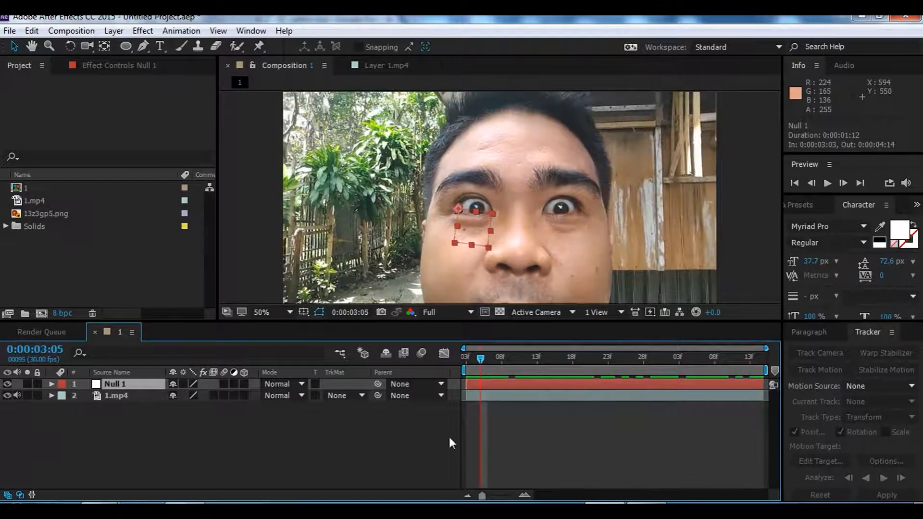
click(384, 448)
Return the playhead to 0:00:03:03 and add the 13z3gp5.png eye image to the composition as the top layer.
click(463, 362)
click(89, 241)
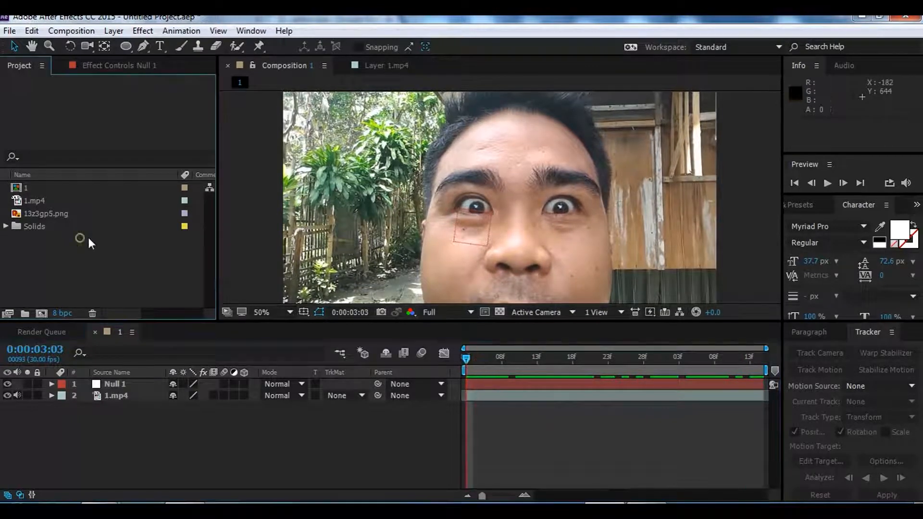
click(68, 212)
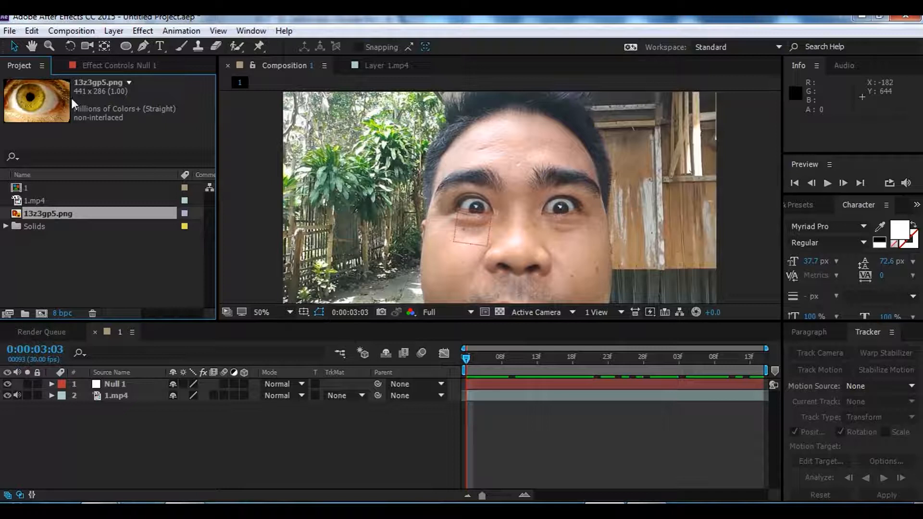
drag(55, 214, 500, 243)
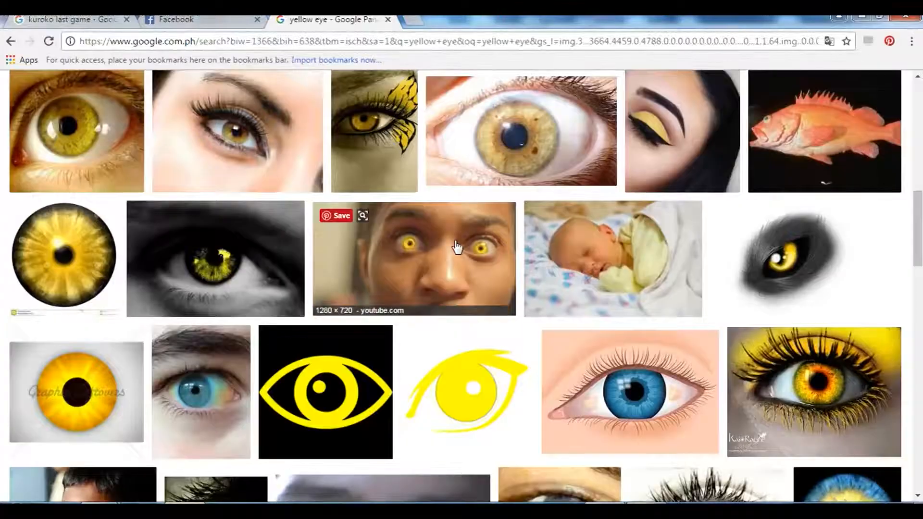
Switch to the web browser, look through the "yellow eye" image search results and preview the source eye image from Neopets.
scroll(456, 246, up, 9)
scroll(457, 246, up, 3)
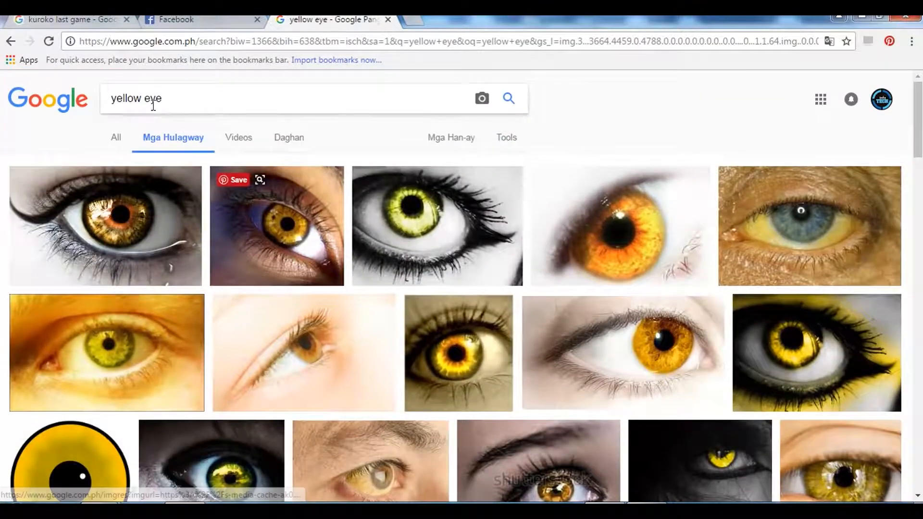
scroll(221, 244, down, 10)
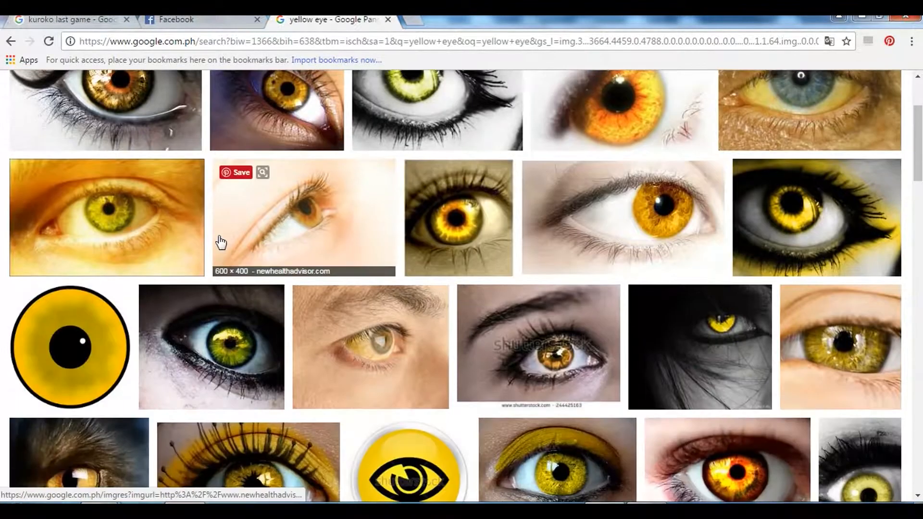
scroll(257, 241, down, 5)
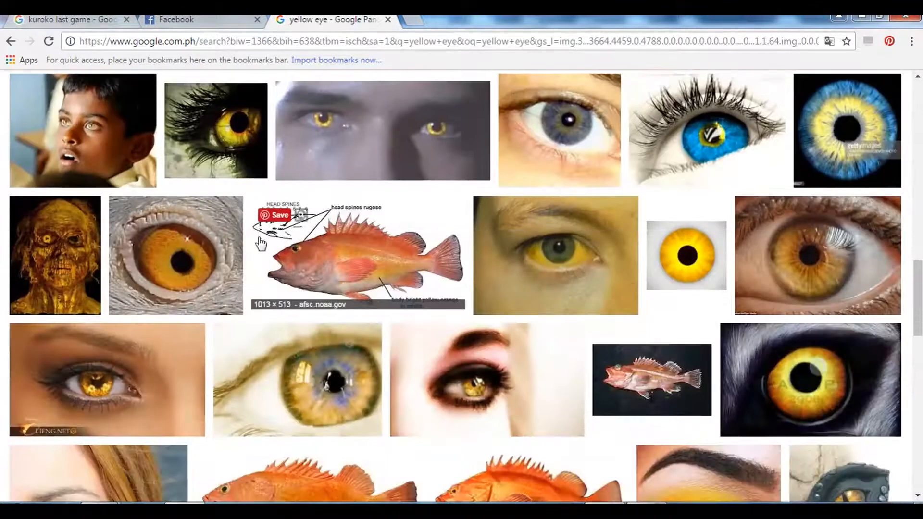
scroll(264, 243, up, 7)
scroll(103, 278, up, 3)
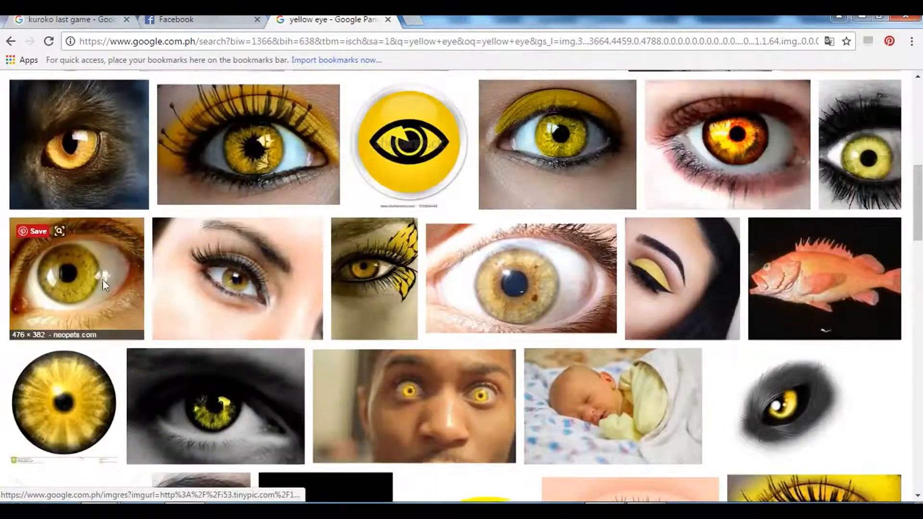
click(103, 278)
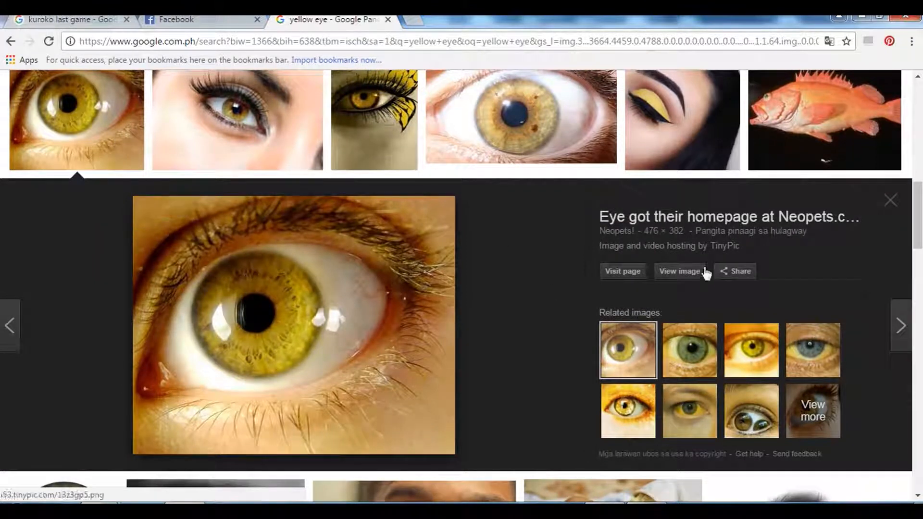
click(890, 200)
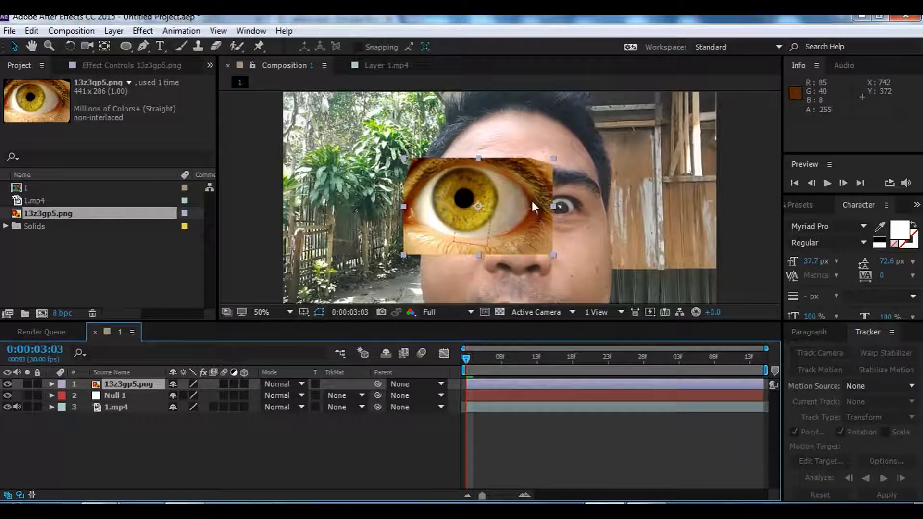
Flip the 13z3gp5.png layer horizontally and scale it down to about -41% by 32%.
drag(403, 206, 540, 202)
scroll(538, 202, up, 2)
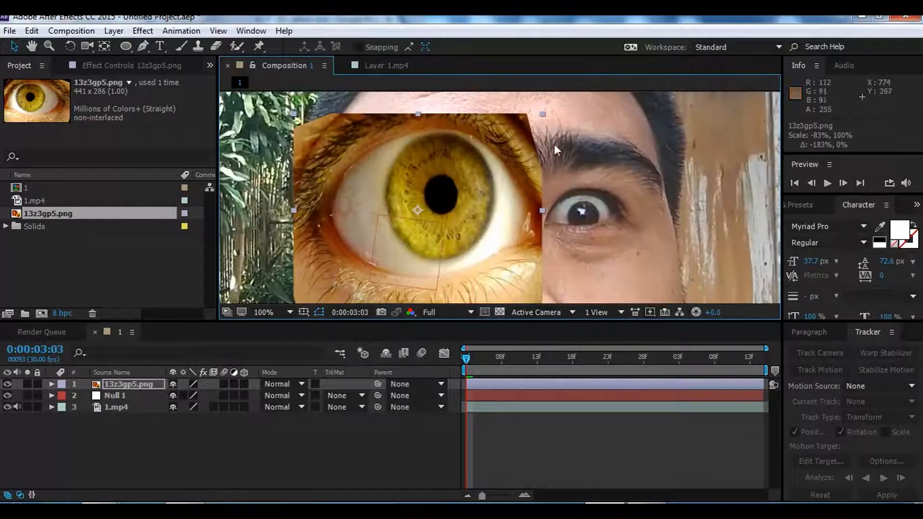
drag(543, 116, 479, 180)
scroll(565, 209, up, 1)
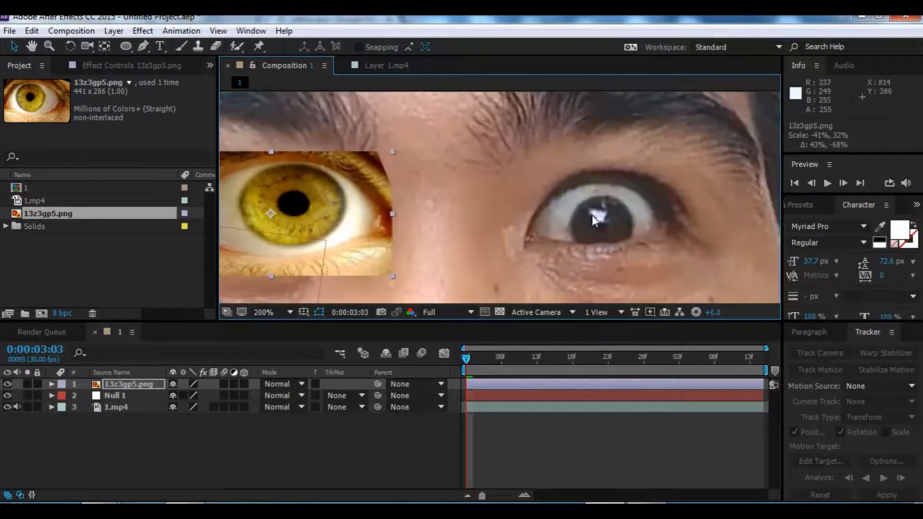
Scale the 13z3gp5.png layer down to about -24% by 24%.
drag(393, 153, 347, 168)
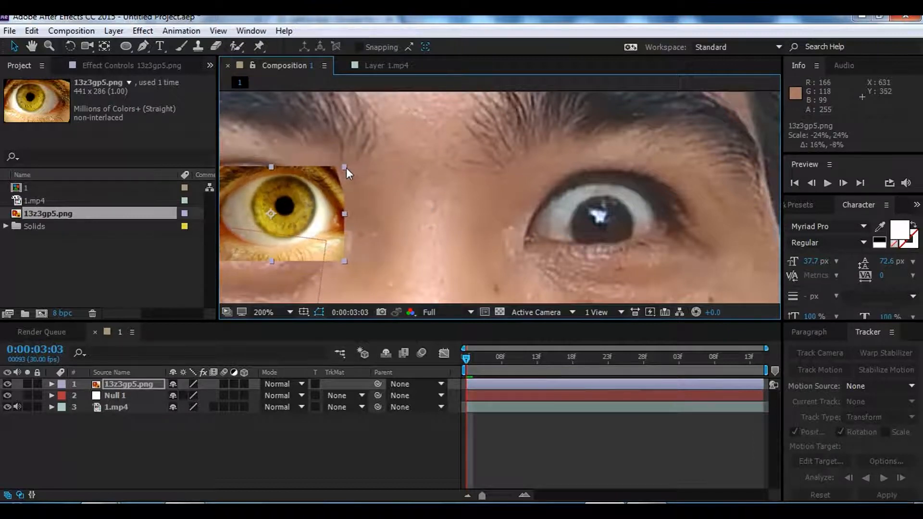
key(comma)
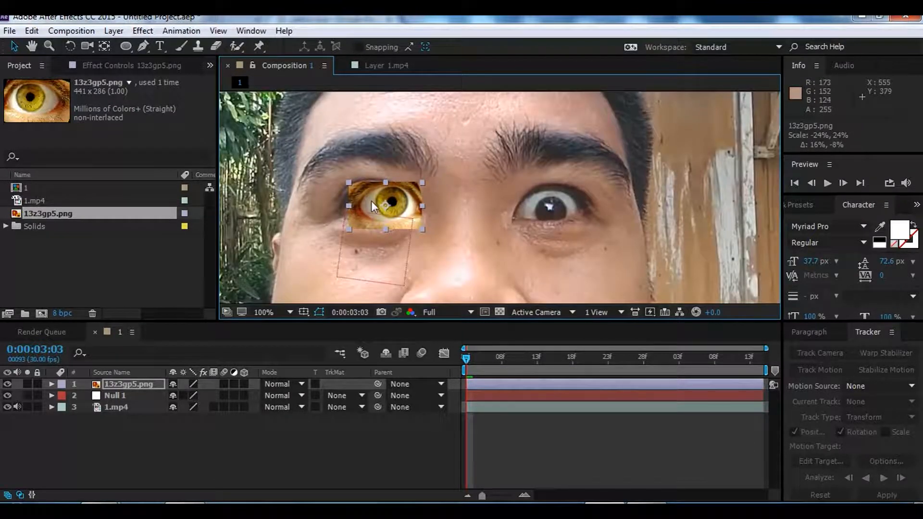
scroll(381, 207, up, 2)
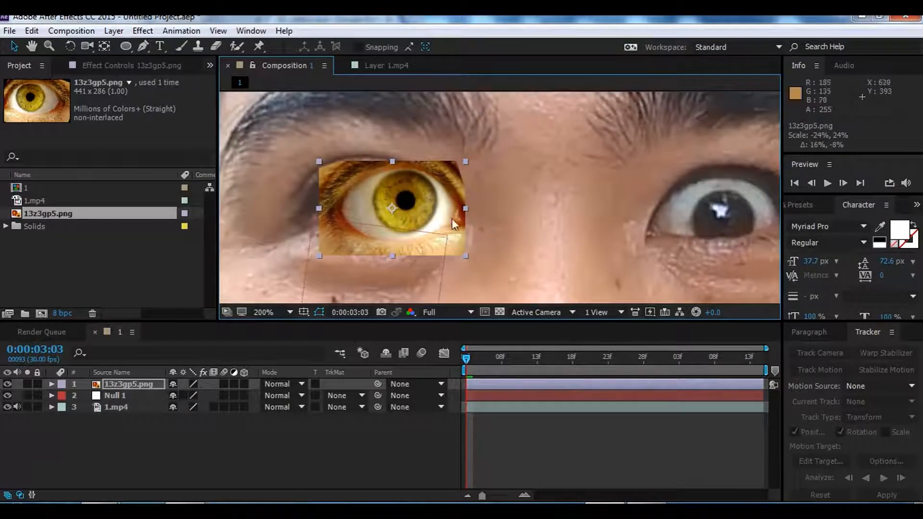
Draw an elliptical mask on the 13z3gp5.png layer tightly around the yellow iris.
drag(127, 50, 177, 79)
scroll(416, 213, up, 2)
drag(332, 130, 458, 257)
Fit the ellipse mask's edges to the yellow iris, reducing the mask's height to about 95.8%.
click(14, 47)
double_click(394, 130)
drag(394, 129, 394, 129)
mouse_move(331, 192)
mouse_down()
mouse_move(322, 190)
mouse_move(329, 192)
mouse_up()
click(285, 470)
click(407, 246)
click(394, 256)
double_click(396, 257)
drag(394, 256, 392, 251)
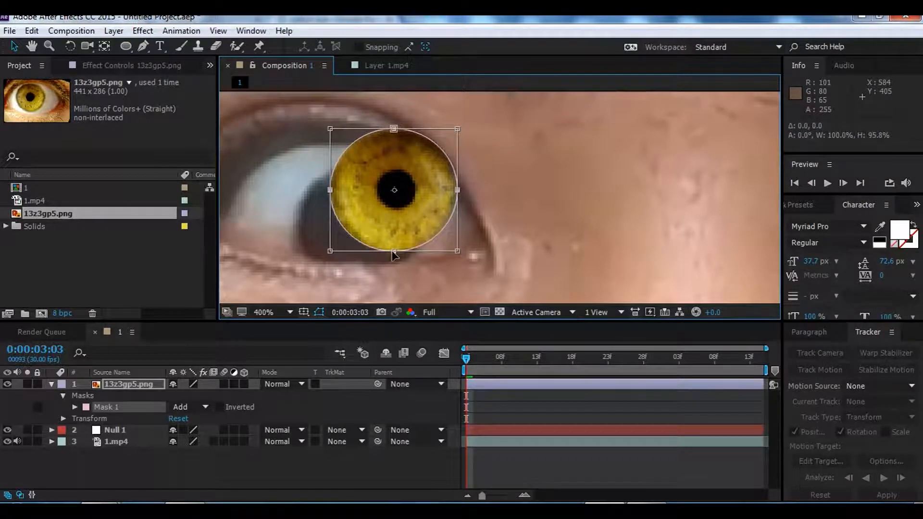
click(307, 477)
Move the masked yellow iris over the dark iris of the tracked eye in the footage.
click(381, 202)
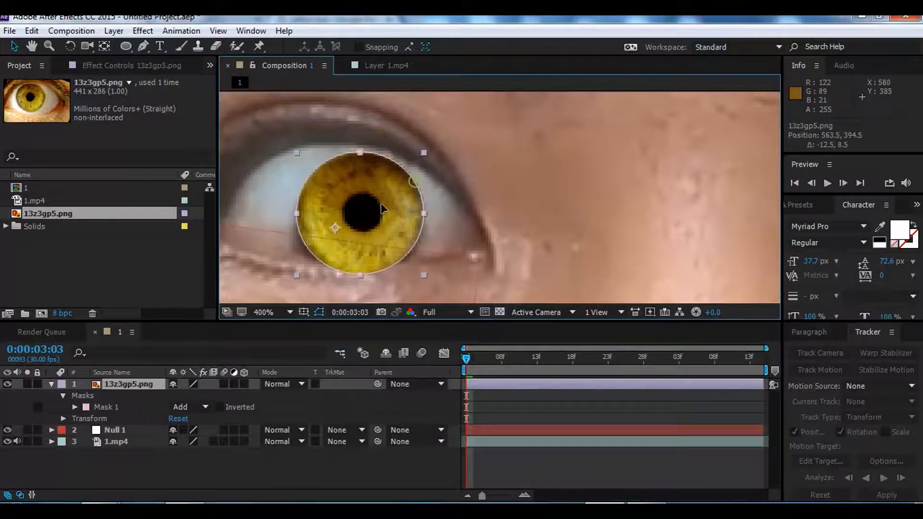
drag(415, 182, 380, 220)
scroll(370, 207, down, 2)
click(379, 464)
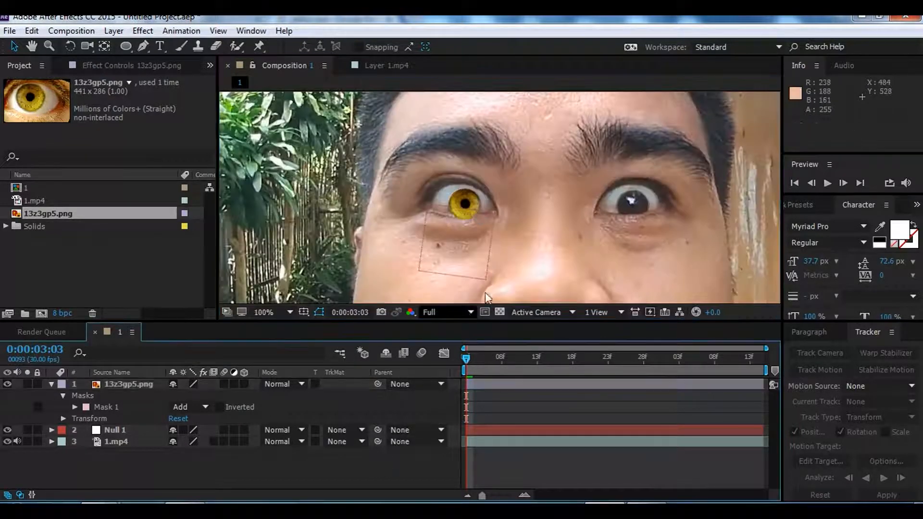
Enlarge the yellow iris layer to about -26% by 26% and align it over the real iris.
click(465, 206)
scroll(470, 204, up, 3)
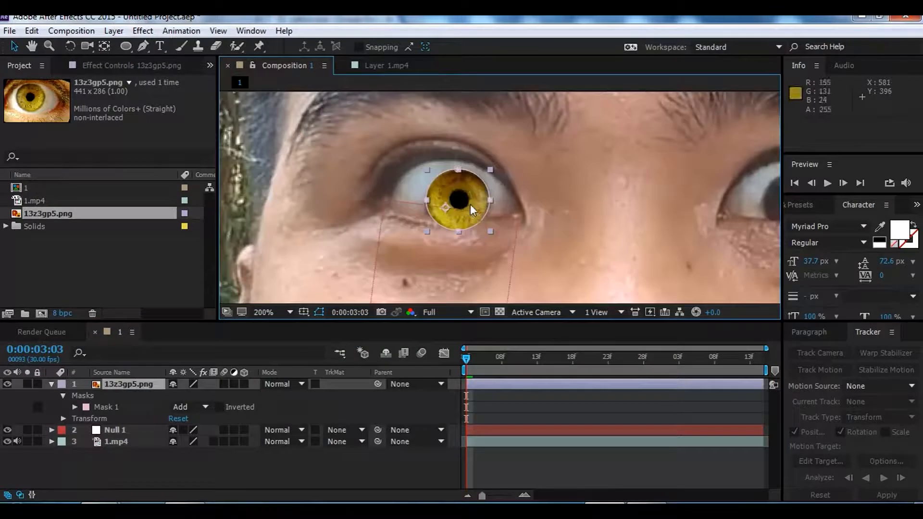
drag(511, 260, 515, 263)
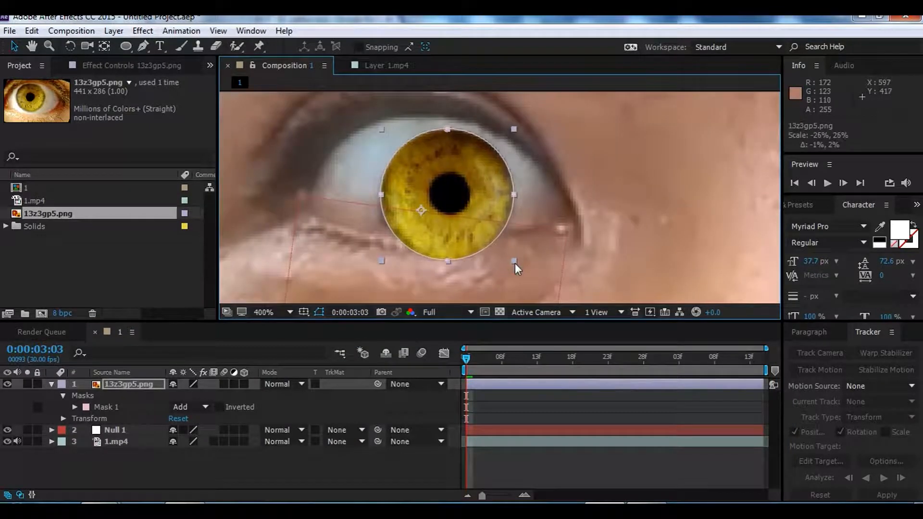
key(comma)
click(410, 468)
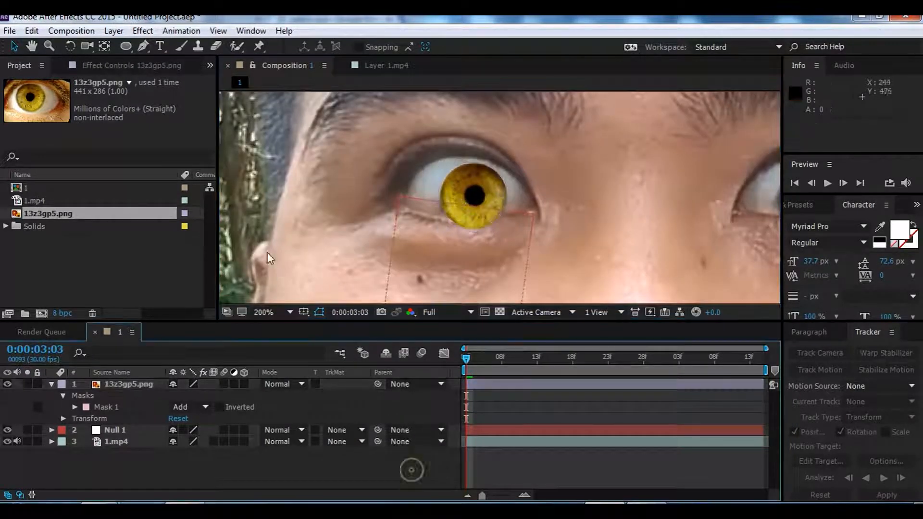
key(comma)
scroll(503, 202, up, 2)
click(475, 203)
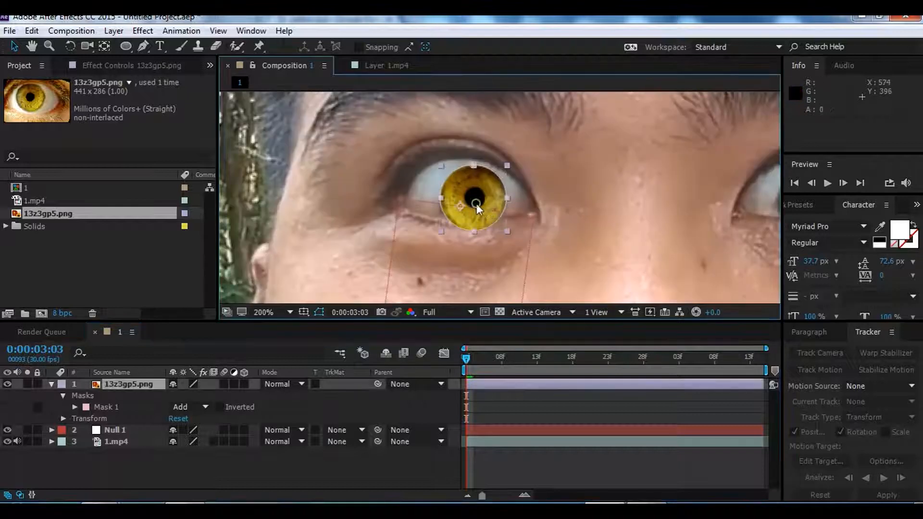
click(392, 481)
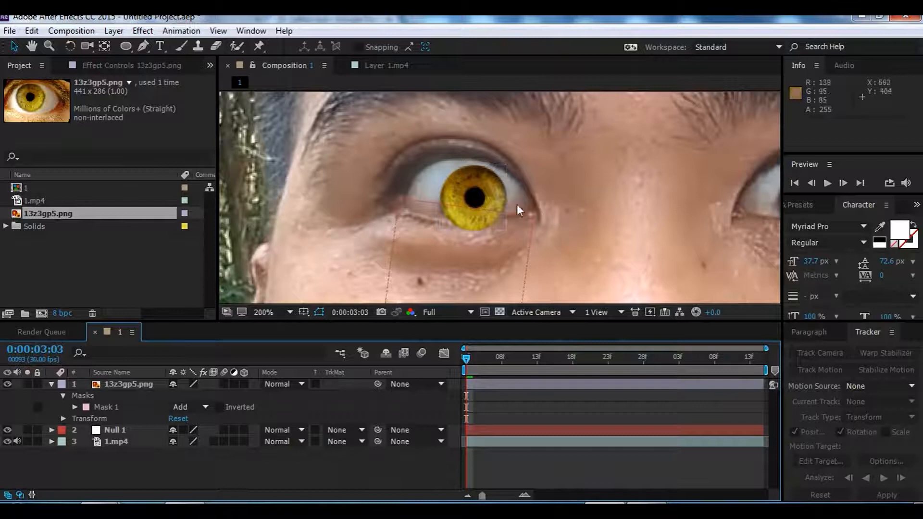
Set the Mask Feather of Mask 1 on the 13z3gp5.png layer to 3 pixels and collapse the layer's properties.
click(75, 407)
click(201, 430)
text(3)
key(Return)
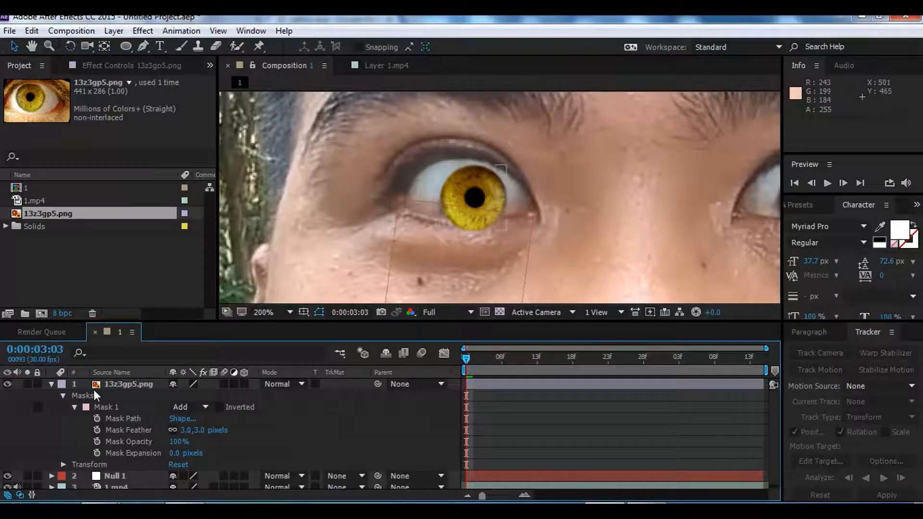
click(51, 384)
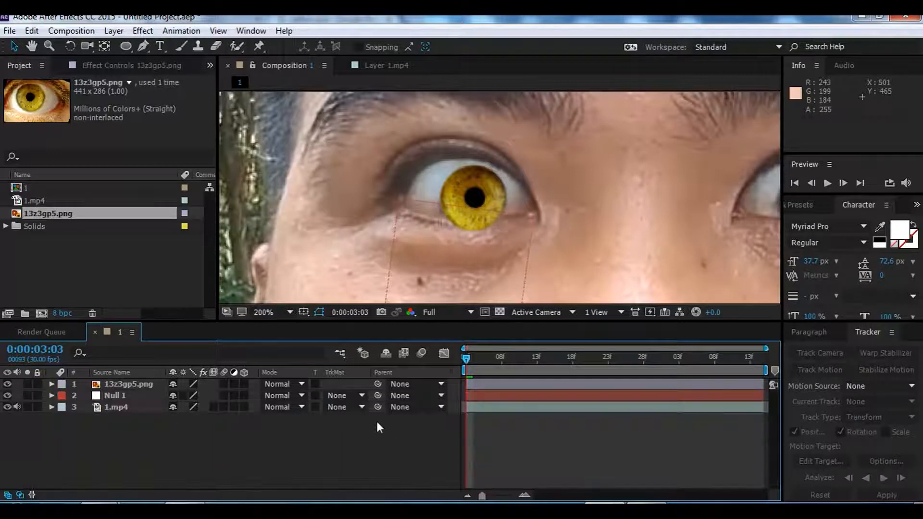
Reorder the layers so that Null 1 sits below 1.mp4.
click(126, 395)
drag(144, 396, 143, 414)
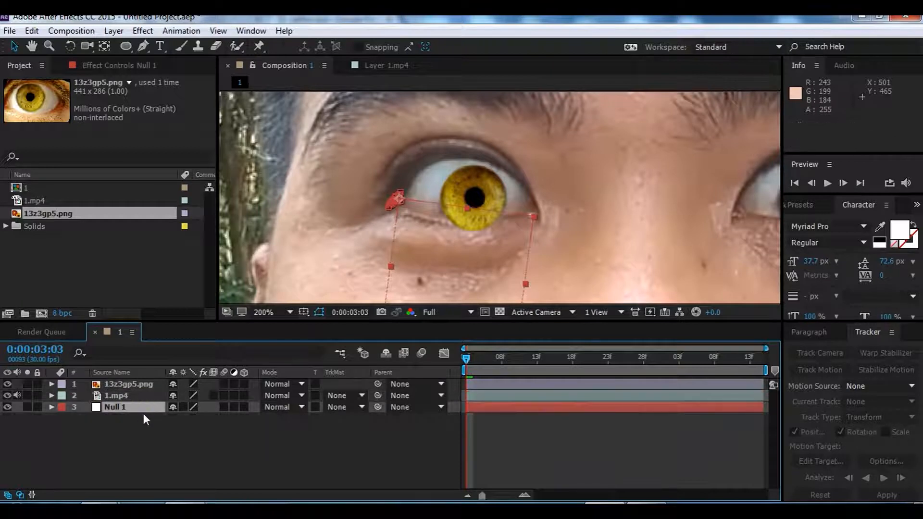
click(39, 429)
Parent the 13z3gp5.png layer to Null 1 and scrub the timeline to check that the iris follows the eye.
click(135, 385)
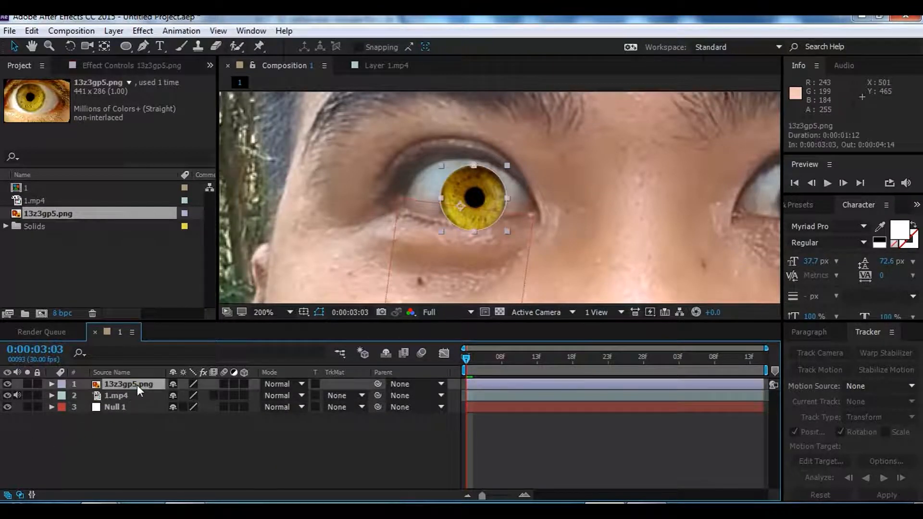
click(899, 434)
drag(382, 385, 131, 407)
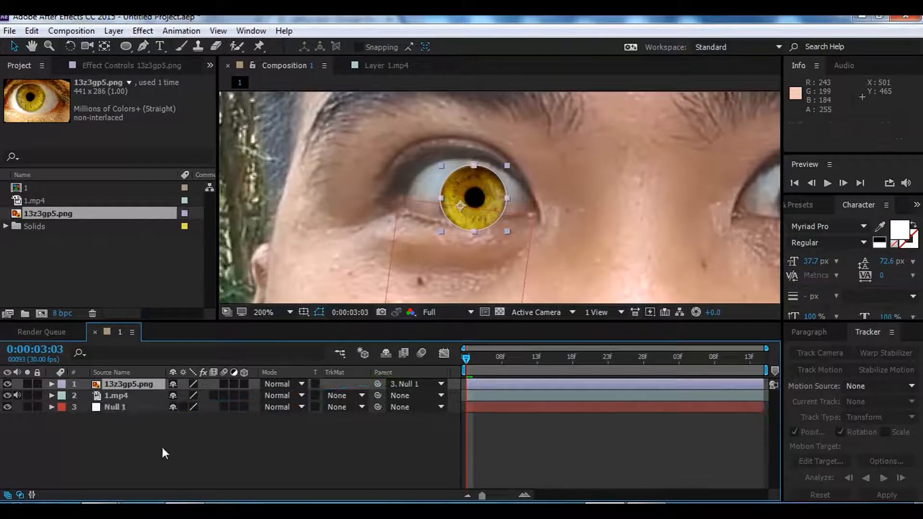
scroll(481, 248, down, 2)
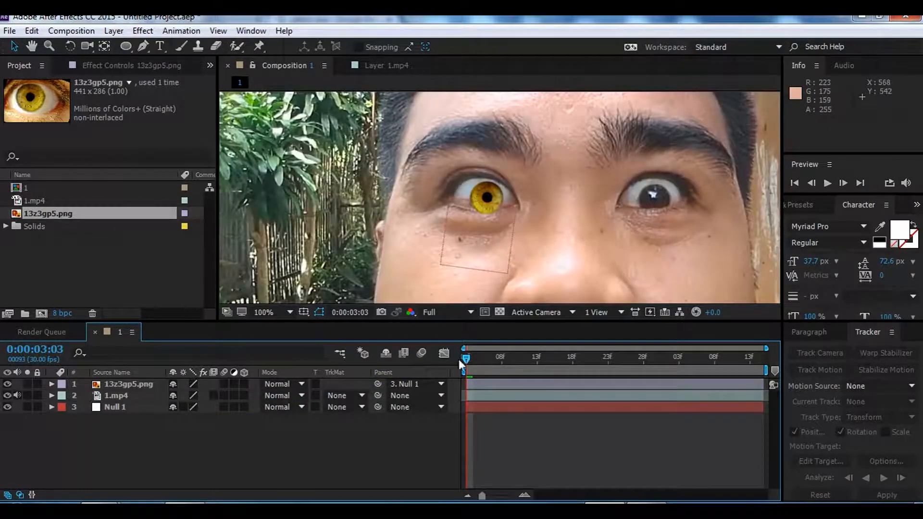
drag(466, 357, 444, 405)
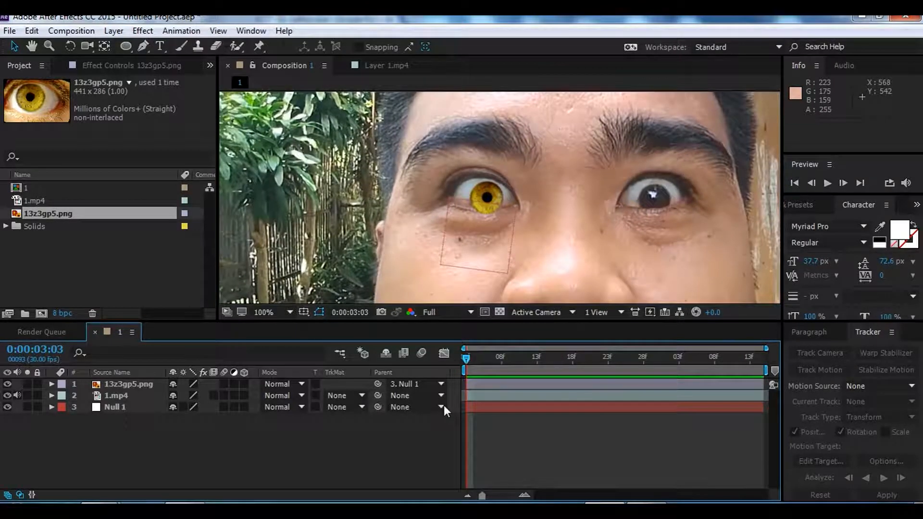
key(period)
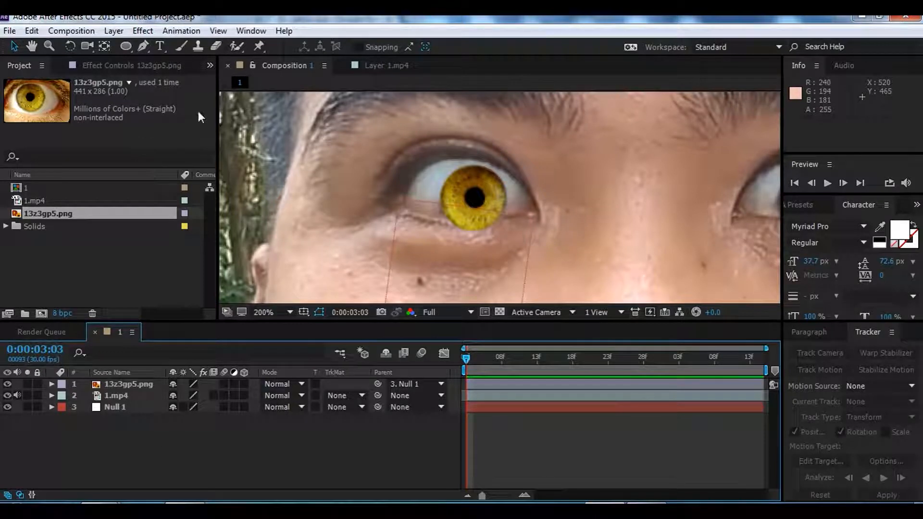
Create a 1280 × 720 px solid layer in green 53B970 and hide it.
click(115, 29)
mouse_move(163, 26)
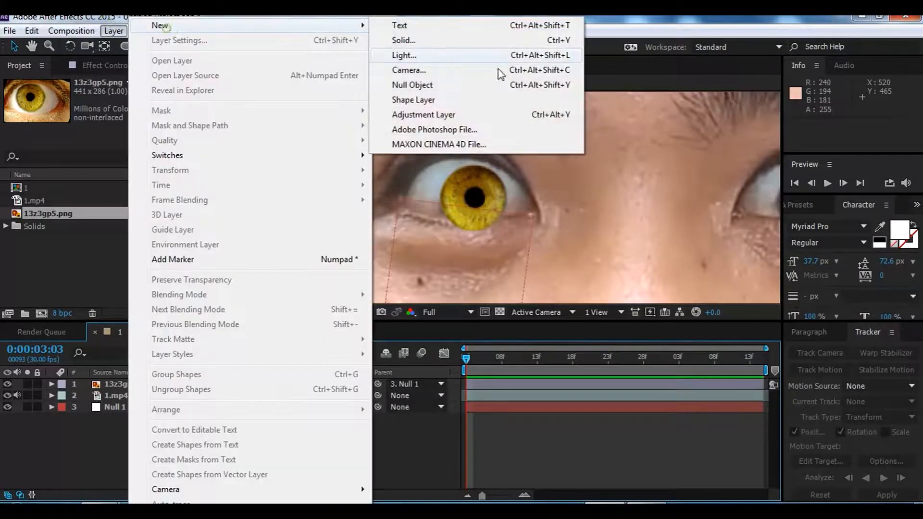
click(404, 39)
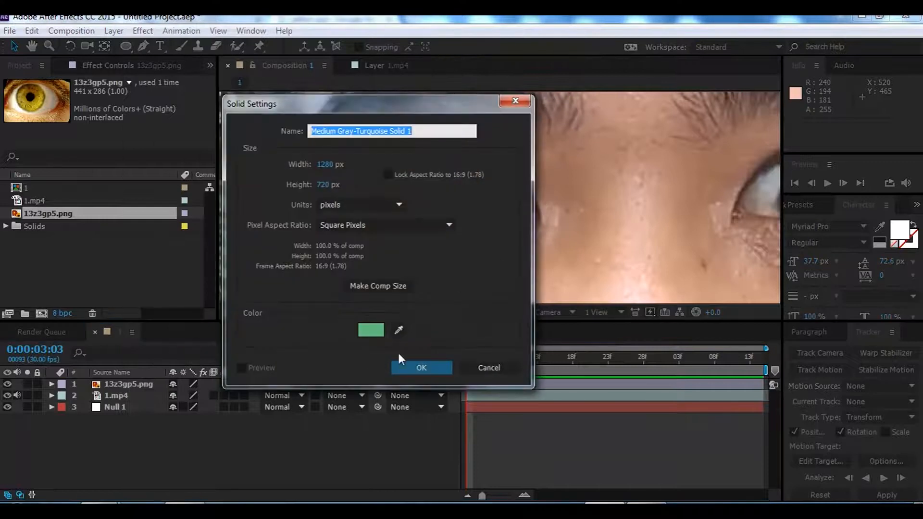
click(370, 330)
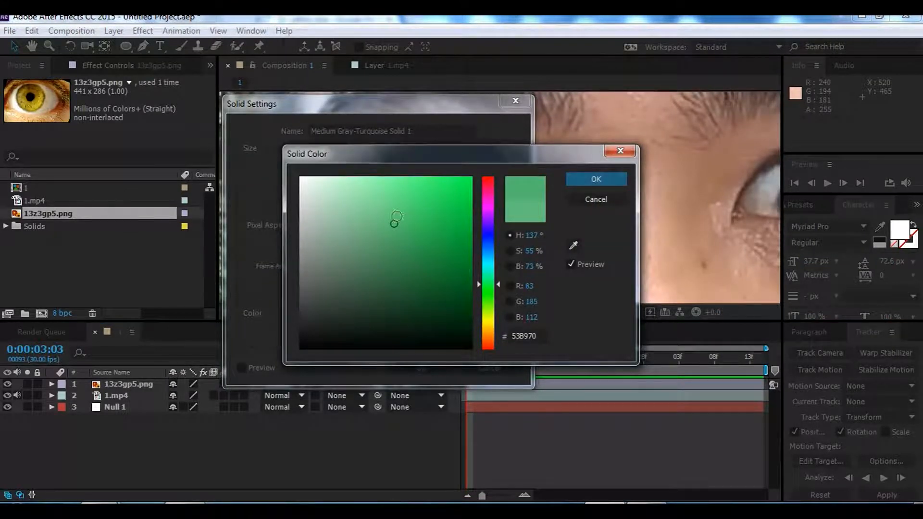
click(577, 179)
click(414, 367)
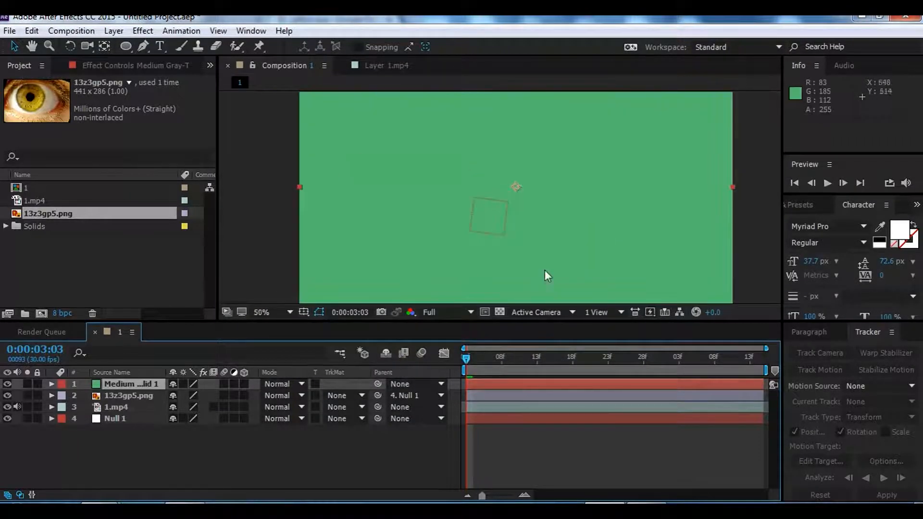
click(7, 384)
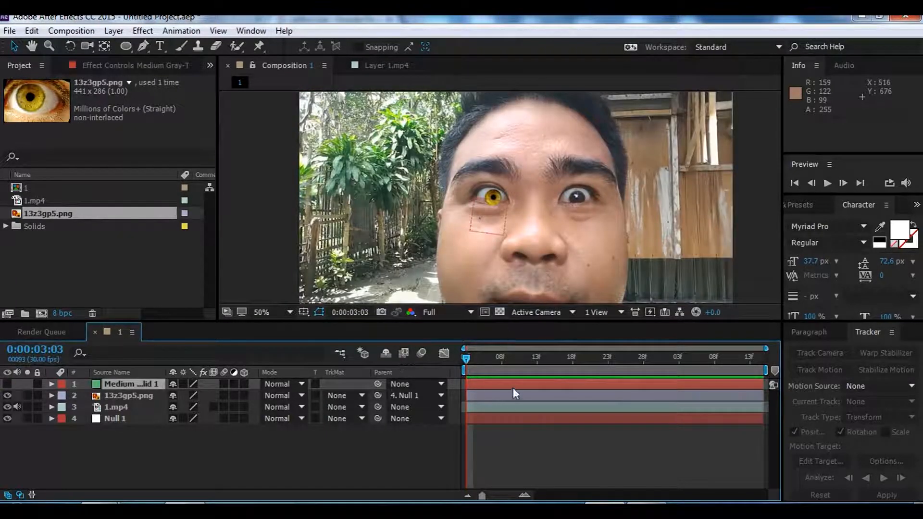
click(233, 464)
Trace a closed eight-point Pen tool mask on the hidden green solid, following the eyelid outline of the tracked eye.
click(147, 386)
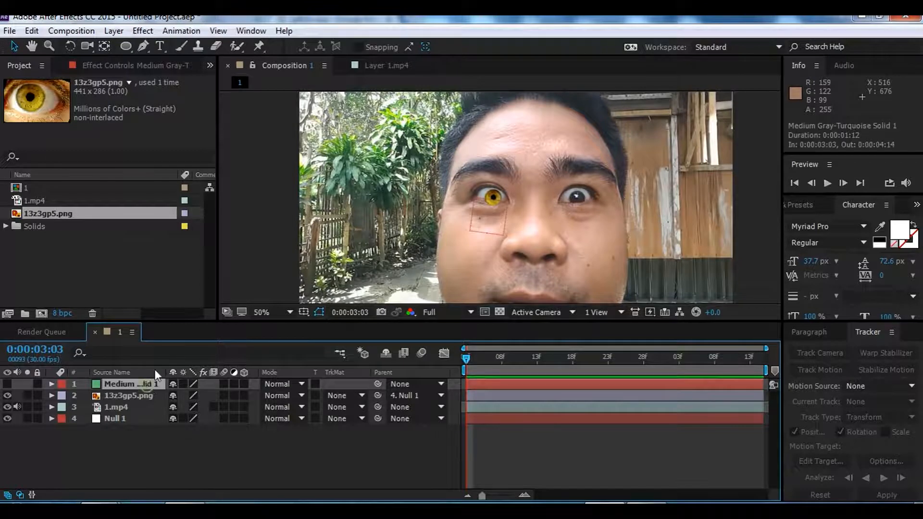
click(140, 50)
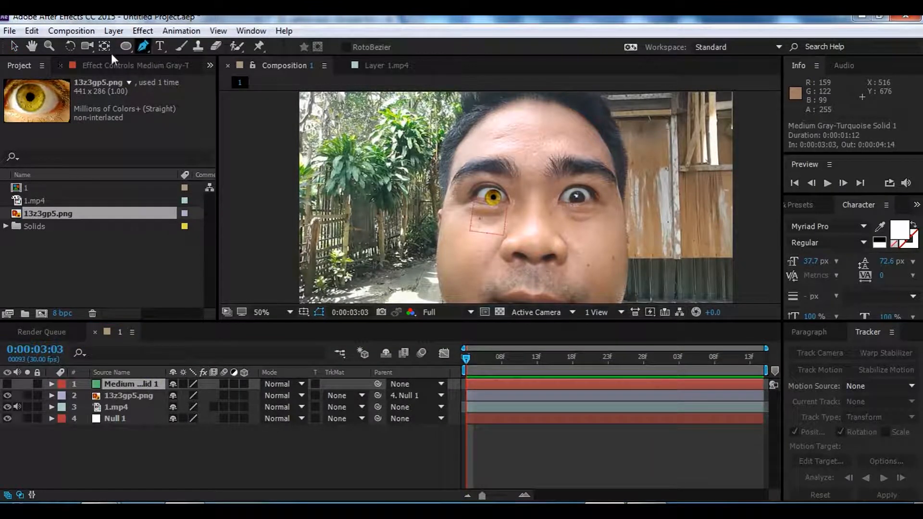
scroll(501, 192, up, 5)
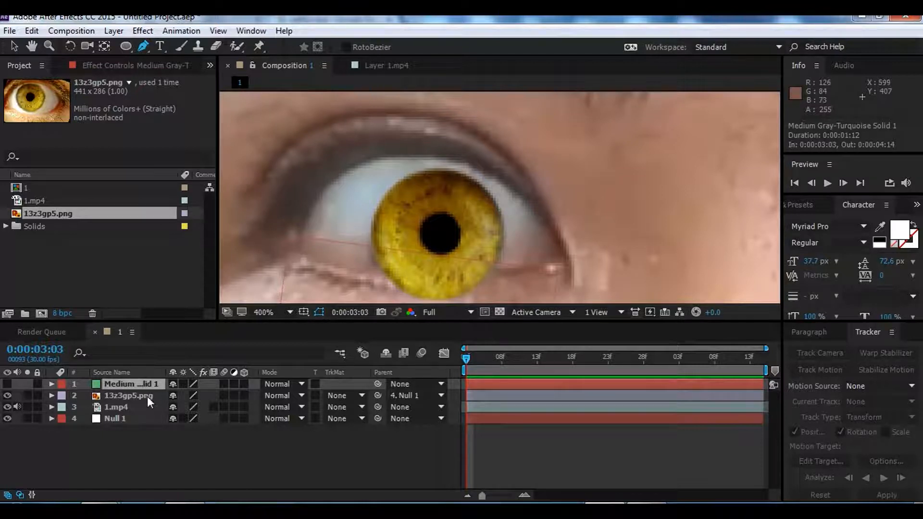
click(131, 385)
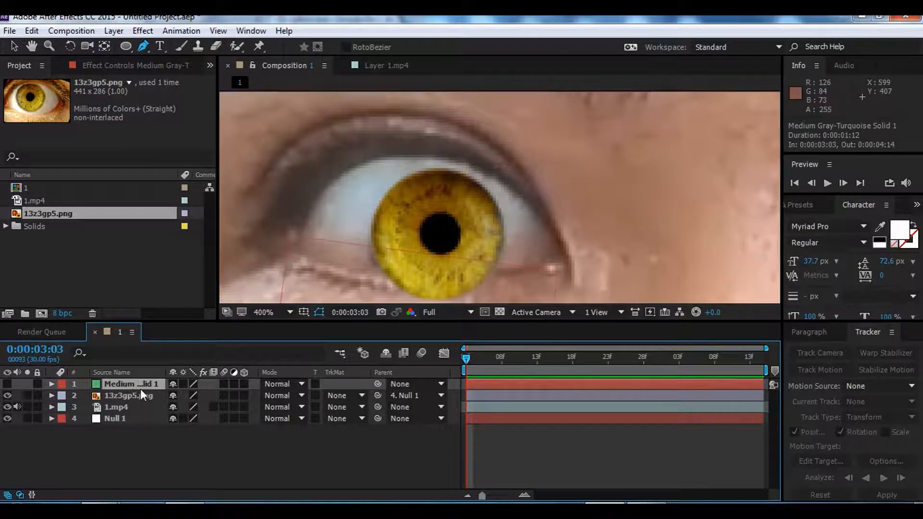
scroll(567, 176, down, 1)
scroll(491, 214, up, 1)
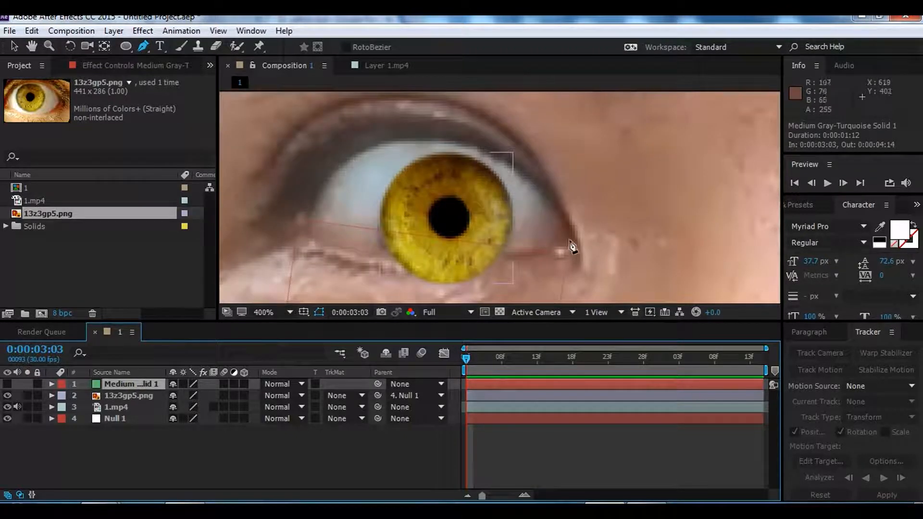
click(568, 237)
drag(502, 164, 465, 149)
drag(406, 139, 377, 144)
drag(324, 189, 310, 217)
click(312, 233)
drag(354, 249, 374, 255)
drag(482, 258, 554, 246)
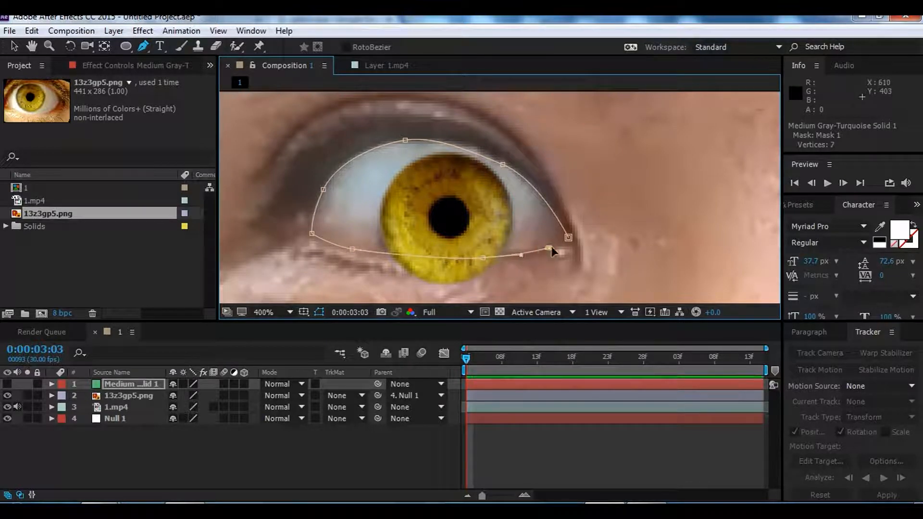
click(569, 239)
scroll(356, 262, down, 1)
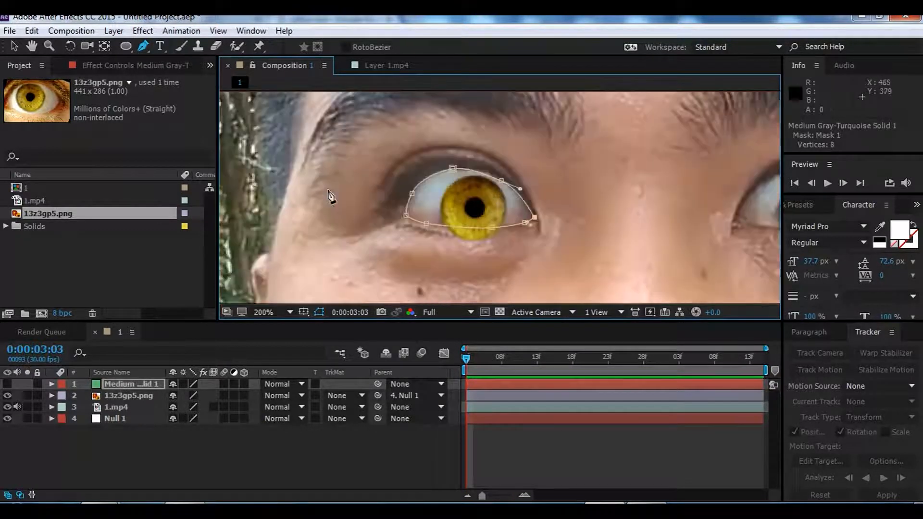
Show the green solid again and nudge its mask vertex at the inner corner of the eye to fit the eyelid outline.
click(8, 384)
click(18, 47)
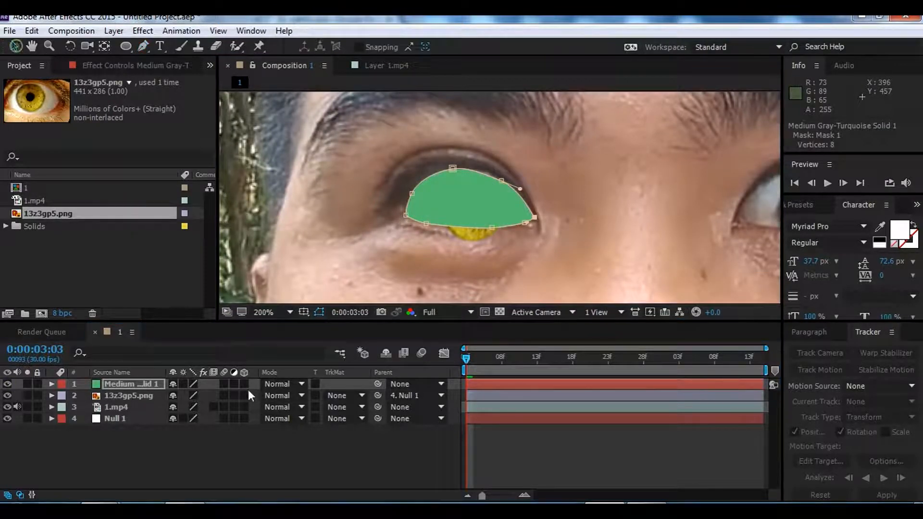
click(255, 442)
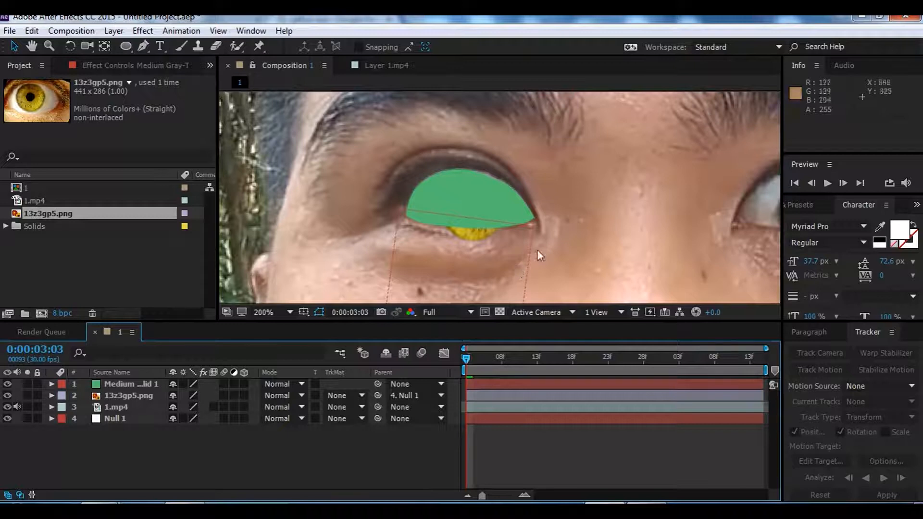
click(488, 210)
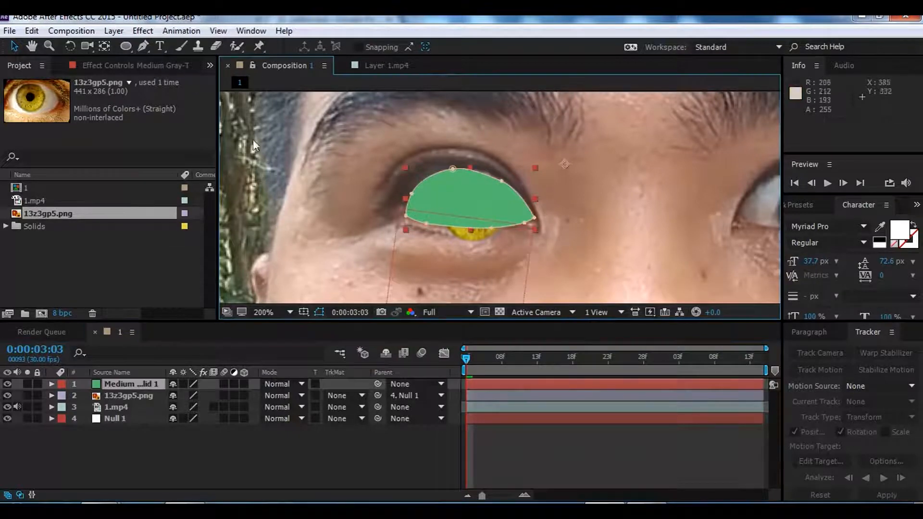
scroll(490, 213, up, 2)
mouse_move(579, 223)
mouse_down()
mouse_move(550, 220)
mouse_move(576, 220)
mouse_up()
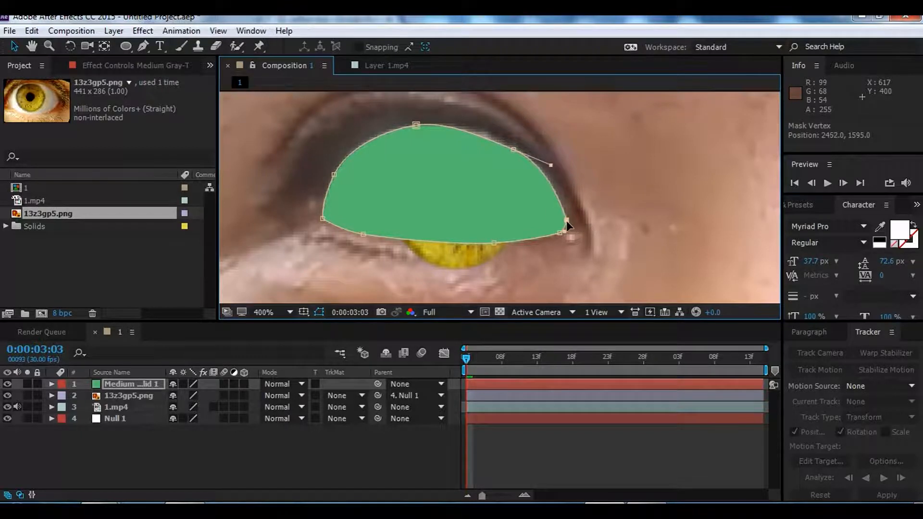
click(386, 454)
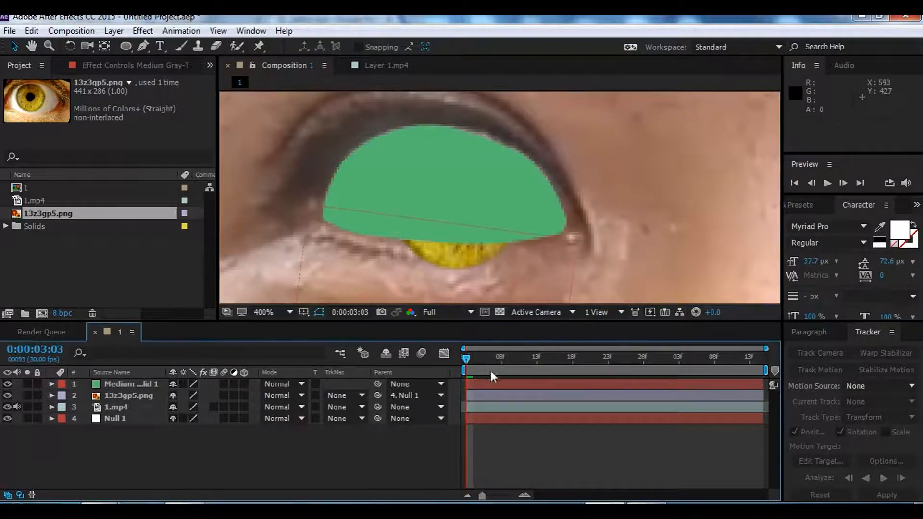
Parent the green solid layer to Null 1 and play through the timeline to check that it follows the eye.
scroll(412, 226, down, 2)
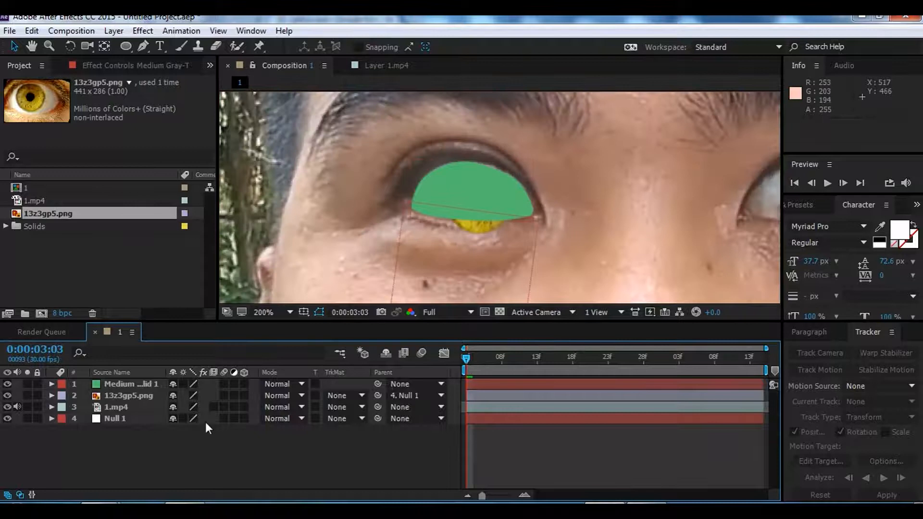
drag(473, 368, 463, 351)
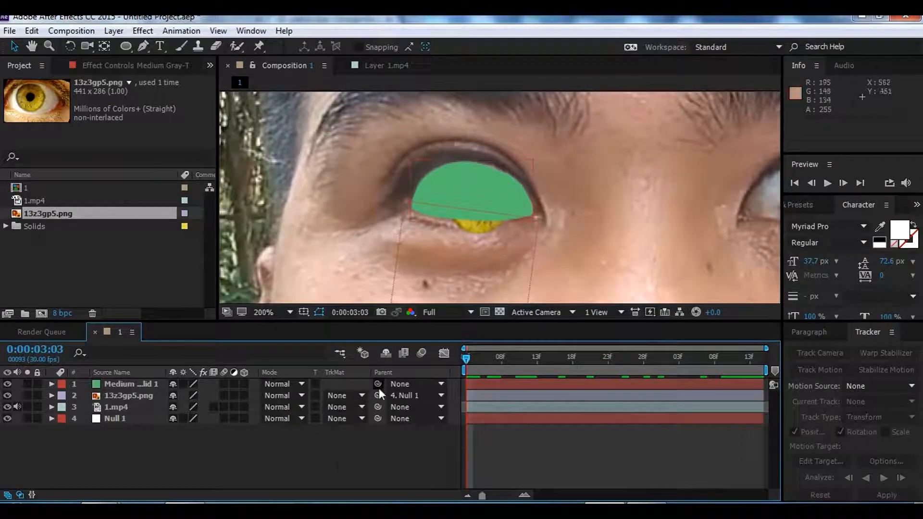
drag(379, 387, 118, 420)
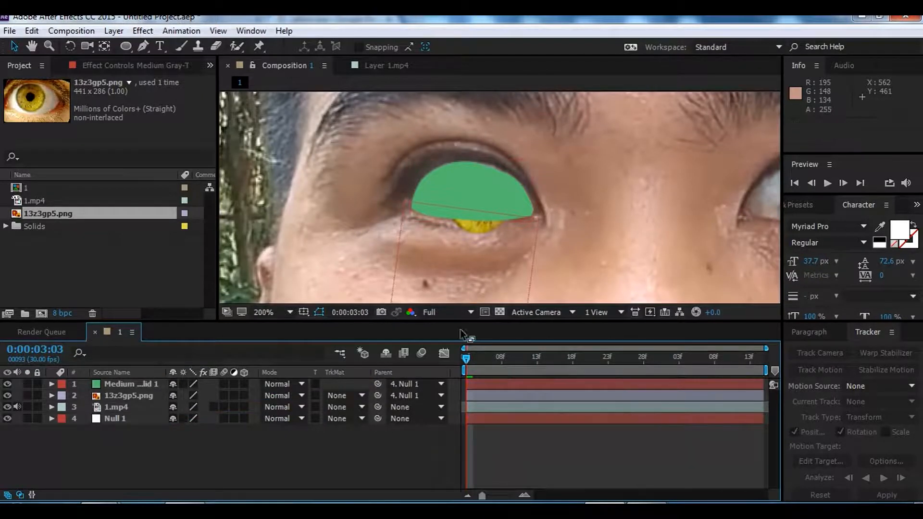
scroll(408, 225, down, 4)
key(space)
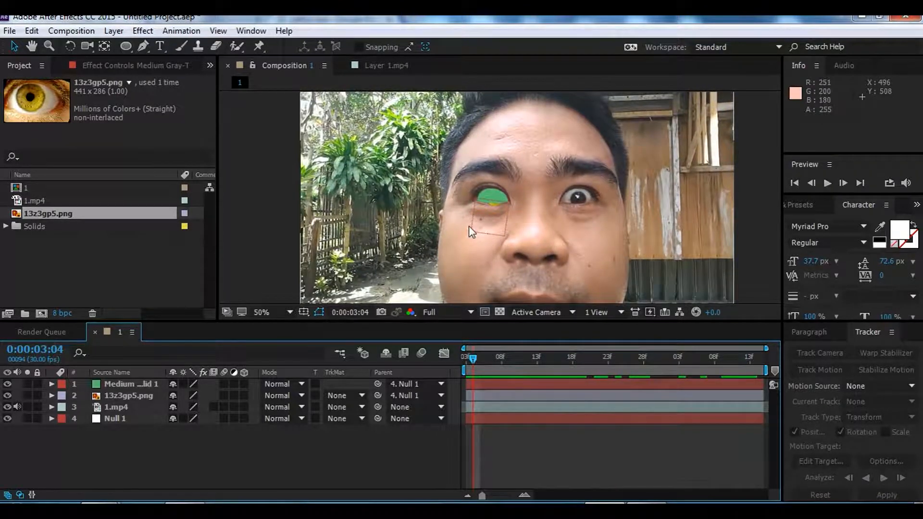
scroll(482, 197, up, 4)
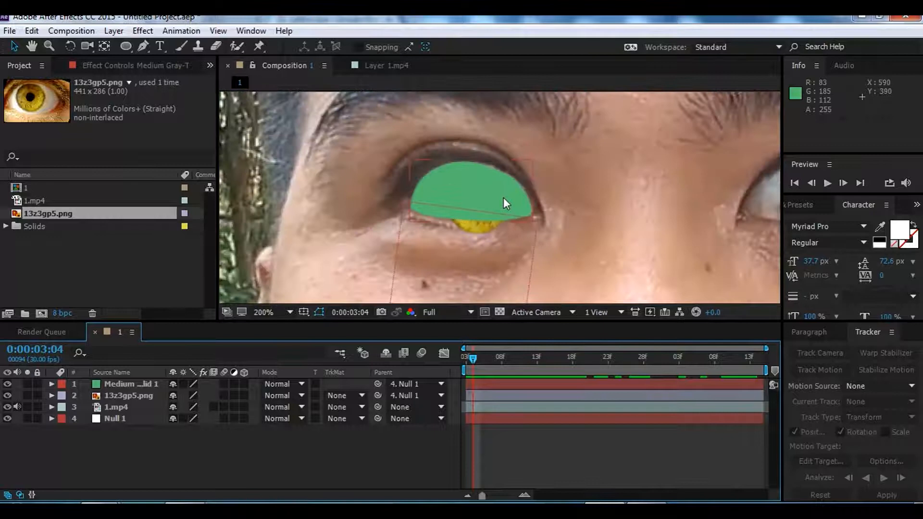
Toggle the green solid's visibility off and on to compare its eye shape with the yellow iris beneath it.
click(148, 383)
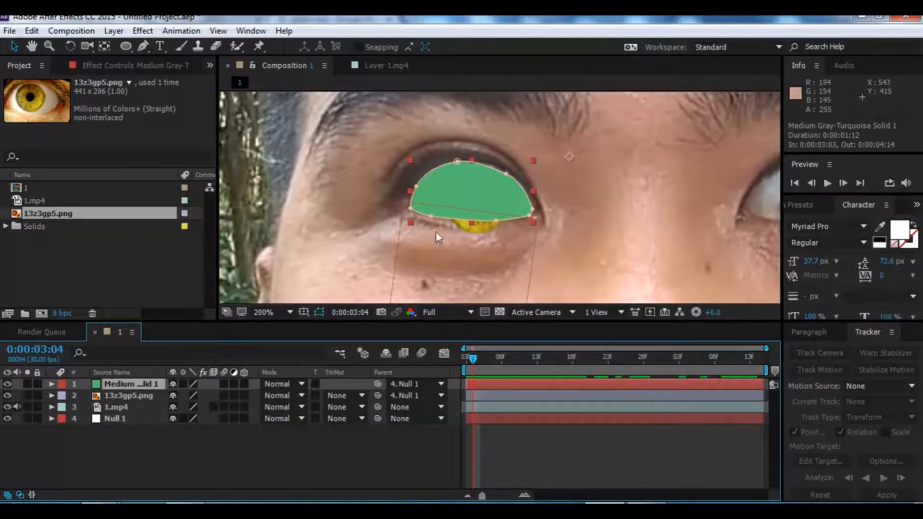
click(12, 382)
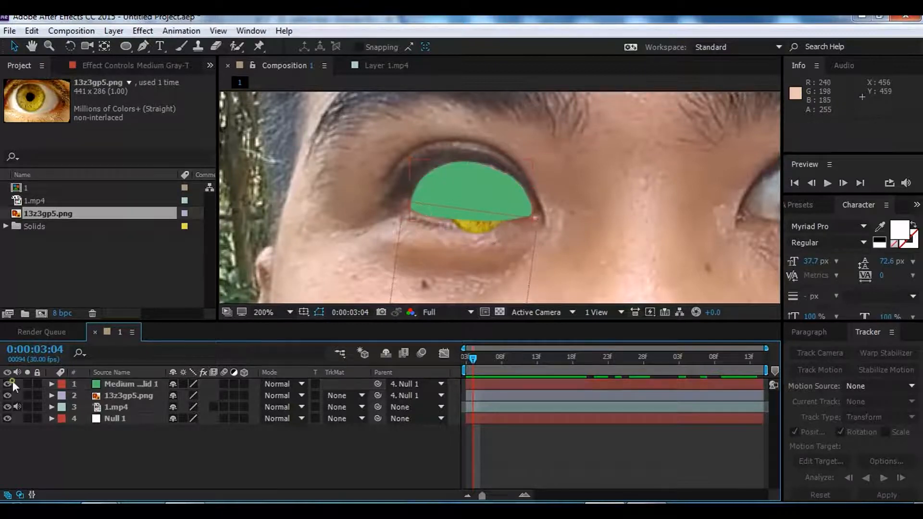
click(11, 384)
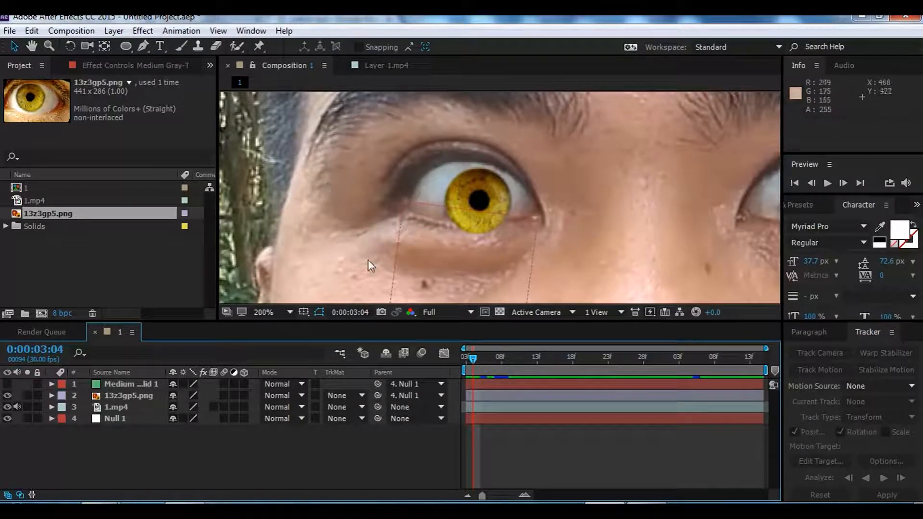
click(8, 383)
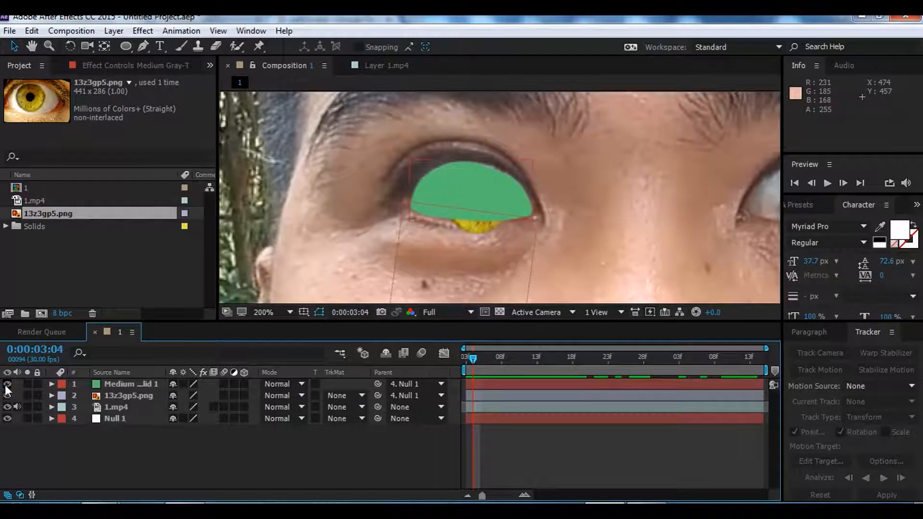
Set the track matte of the 13z3gp5.png layer to Alpha Matte "Medium Gray-Turquoise Solid 1".
click(106, 386)
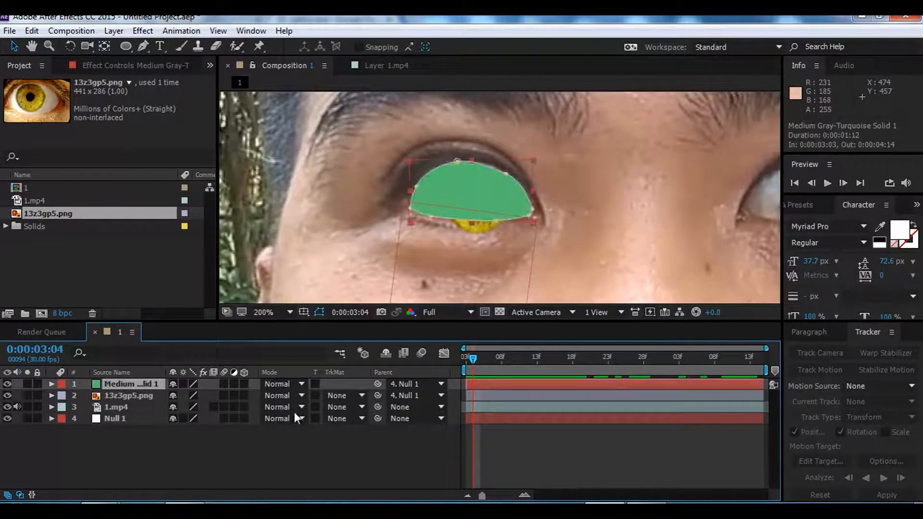
click(260, 443)
click(144, 386)
click(344, 396)
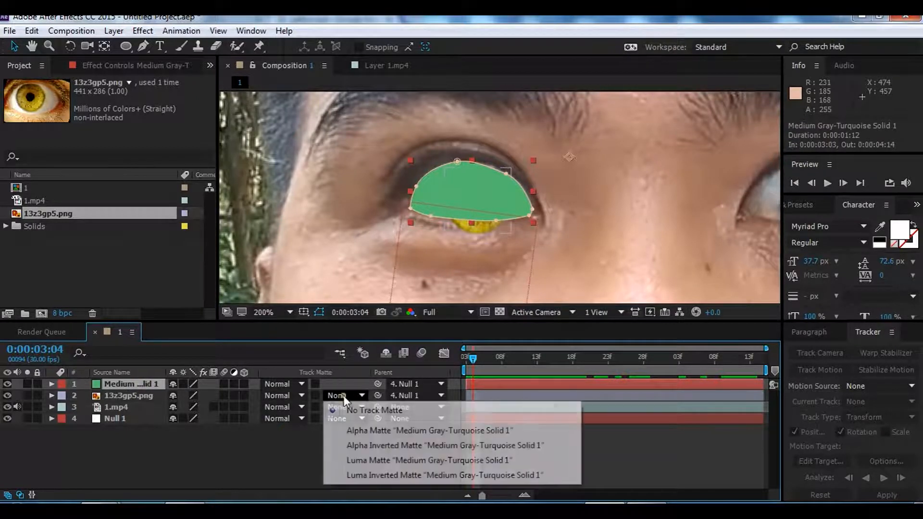
click(380, 433)
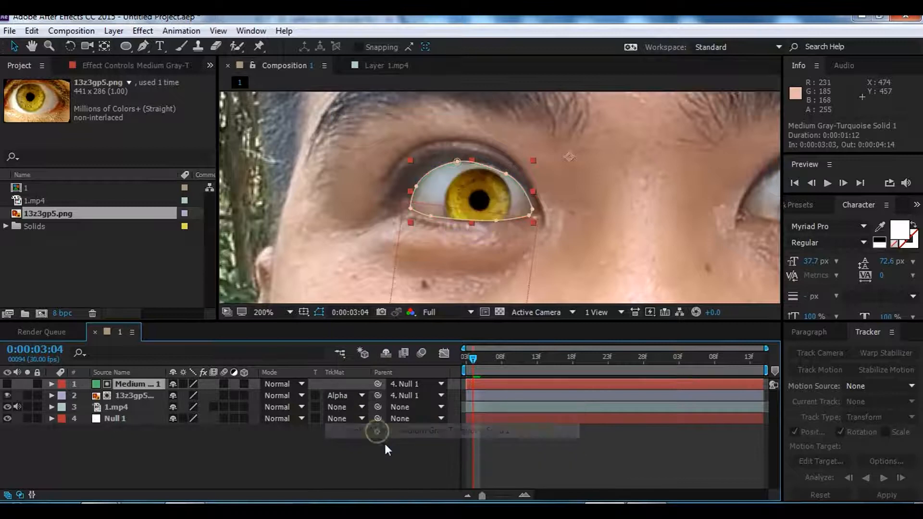
click(387, 456)
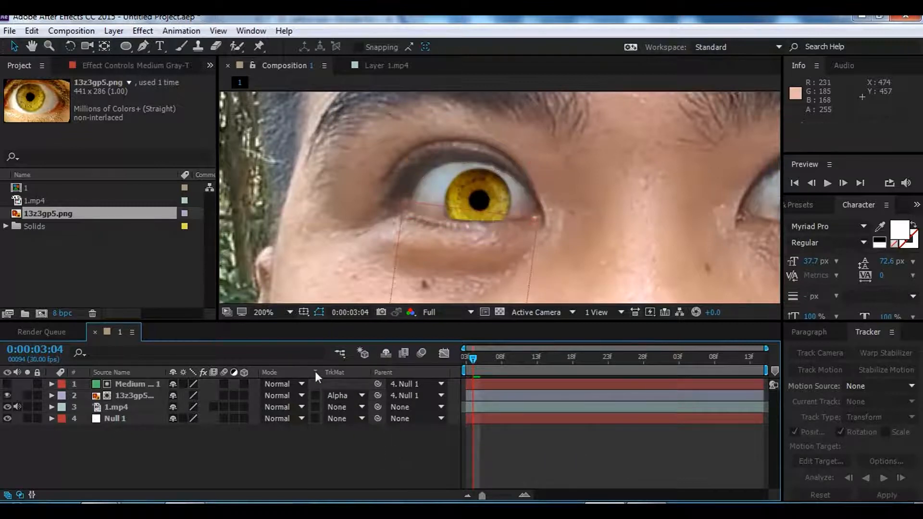
Scrub through the clip and inspect whether the matted yellow iris stays within the eyelids as the head moves.
scroll(482, 181, down, 2)
drag(472, 361, 494, 385)
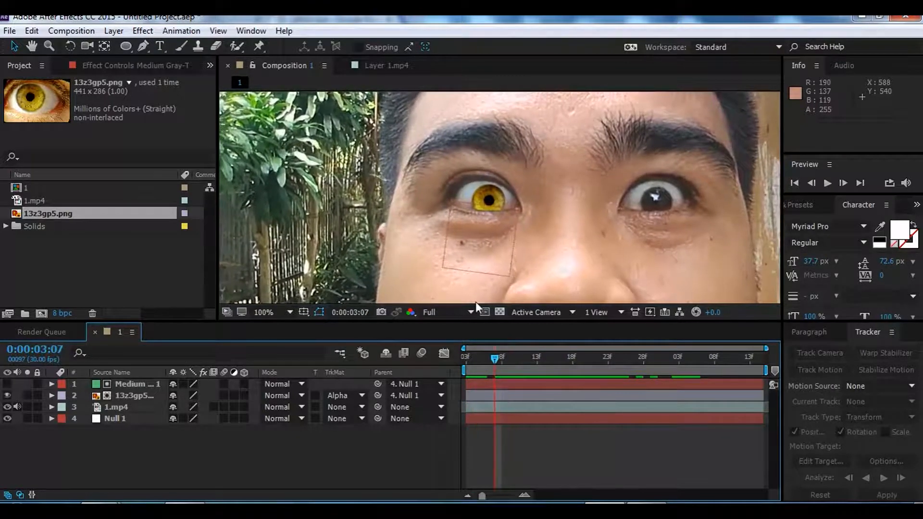
scroll(488, 207, up, 1)
click(489, 205)
click(404, 467)
mouse_move(516, 369)
mouse_down()
mouse_move(468, 361)
mouse_move(522, 370)
mouse_up()
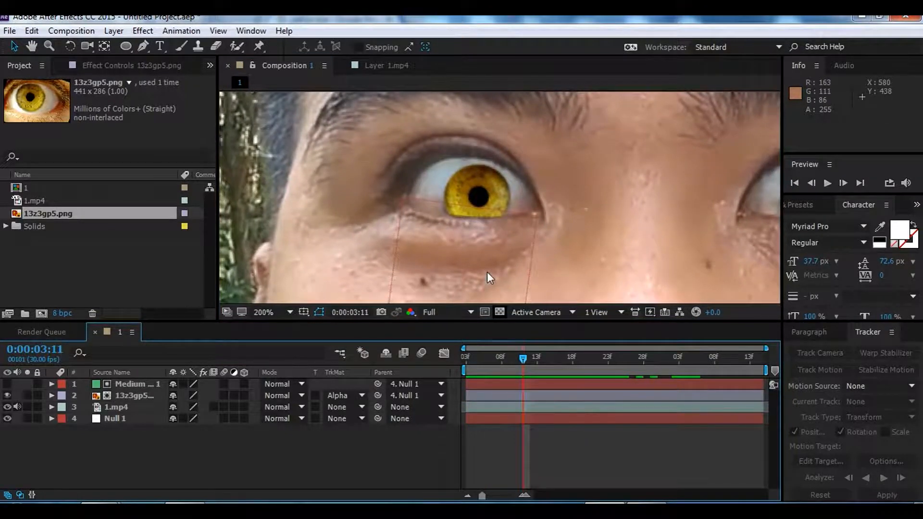
scroll(500, 199, down, 1)
drag(496, 360, 672, 387)
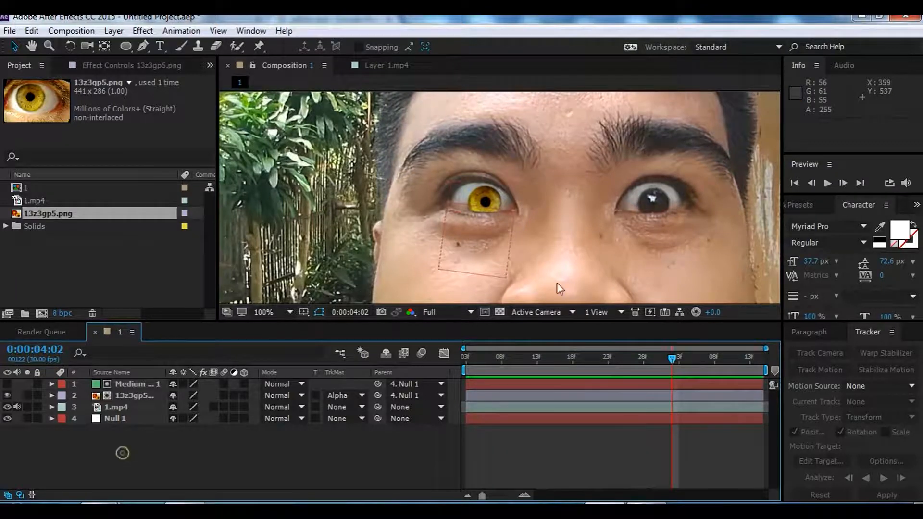
key(period)
key(comma)
drag(491, 363, 457, 363)
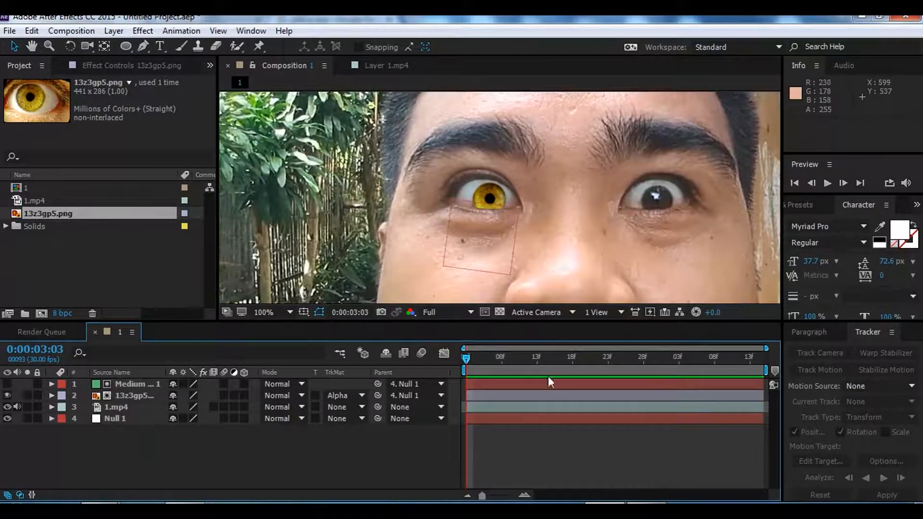
Set the Mask Feather of Mask 1 on the green solid to 2 pixels to soften the iris edge.
scroll(491, 215, up, 4)
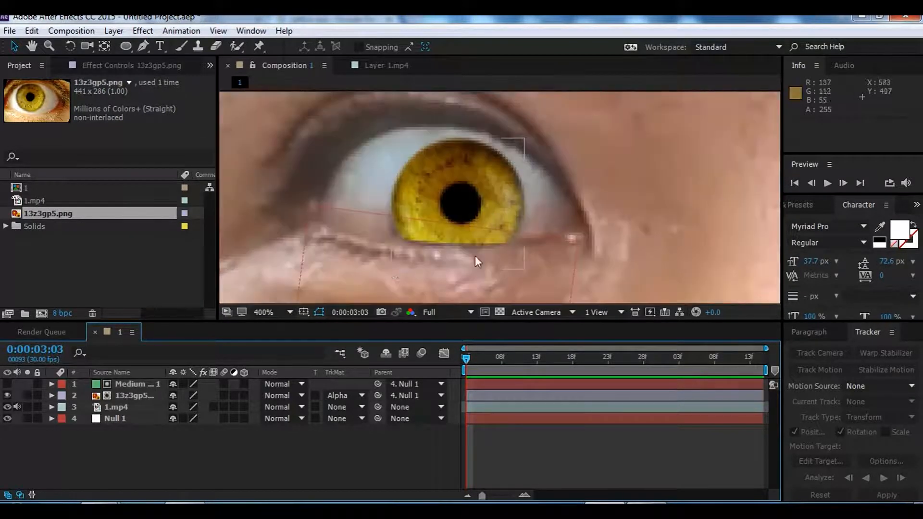
click(141, 388)
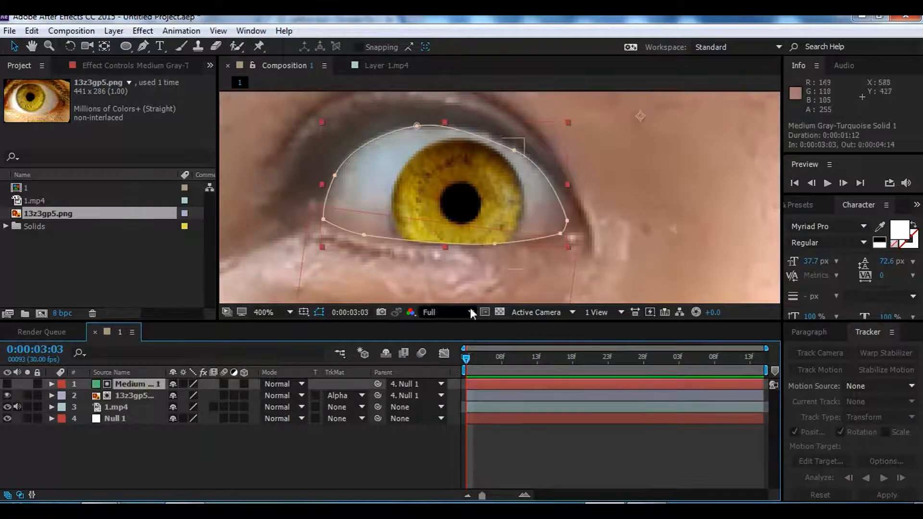
click(411, 446)
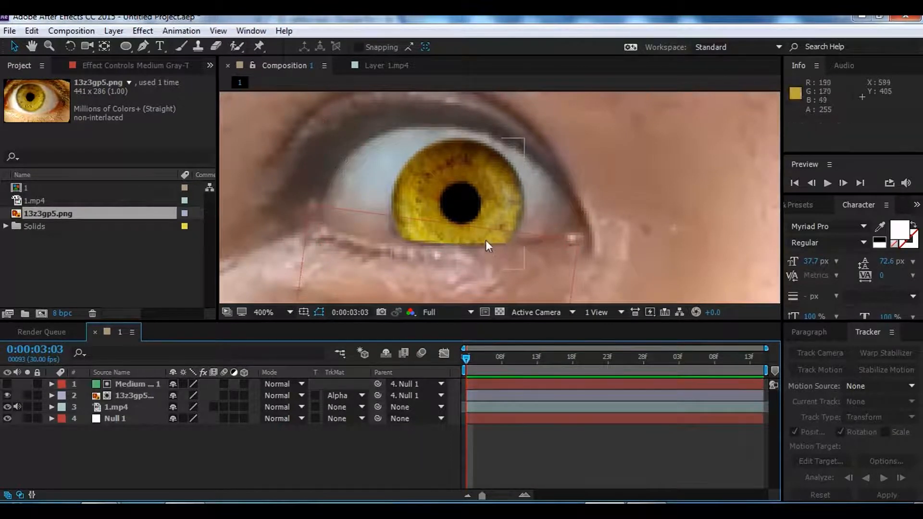
click(149, 385)
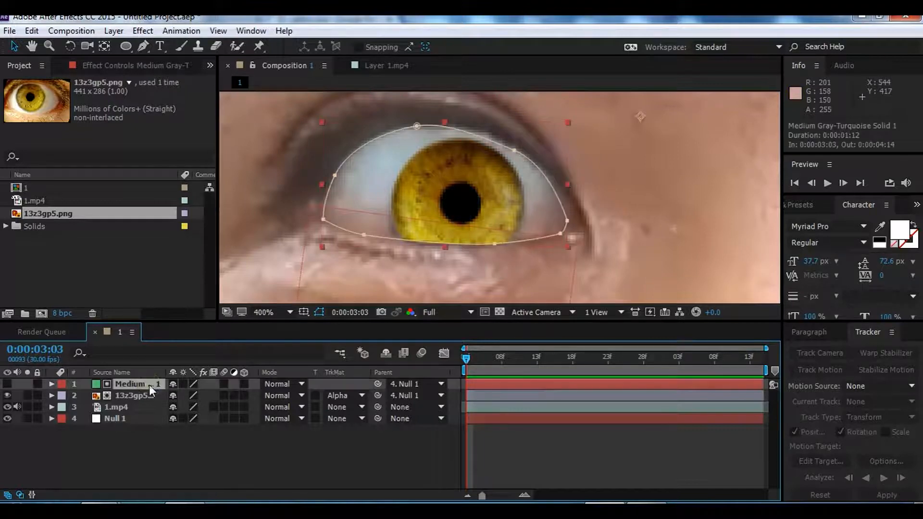
click(51, 384)
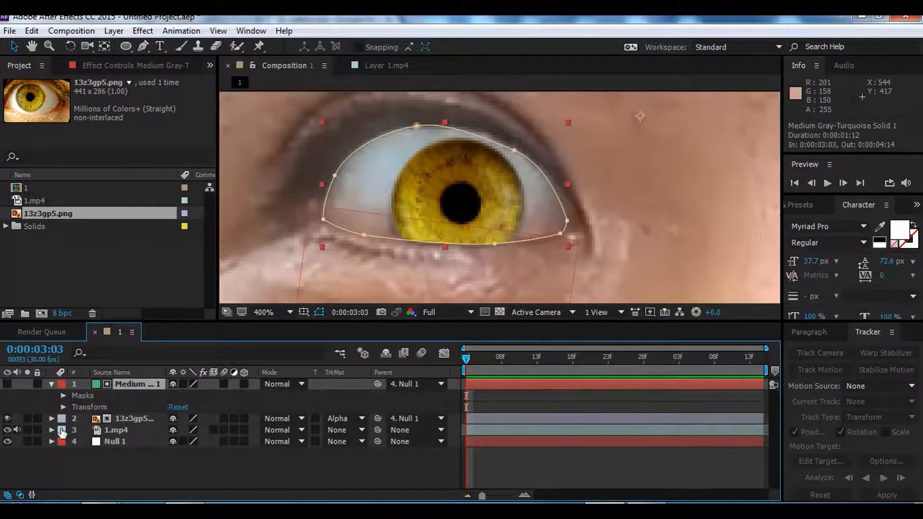
click(63, 395)
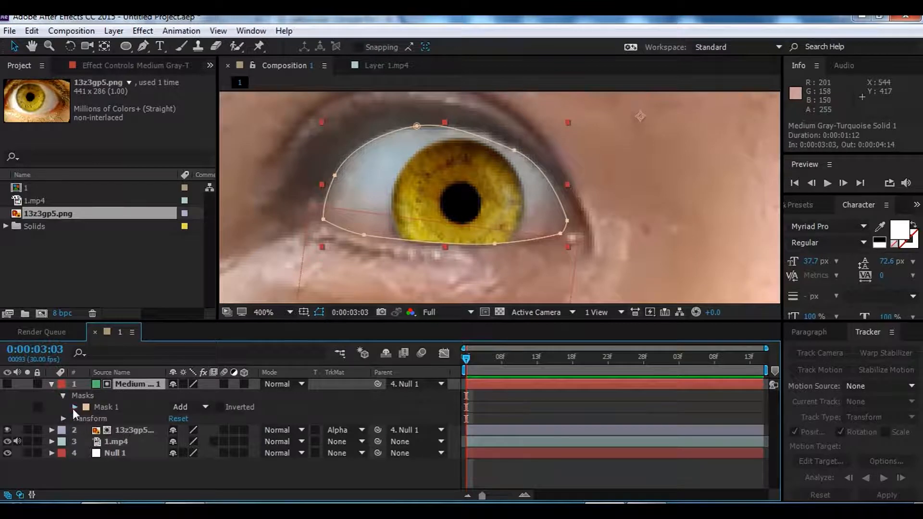
click(74, 407)
click(201, 430)
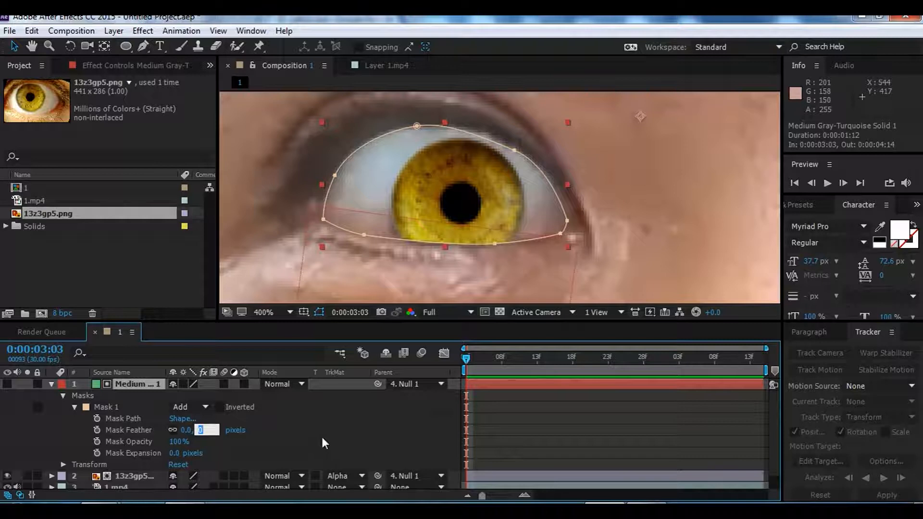
text(2)
key(Return)
Examine the feathered iris edge over a few frames, both close up and from farther out, and collapse the green solid's properties.
key(slash)
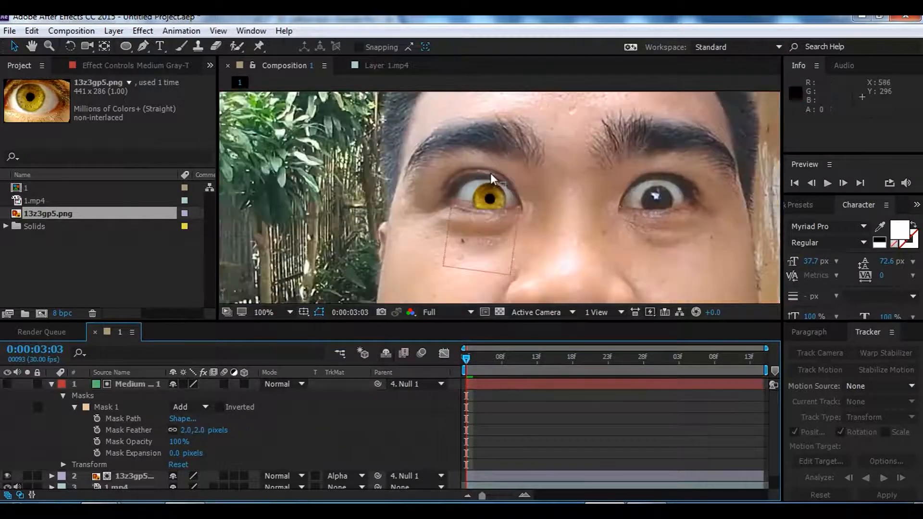
key(Page_Down)
key(Page_Down)
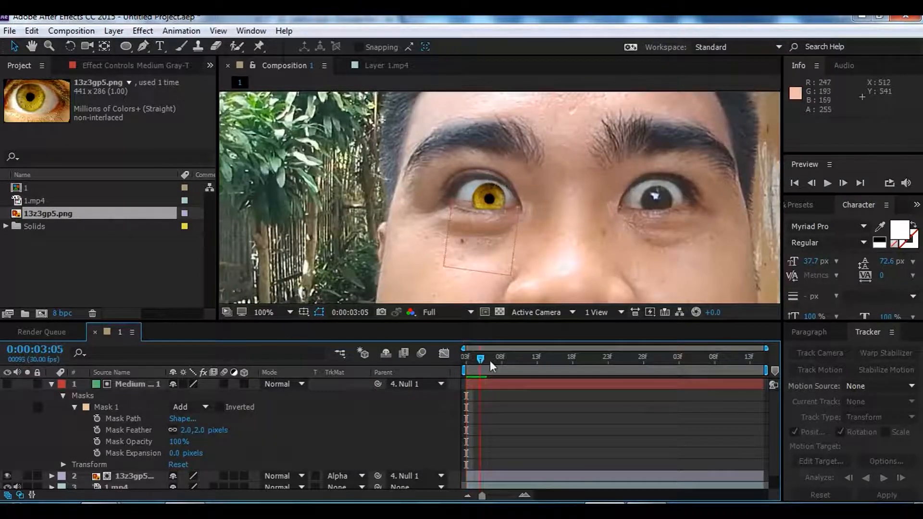
key(space)
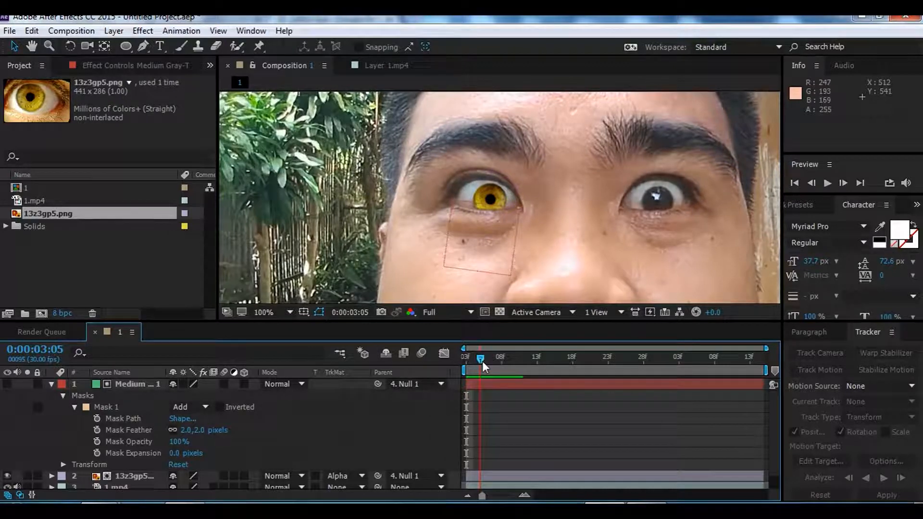
drag(482, 361, 482, 361)
scroll(486, 194, up, 1)
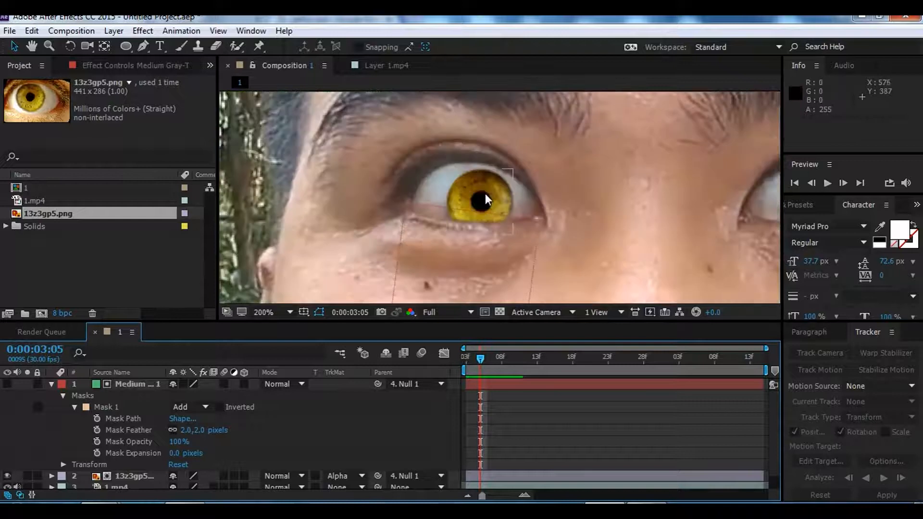
scroll(411, 187, down, 1)
scroll(687, 194, up, 1)
scroll(688, 194, down, 1)
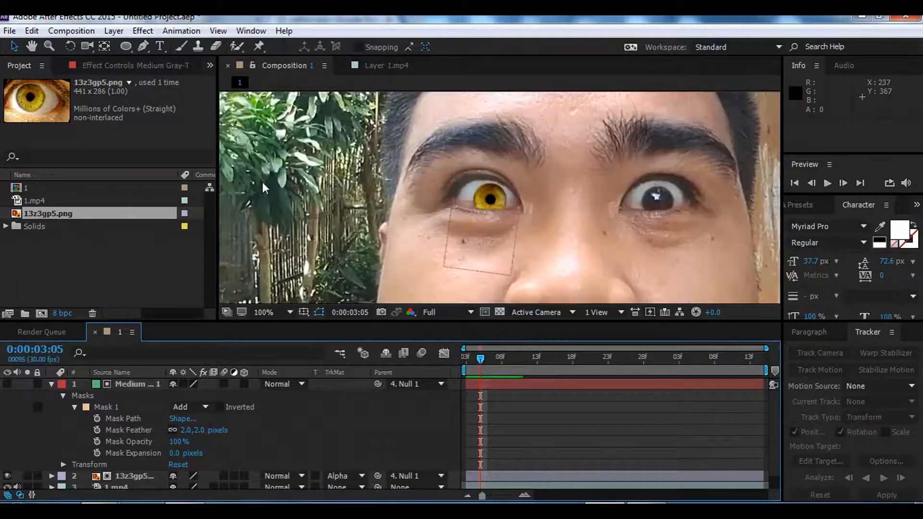
click(51, 384)
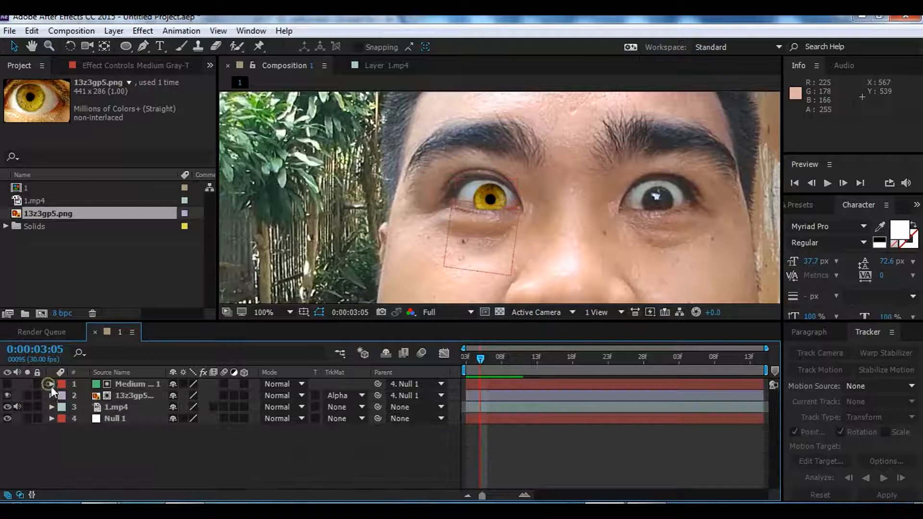
click(137, 383)
click(225, 445)
scroll(488, 181, up, 1)
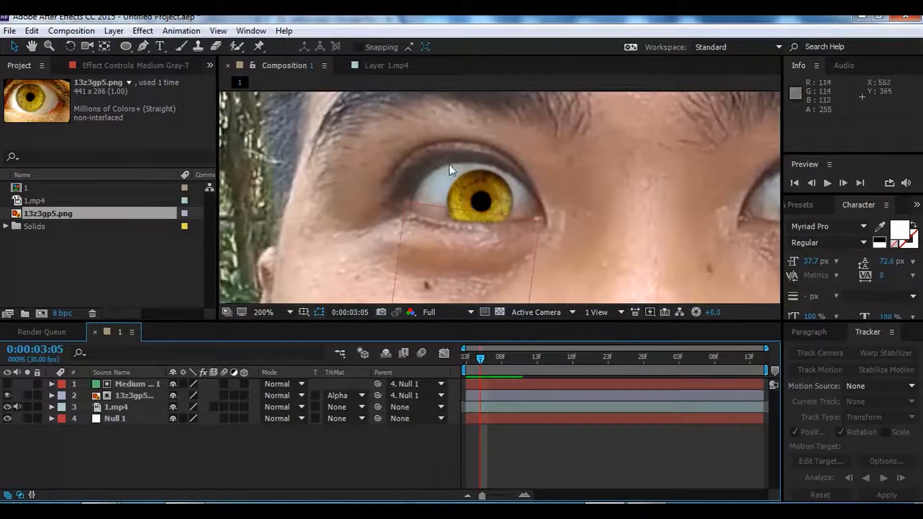
scroll(546, 206, down, 1)
scroll(489, 276, down, 1)
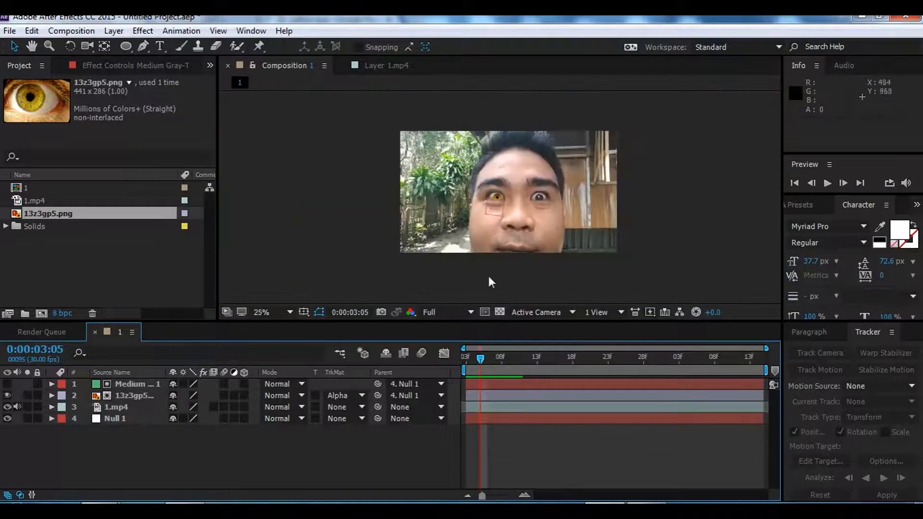
scroll(497, 195, up, 1)
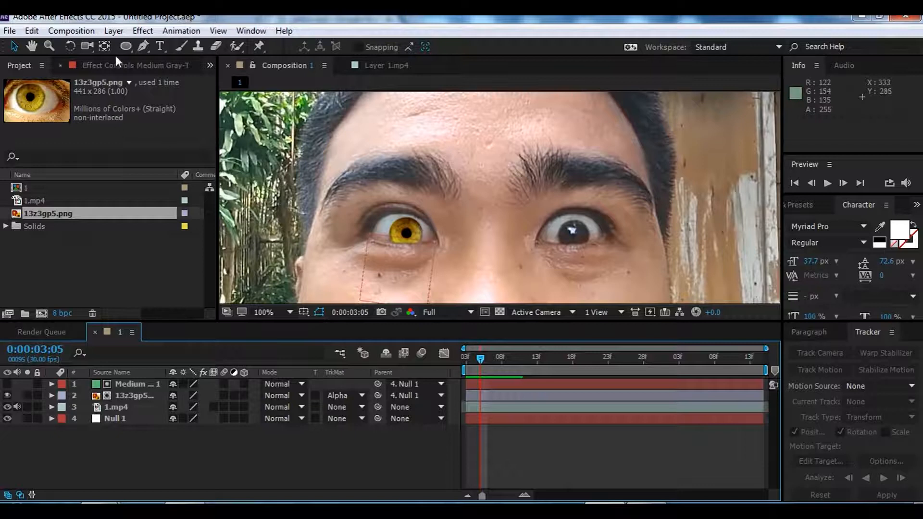
Create a new 1280 x 720 px green solid above the other layers and hide it so the face stays in view.
click(115, 30)
mouse_move(200, 25)
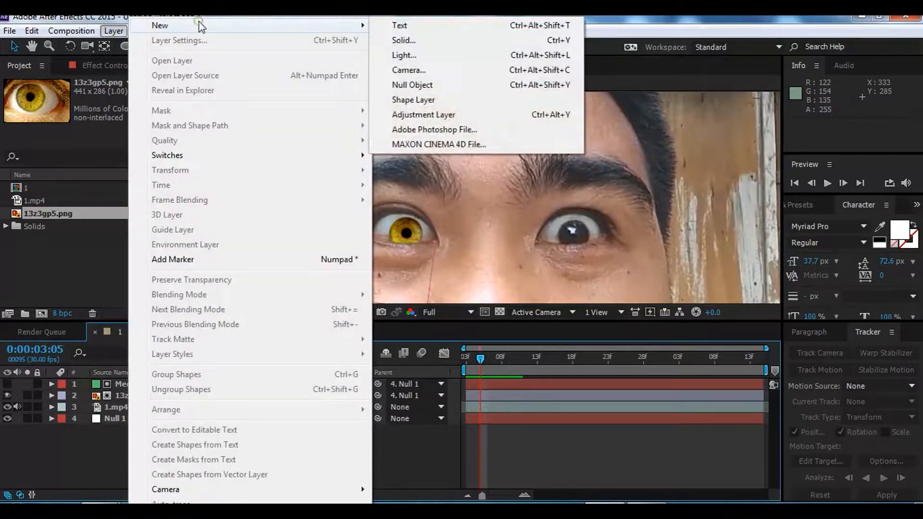
click(428, 40)
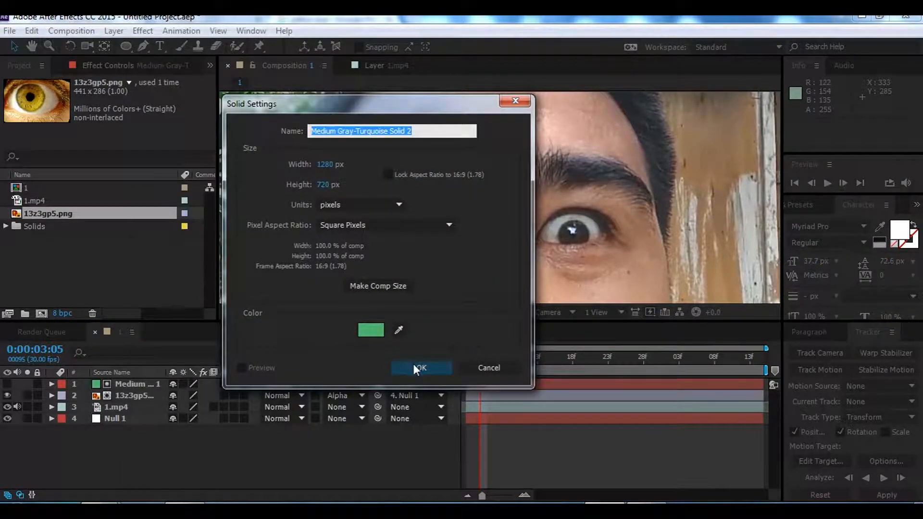
click(418, 366)
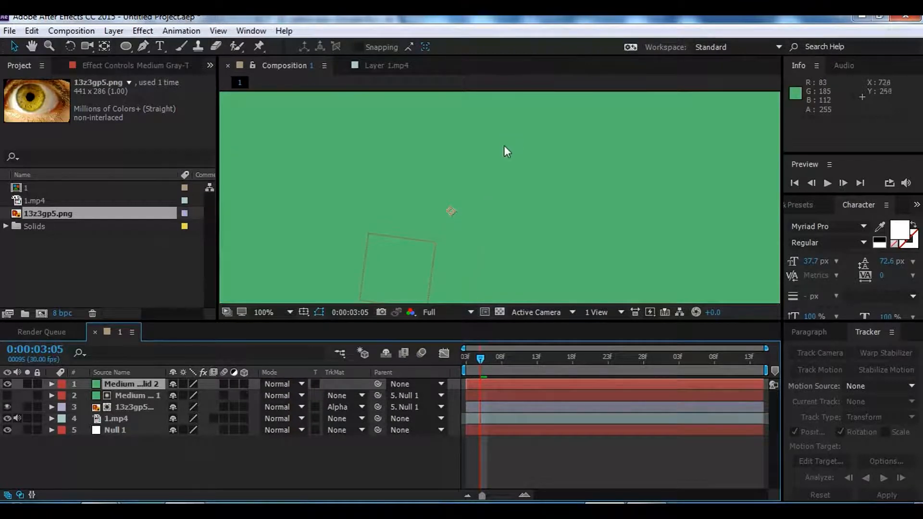
click(7, 384)
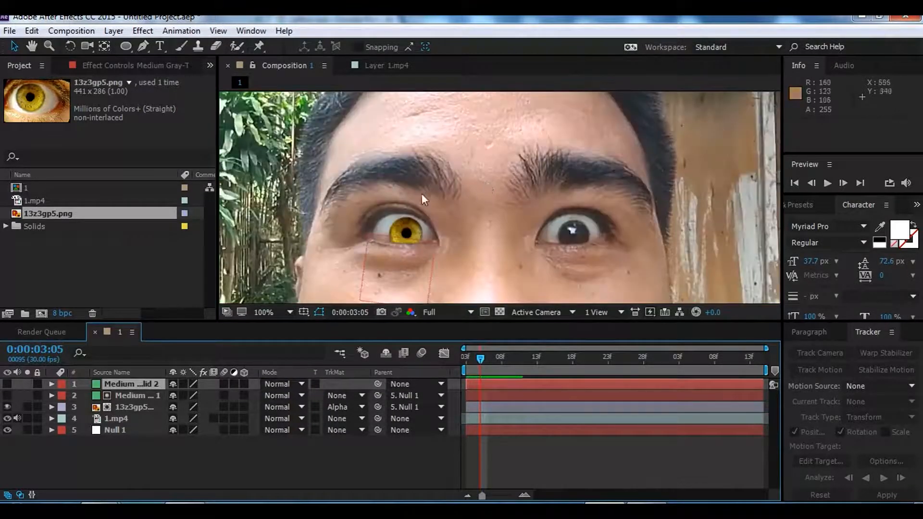
Draw a closed 12-point Pen mask on the new solid, following the yellow eye's upper lid and arching up to the eyebrow.
scroll(422, 193, up, 1)
click(143, 46)
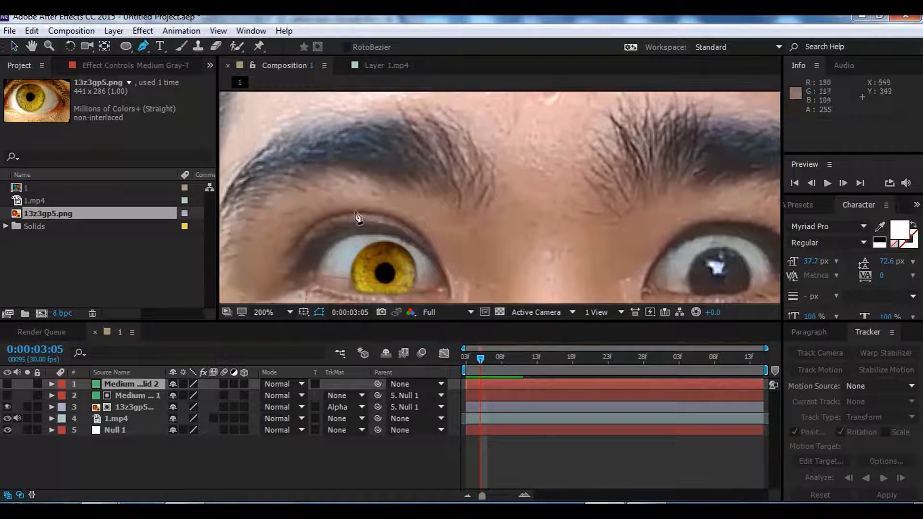
scroll(357, 217, down, 1)
scroll(385, 230, up, 1)
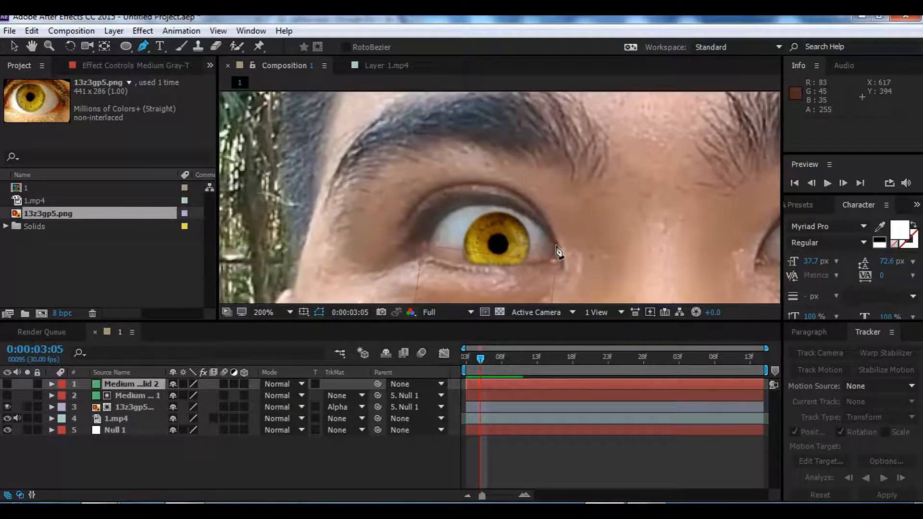
click(553, 249)
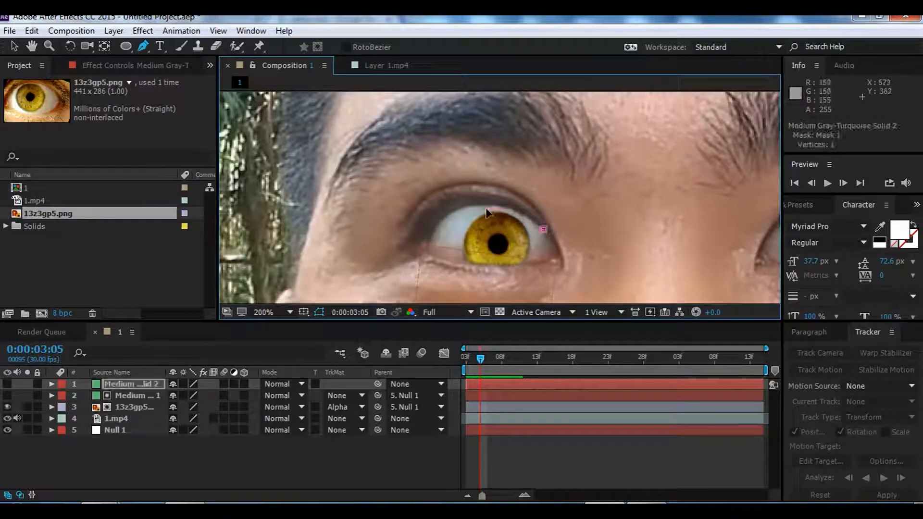
drag(474, 208, 414, 192)
drag(433, 162, 441, 153)
drag(496, 141, 541, 140)
drag(556, 145, 601, 190)
drag(582, 223, 572, 231)
click(543, 230)
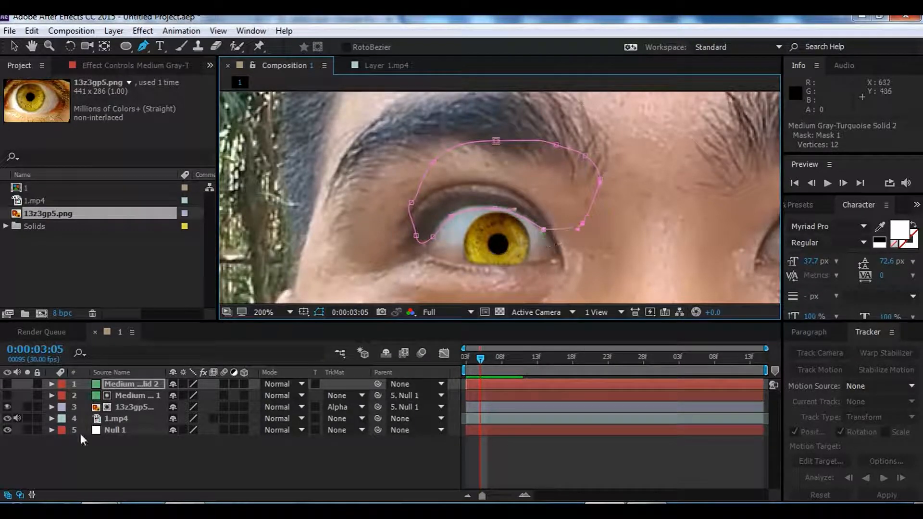
Make the masked eyelid solid visible again, return to the Selection tool and deselect the layer.
click(7, 383)
click(17, 47)
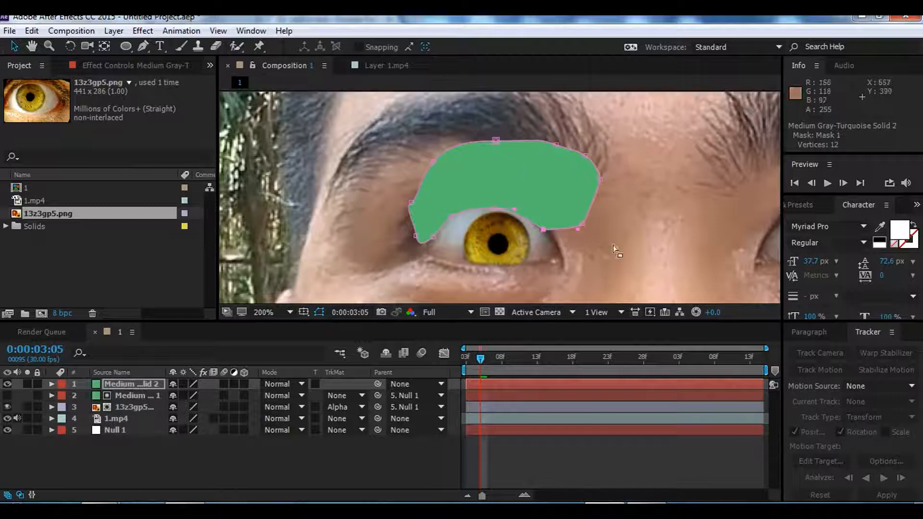
double_click(545, 199)
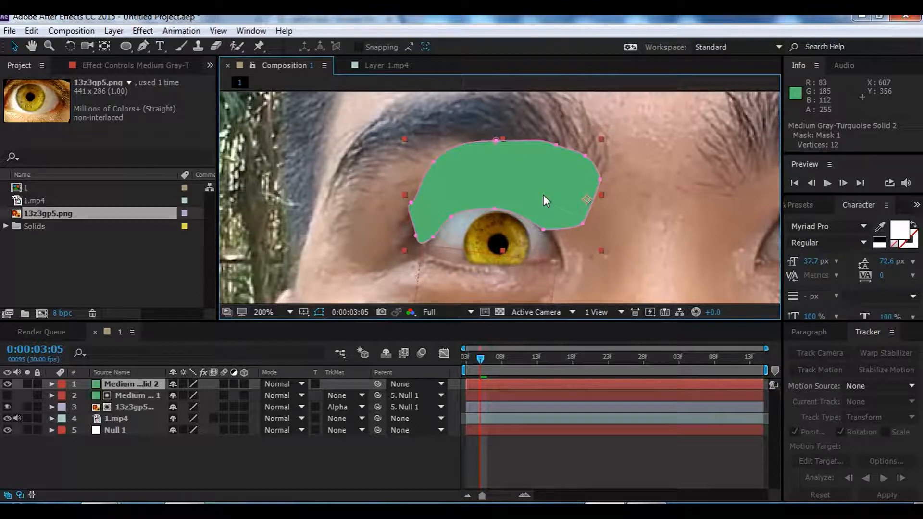
click(364, 456)
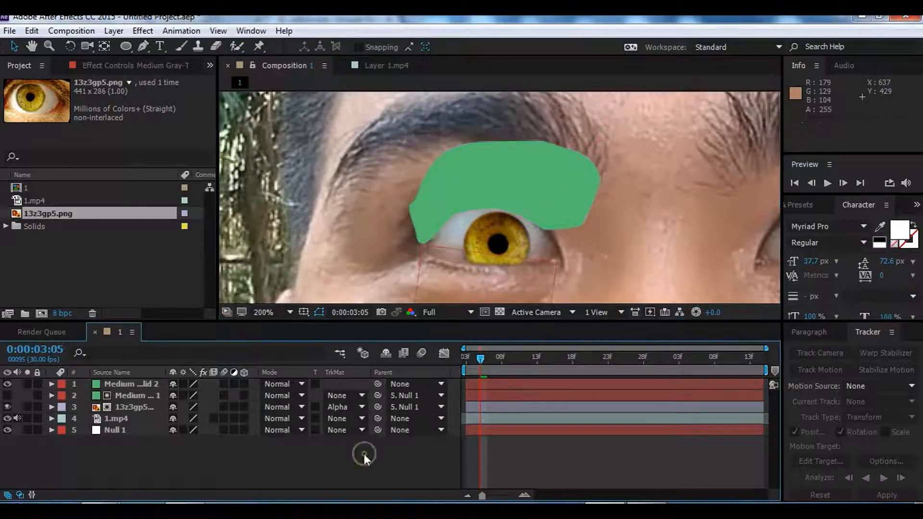
Change the color of the masked eyelid solid to near-black 0F0F0F in its solid settings.
click(141, 388)
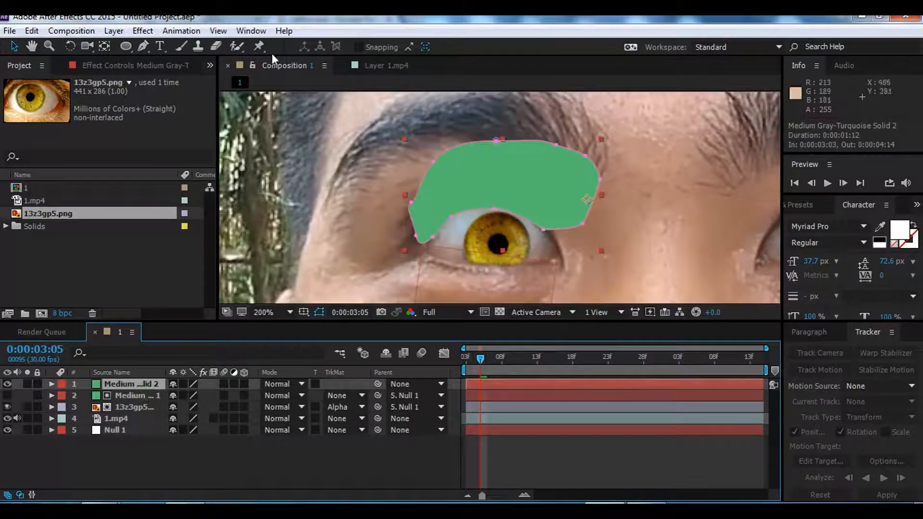
click(114, 31)
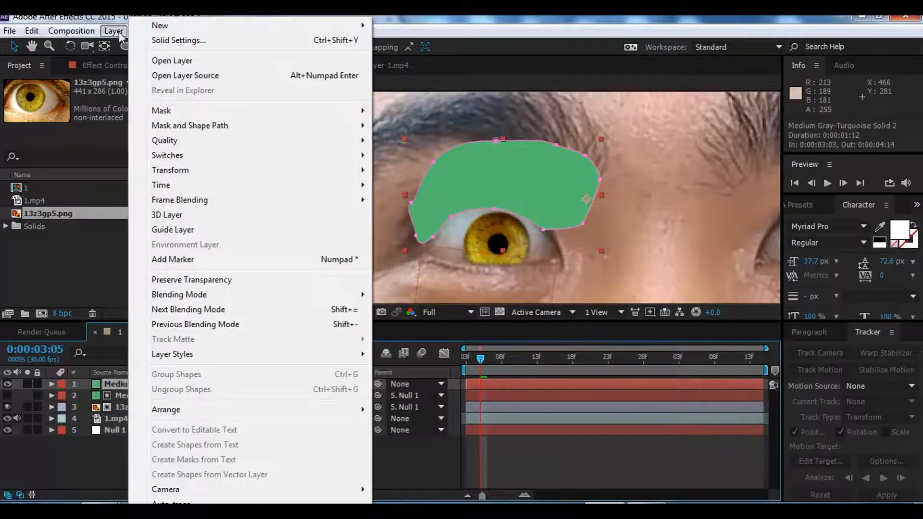
click(179, 40)
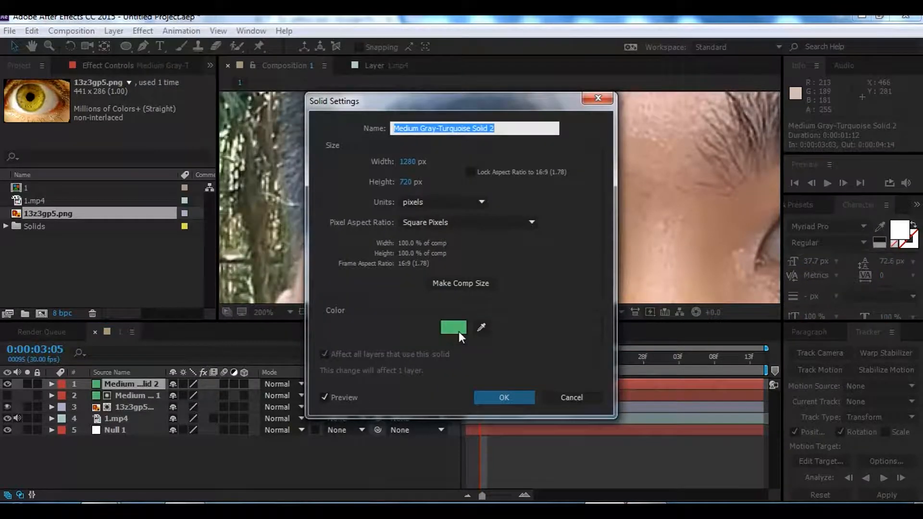
click(458, 331)
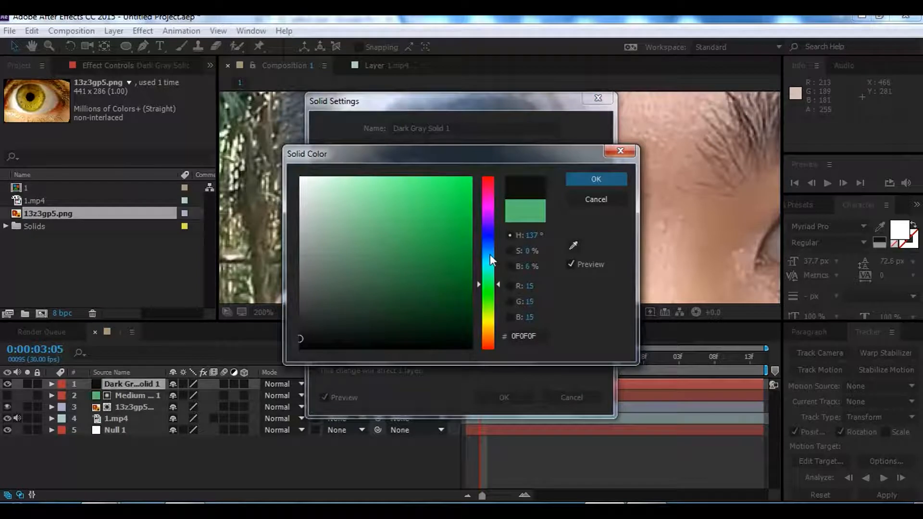
click(586, 181)
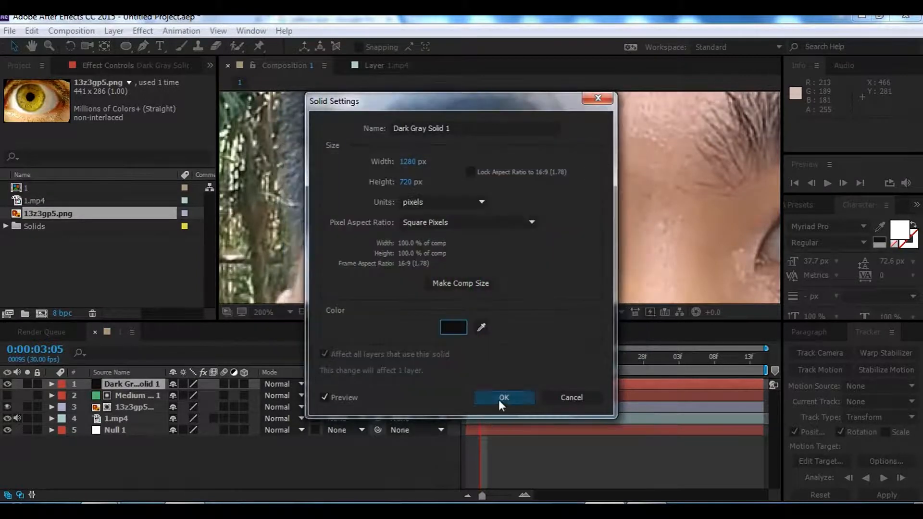
click(503, 397)
click(298, 481)
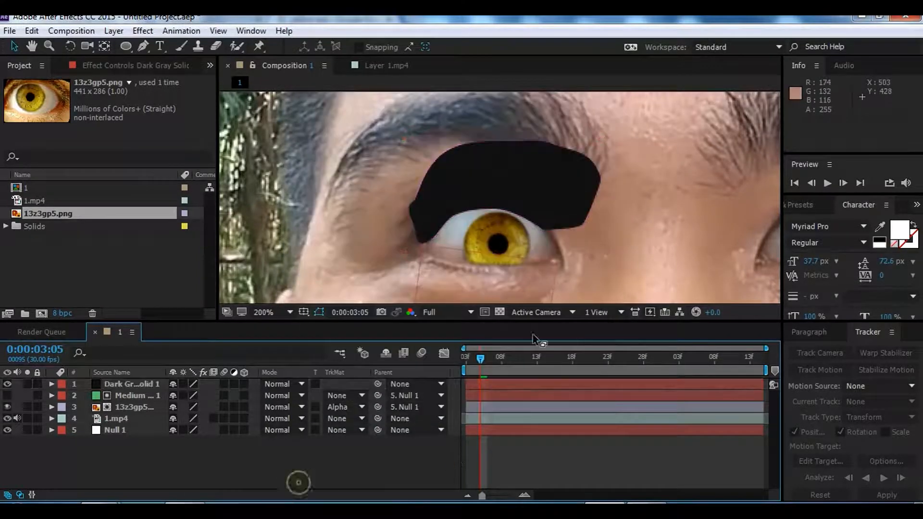
Set the Mask Feather of Mask 1 on the dark eyelid solid to 2 pixels.
click(546, 200)
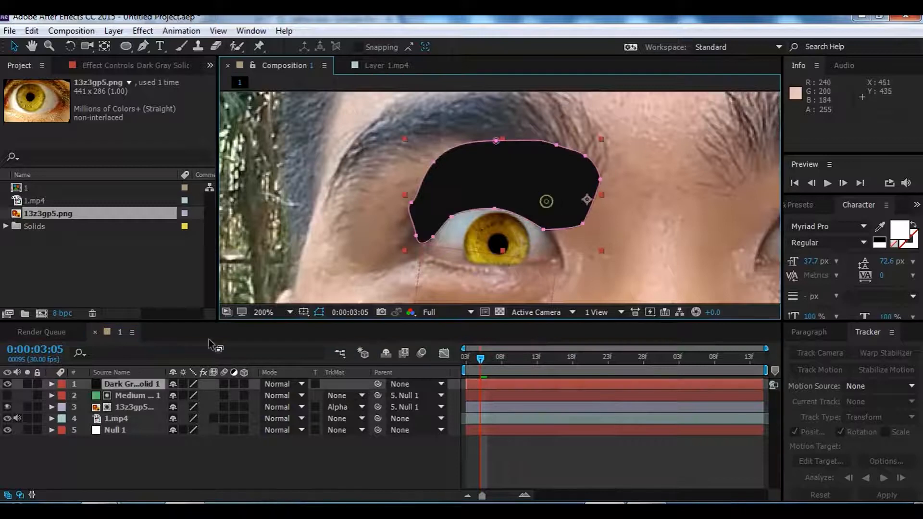
click(51, 384)
click(63, 395)
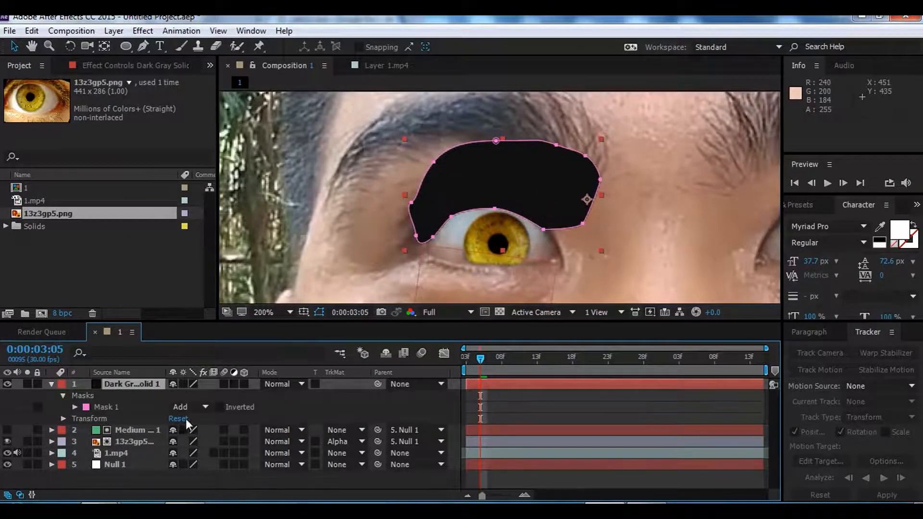
click(75, 407)
click(201, 430)
text(2)
click(364, 451)
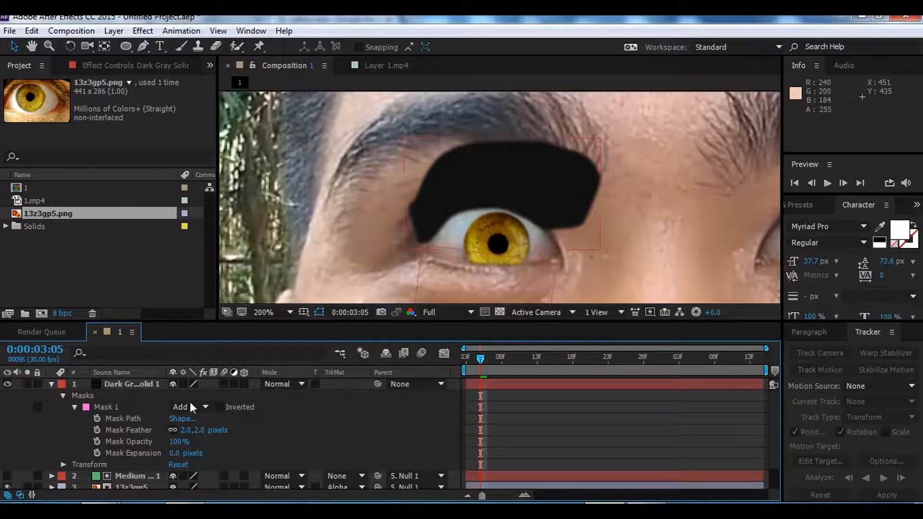
Duplicate Mask 1 on the dark eyelid solid.
click(519, 181)
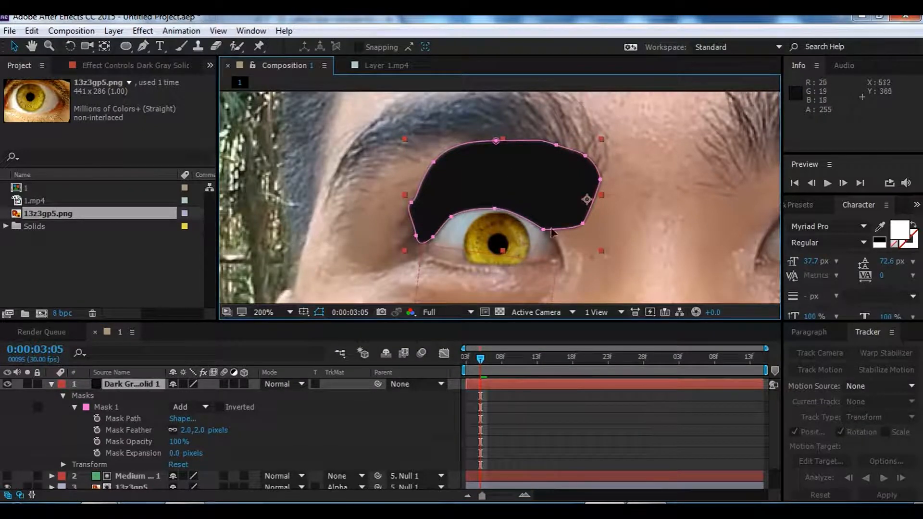
click(433, 237)
click(110, 408)
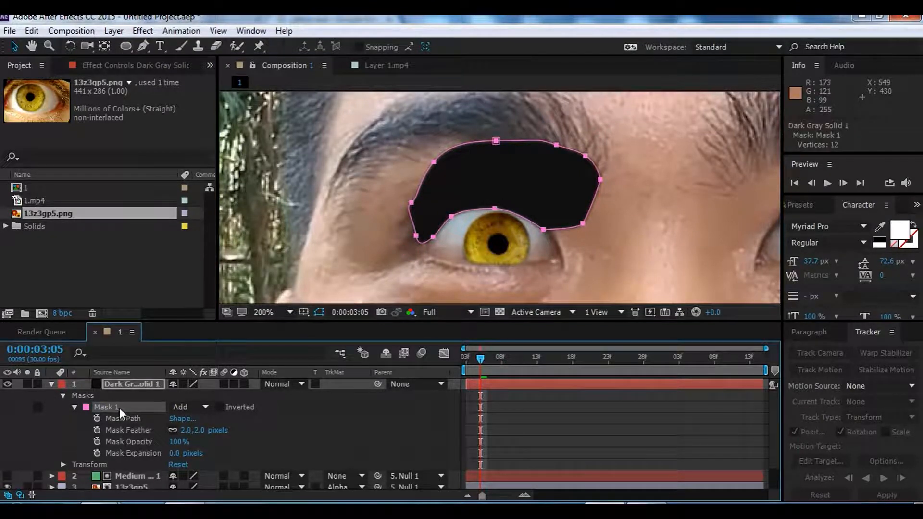
key(ctrl+d)
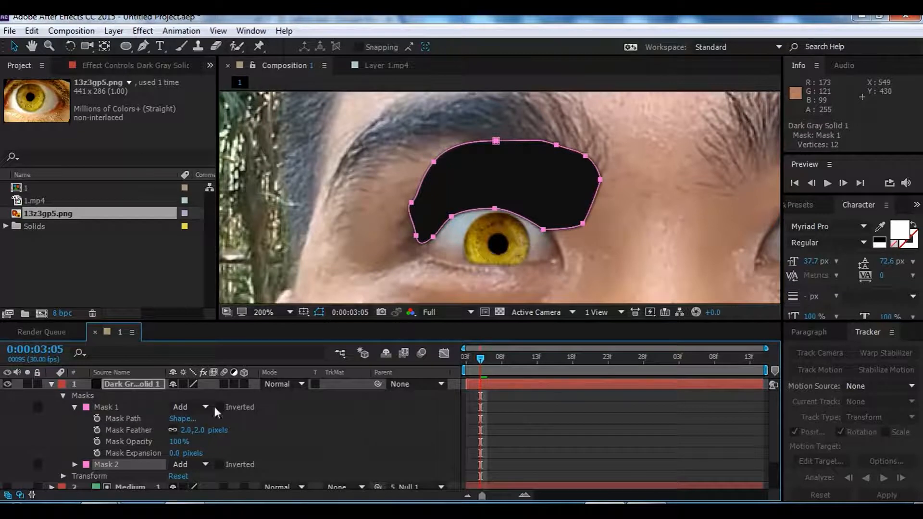
Set the Mask Feather of Mask 2 on the dark solid to 17 pixels.
click(74, 463)
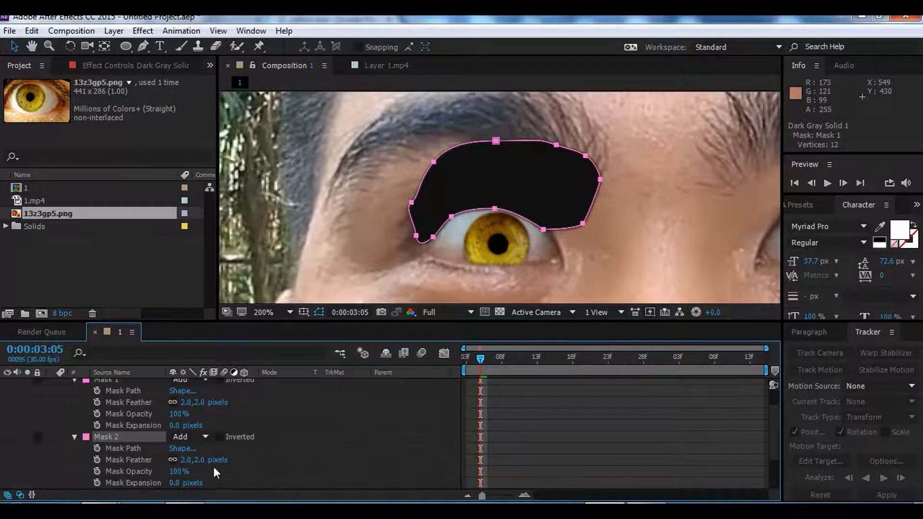
click(200, 459)
text(5)
click(290, 456)
drag(198, 465, 204, 463)
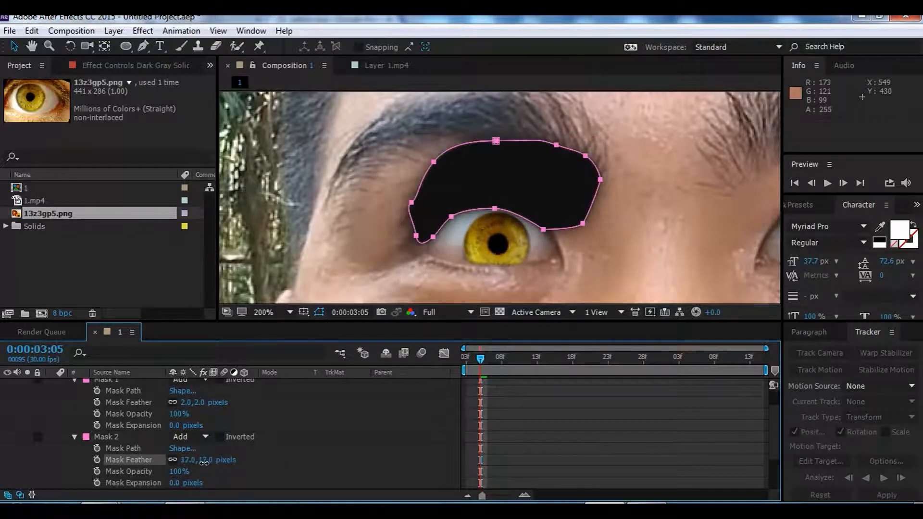
click(323, 437)
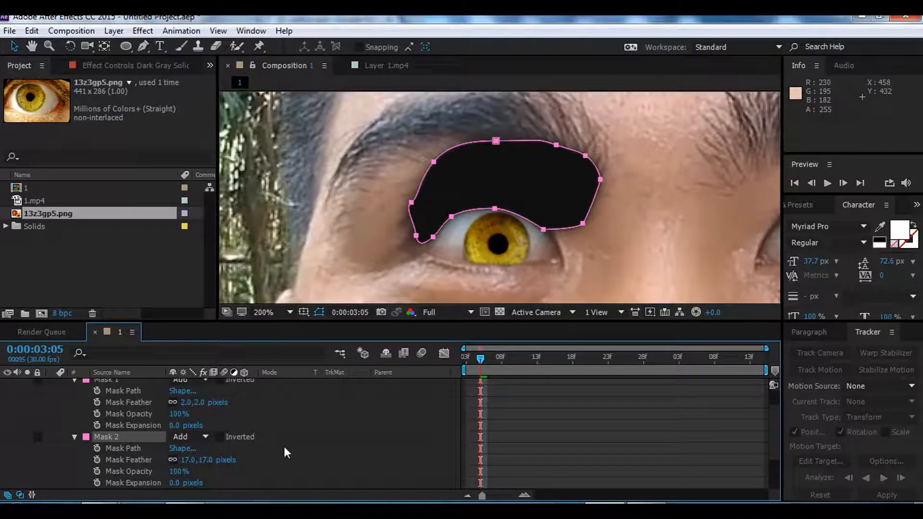
Set the Mask Expansion of Mask 2 on the dark solid to 3 pixels.
drag(174, 489, 174, 483)
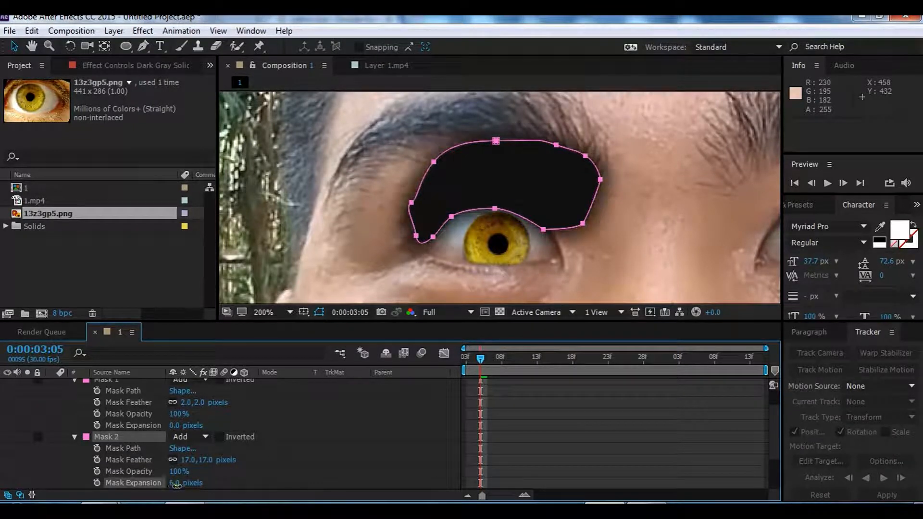
scroll(236, 466, down, 4)
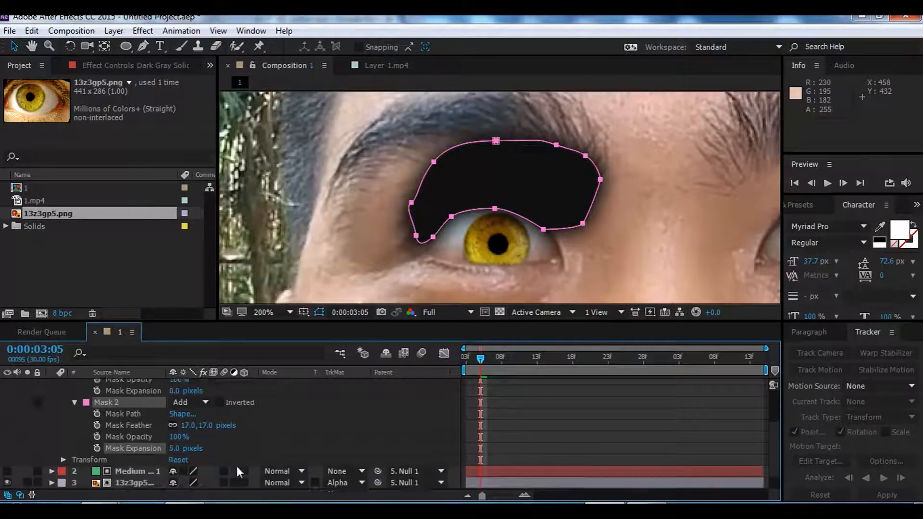
click(181, 425)
text(2)
click(318, 421)
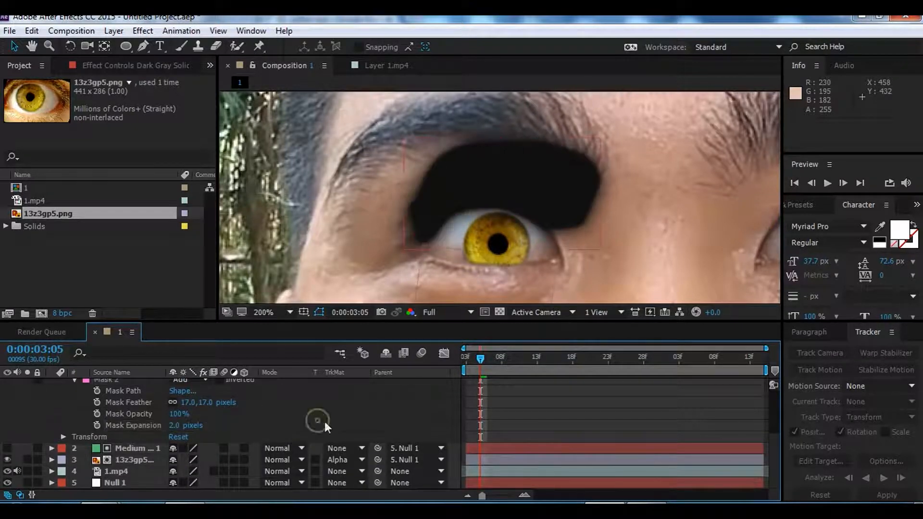
click(192, 426)
text(3)
click(306, 414)
scroll(486, 217, down, 1)
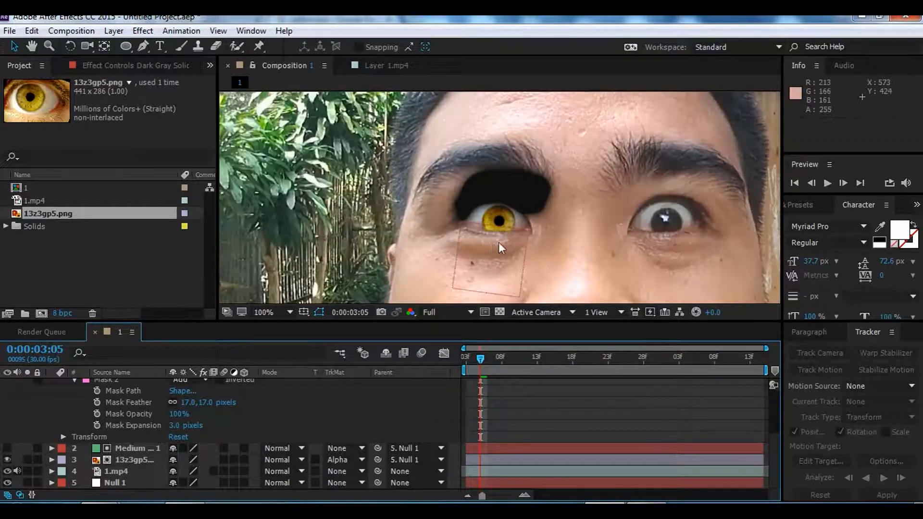
Collapse the dark solid's properties and select the dark eyelid shape in the composition view.
scroll(53, 446, up, 3)
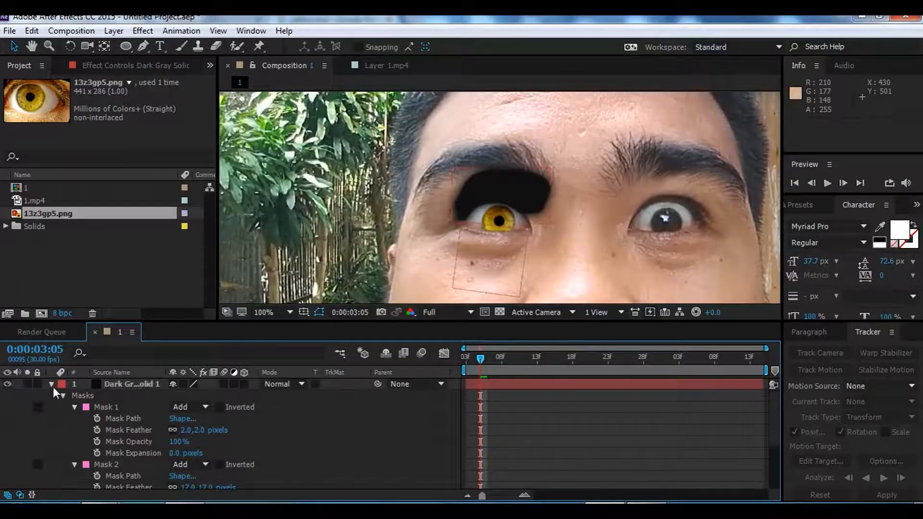
click(50, 384)
click(506, 184)
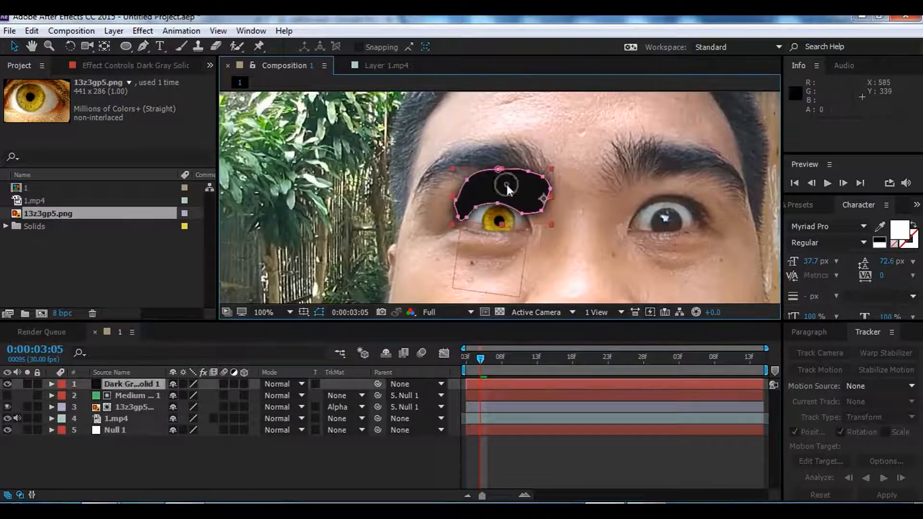
Parent the dark eyelid solid to the Null 1 layer.
click(418, 445)
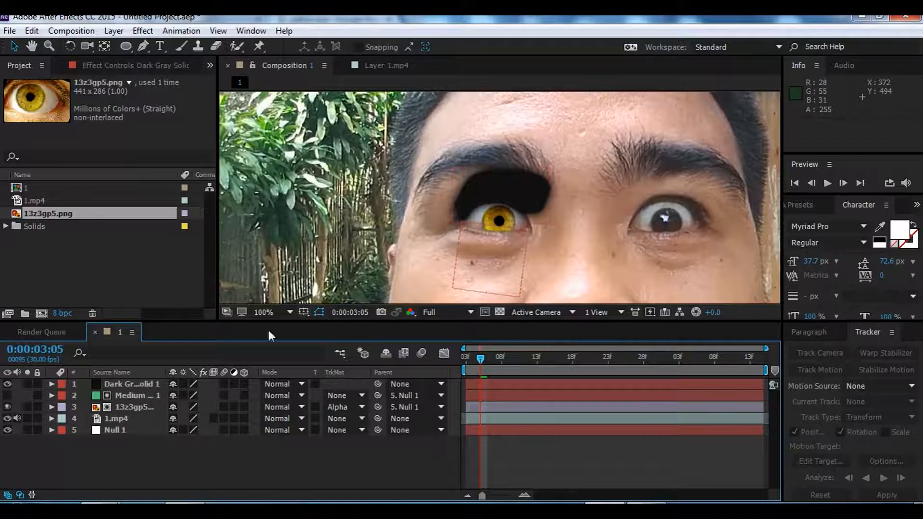
click(529, 186)
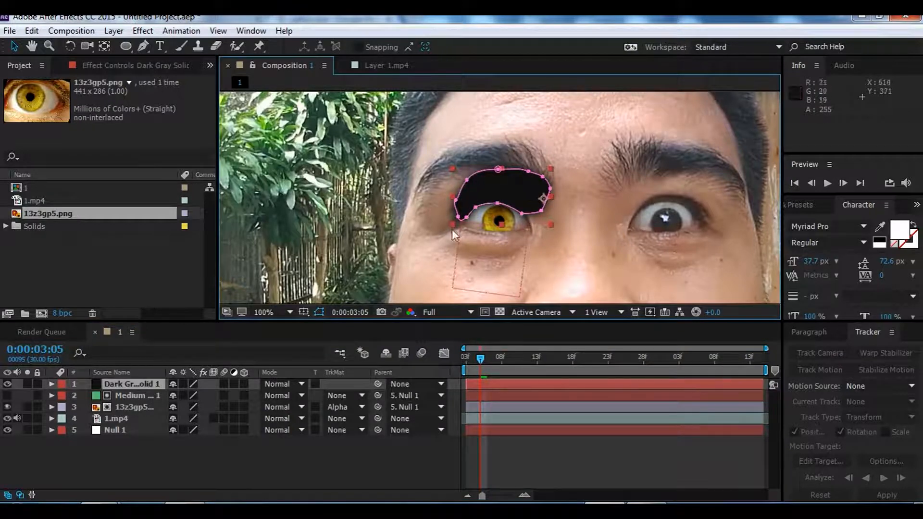
click(244, 484)
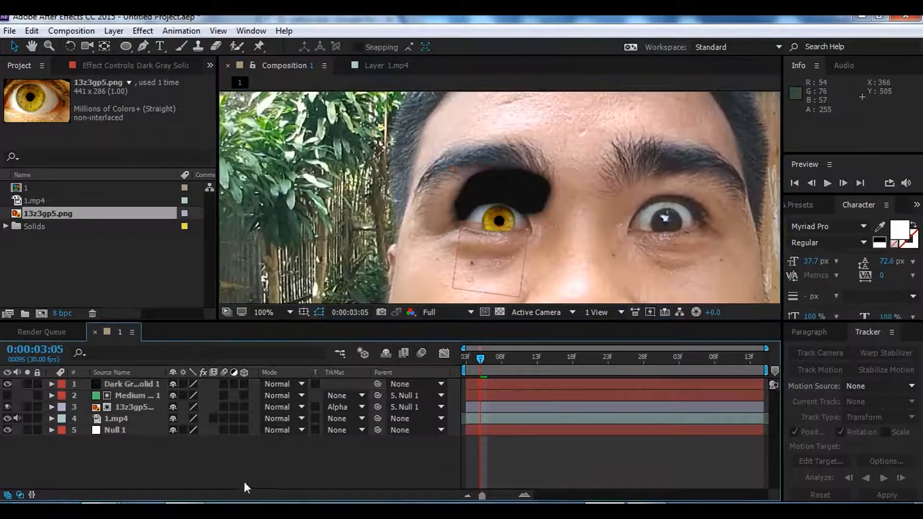
drag(378, 383, 120, 428)
key(period)
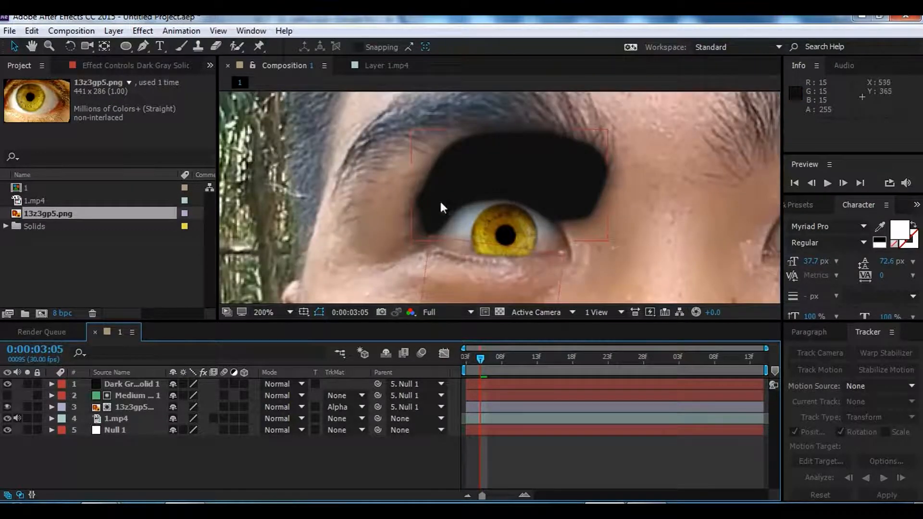
Duplicate the Medium Gray-Turquoise matte solid and move the copy directly above the dark eyelid solid.
click(109, 451)
click(151, 398)
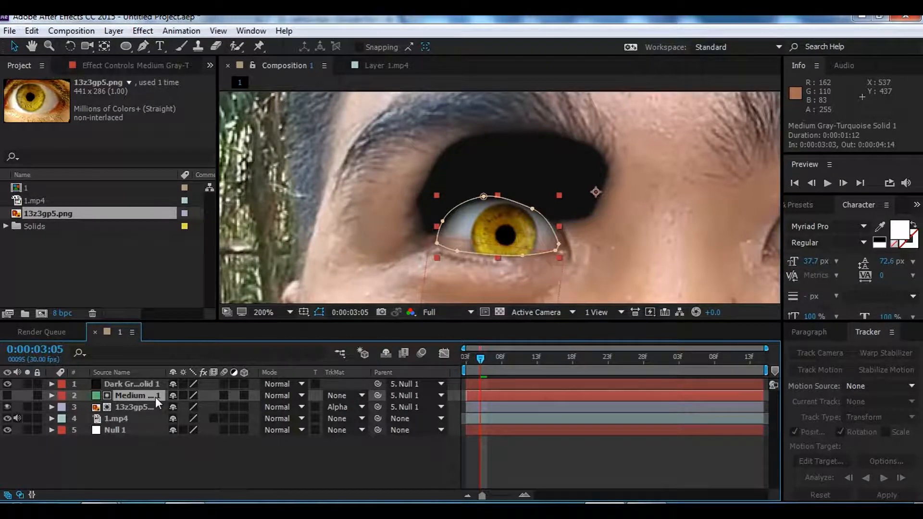
key(ctrl+d)
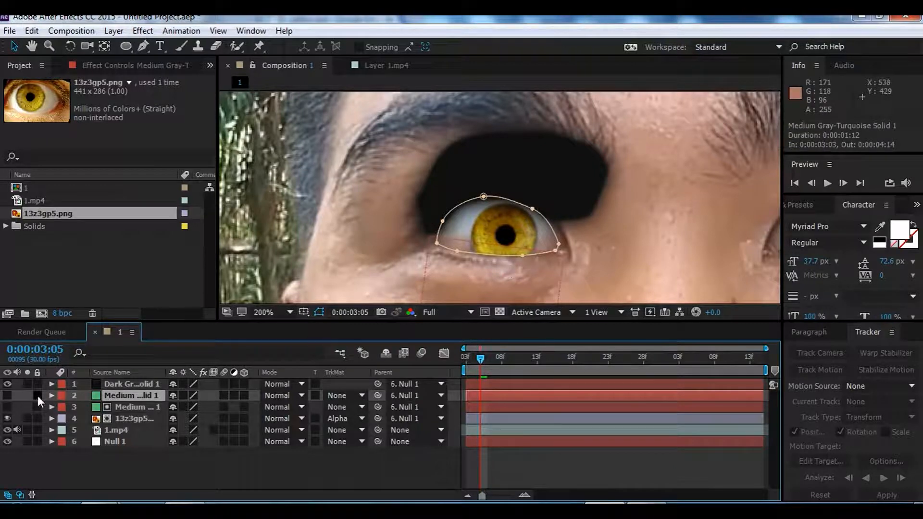
drag(136, 394, 136, 383)
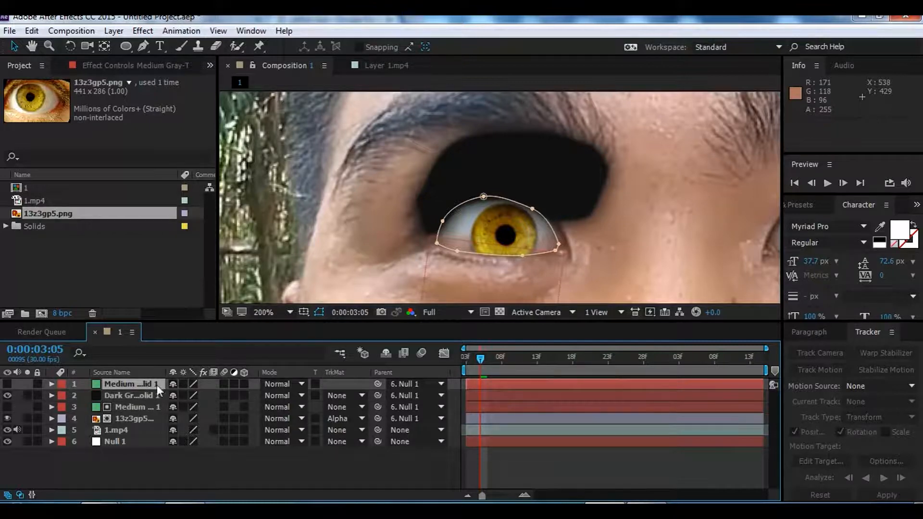
Set the dark solid's track matte to Alpha Matte "Medium Gray-Turquoise Solid 1" and deselect the layers.
click(341, 397)
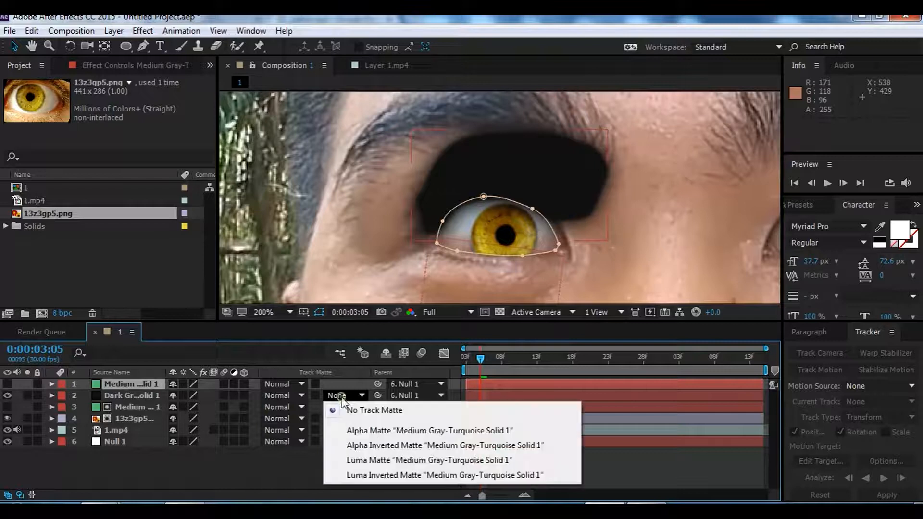
click(436, 431)
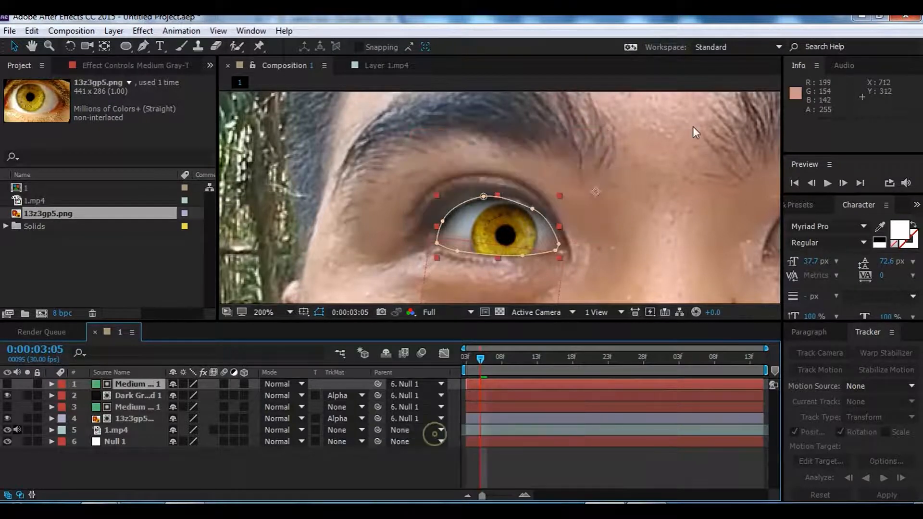
click(363, 479)
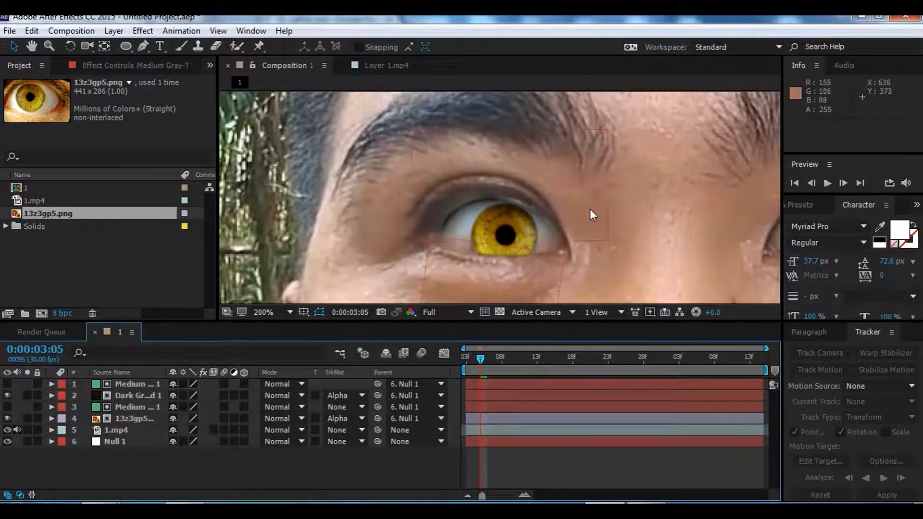
Set the Mask Feather of Mask 1 on the topmost Medium Gray-Turquoise solid to 3 pixels.
click(134, 385)
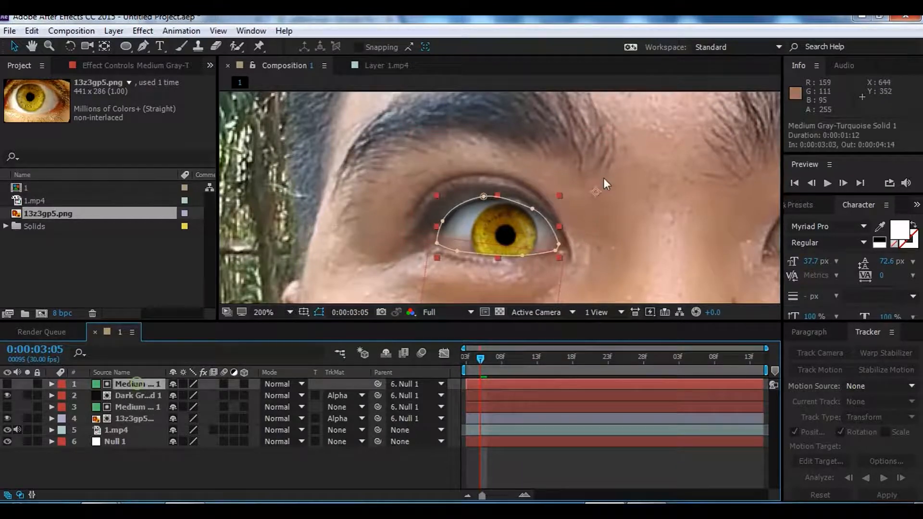
click(52, 385)
click(63, 395)
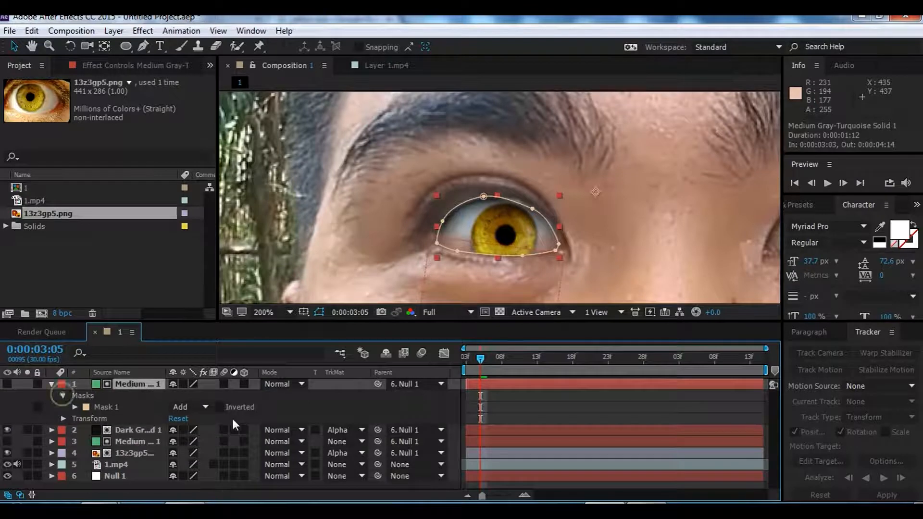
click(74, 406)
drag(199, 434, 203, 429)
click(280, 435)
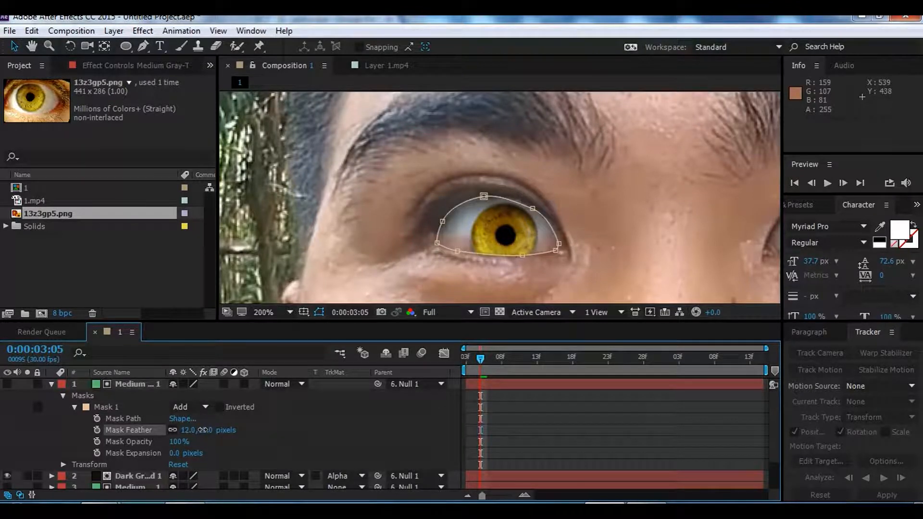
click(284, 443)
click(206, 429)
text(3)
key(Return)
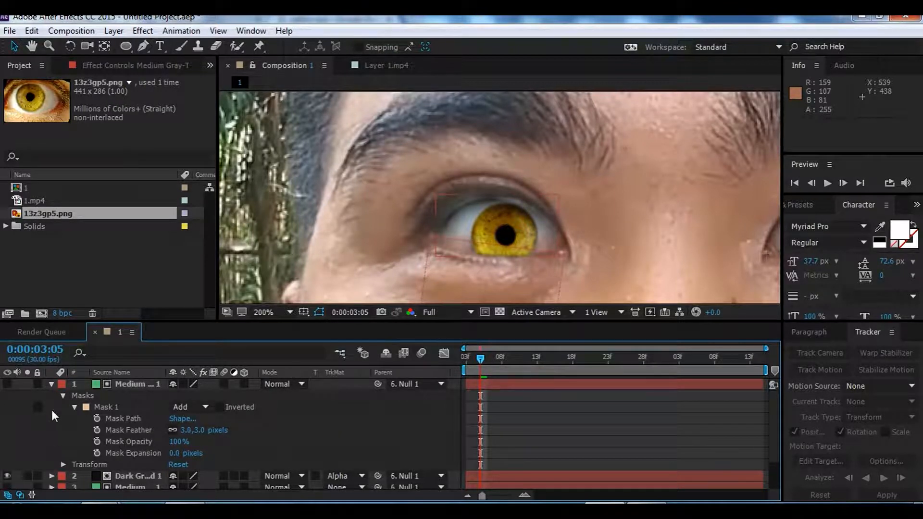
click(50, 384)
Give Mask 2 on the dark eyelid solid a Mask Feather of 14 pixels and a Mask Expansion of 8 pixels.
click(137, 395)
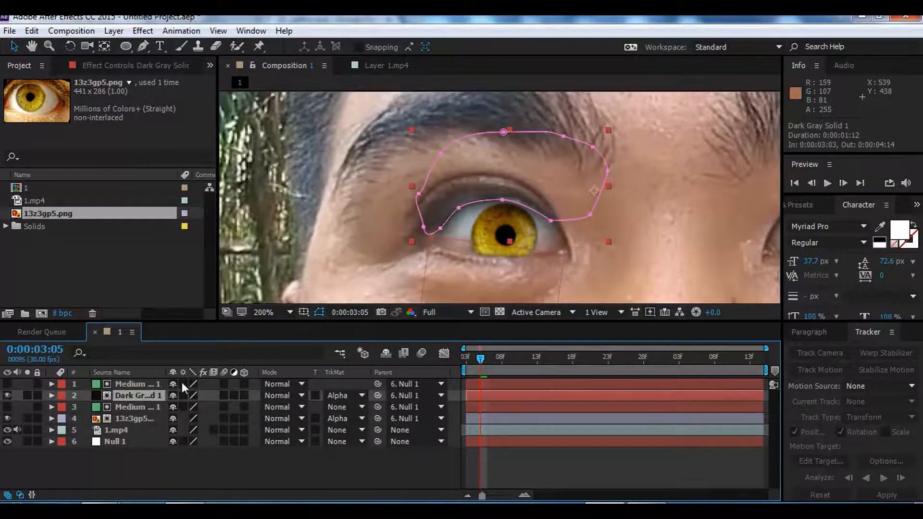
key(m)
key(m)
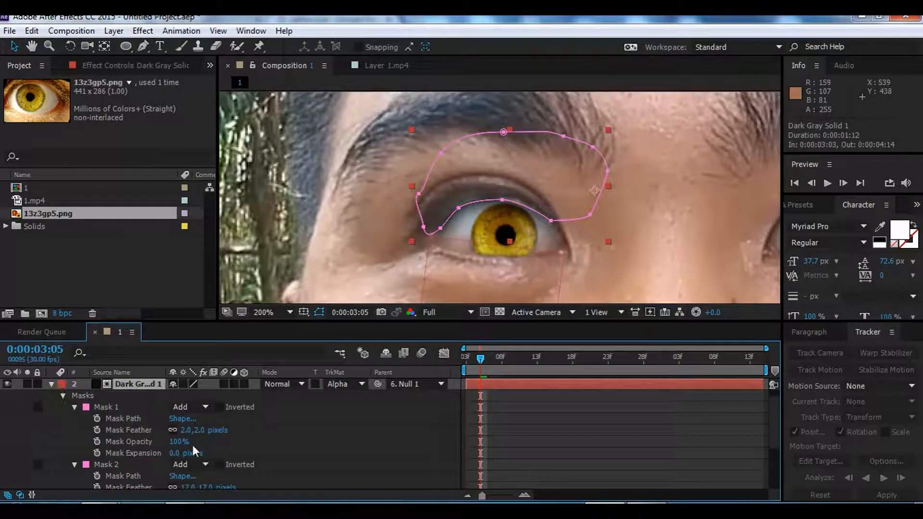
scroll(207, 463, down, 3)
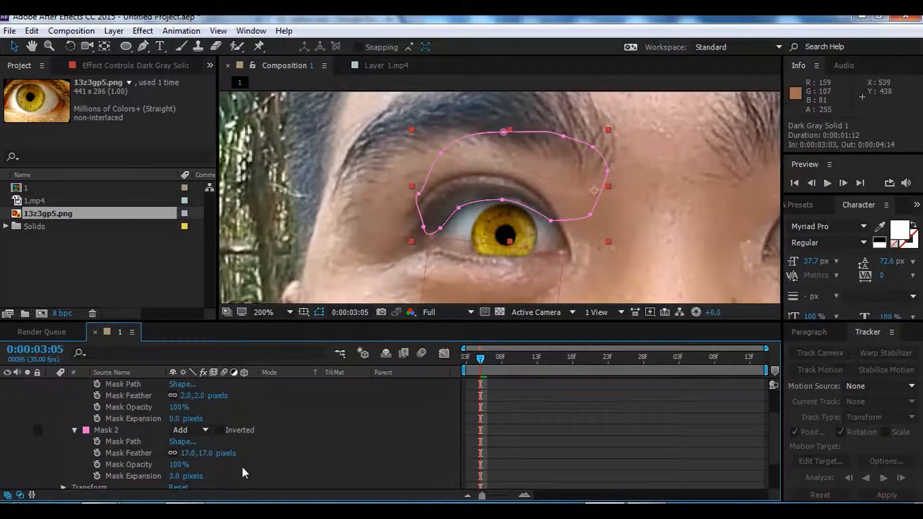
drag(177, 445, 203, 421)
click(308, 419)
click(287, 419)
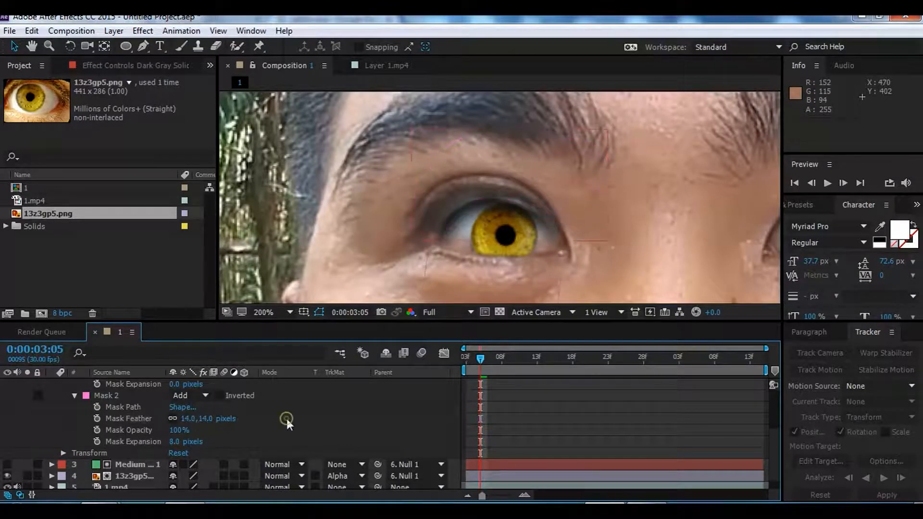
Set the Mask Feather of Mask 1 on the dark eyelid solid to 0 pixels.
scroll(248, 435, up, 2)
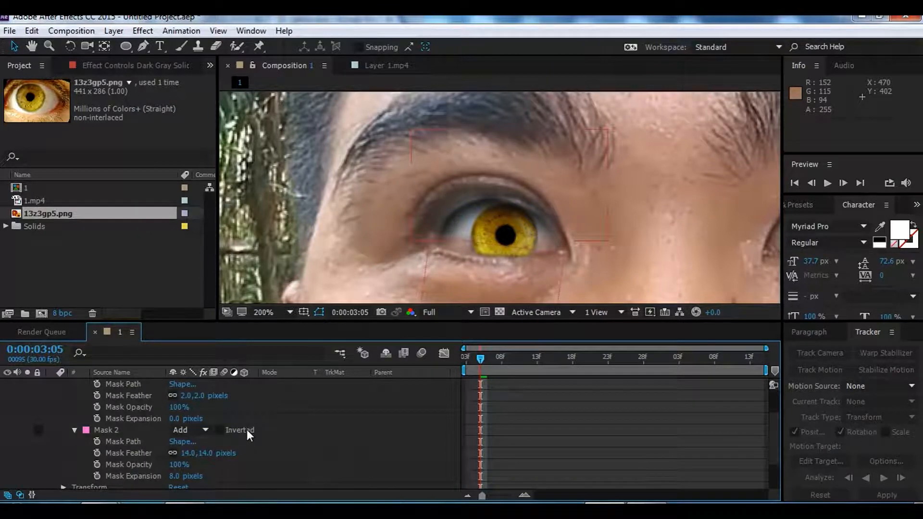
mouse_move(191, 396)
mouse_down()
mouse_move(205, 399)
mouse_move(194, 399)
mouse_up()
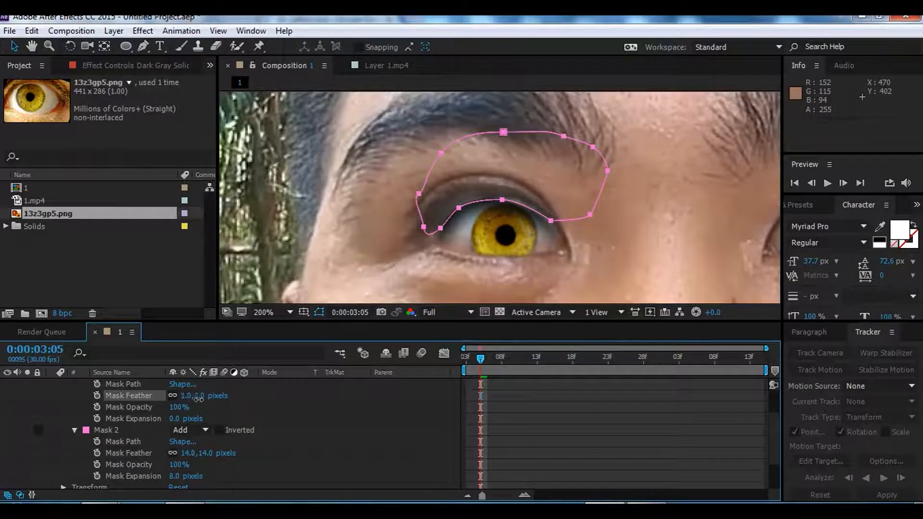
click(334, 410)
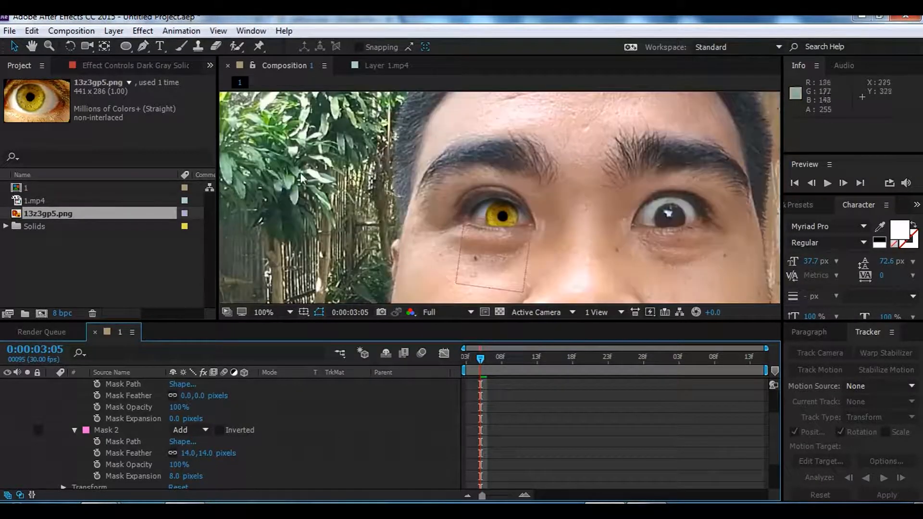
key(comma)
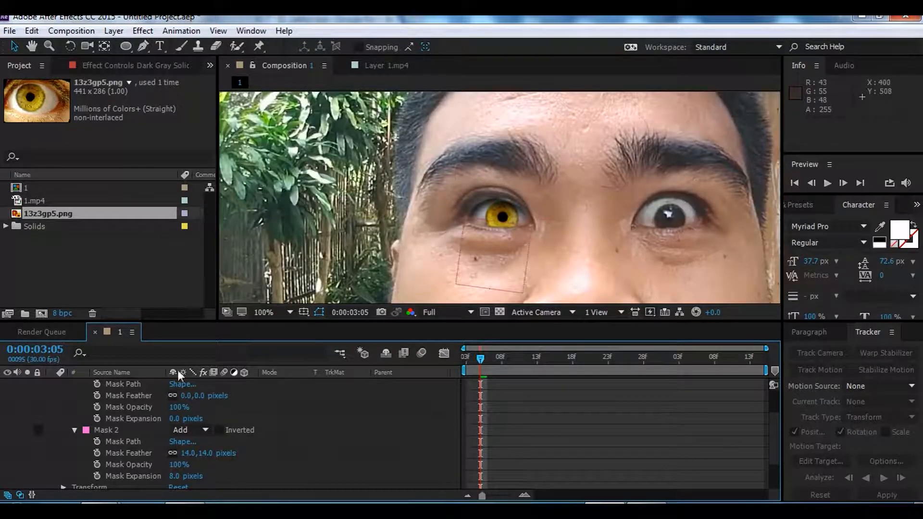
Reduce the dark eyelid solid's Opacity to 32% and collapse its properties.
scroll(70, 430, up, 1)
scroll(102, 419, down, 3)
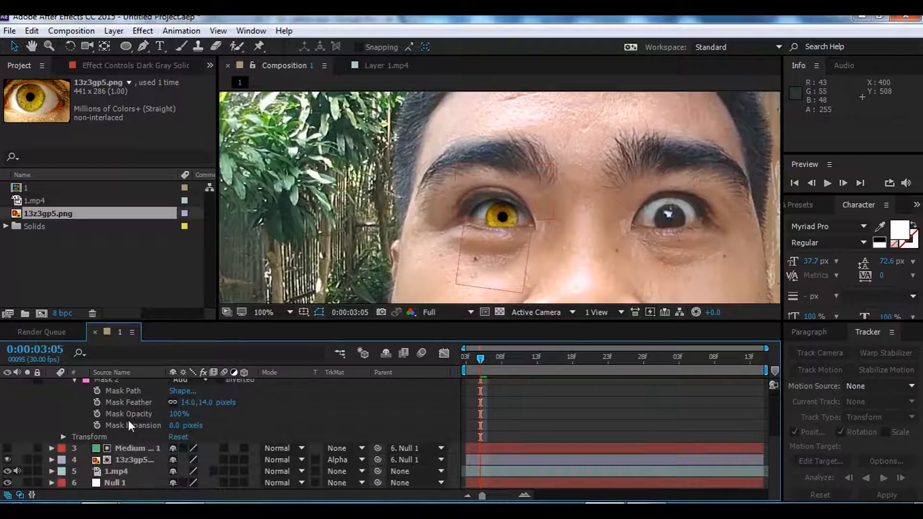
click(63, 437)
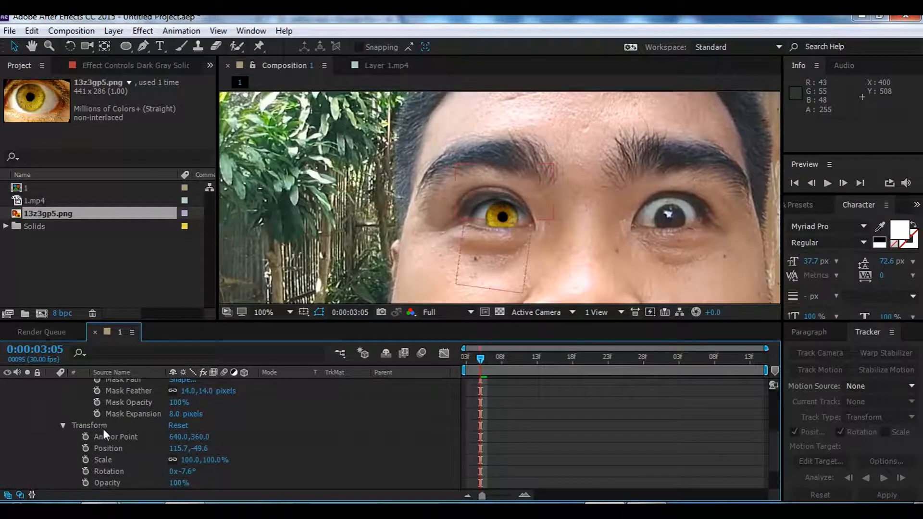
scroll(103, 429, down, 2)
mouse_move(176, 449)
mouse_down()
mouse_move(139, 450)
mouse_move(179, 449)
mouse_move(165, 449)
mouse_up()
click(267, 431)
click(250, 434)
scroll(423, 233, down, 3)
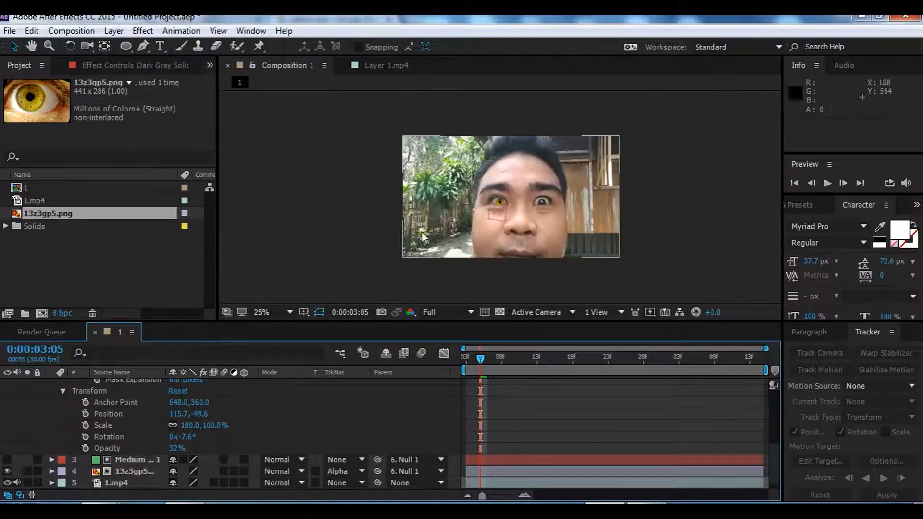
scroll(532, 218, up, 4)
scroll(94, 419, up, 3)
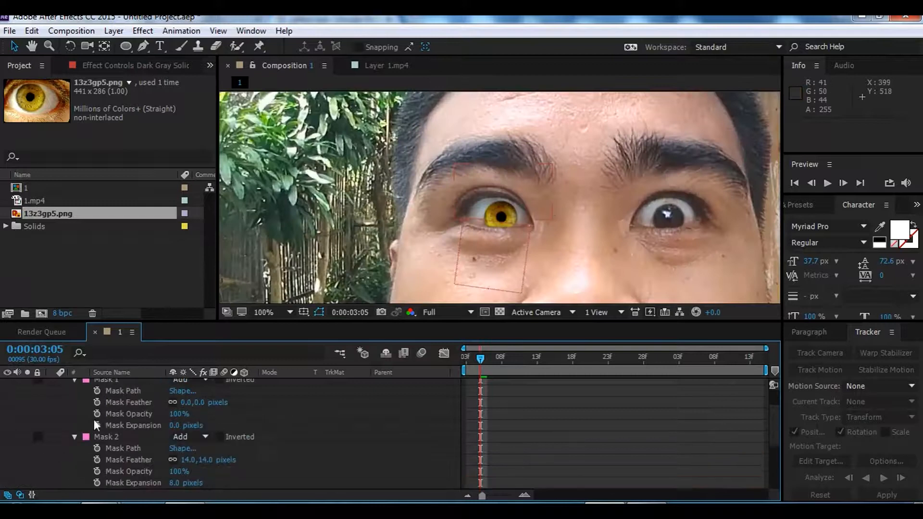
scroll(94, 419, up, 2)
click(52, 395)
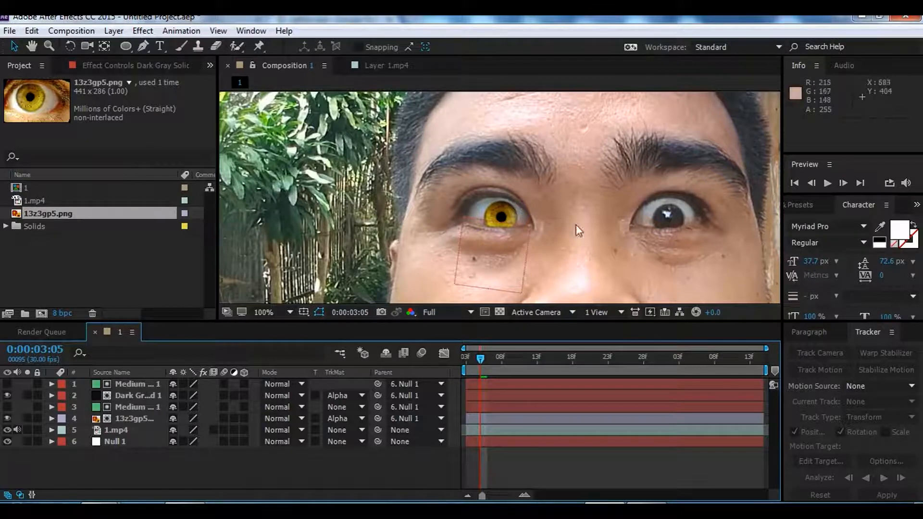
Compare both eyes and set the Mask Expansion of Mask 2 on the dark eyelid solid to 2 pixels.
scroll(327, 201, down, 3)
scroll(546, 211, up, 3)
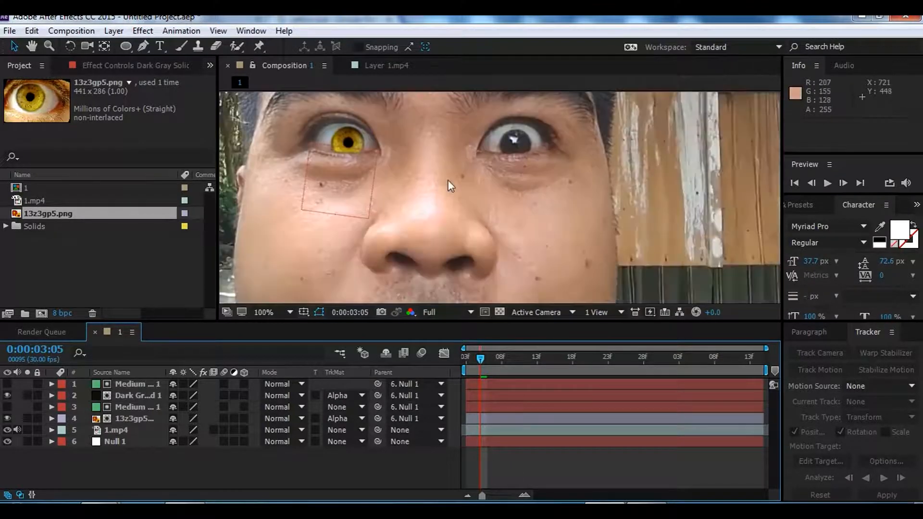
scroll(448, 178, down, 2)
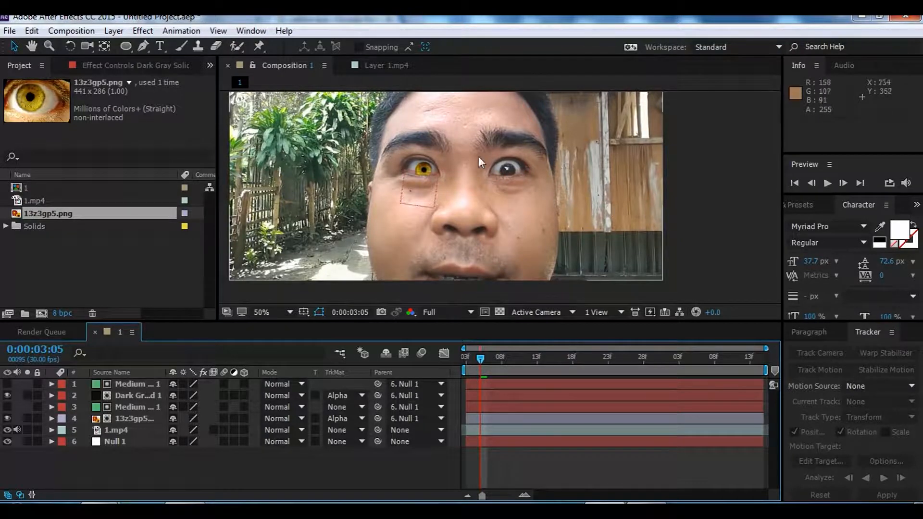
scroll(410, 160, up, 2)
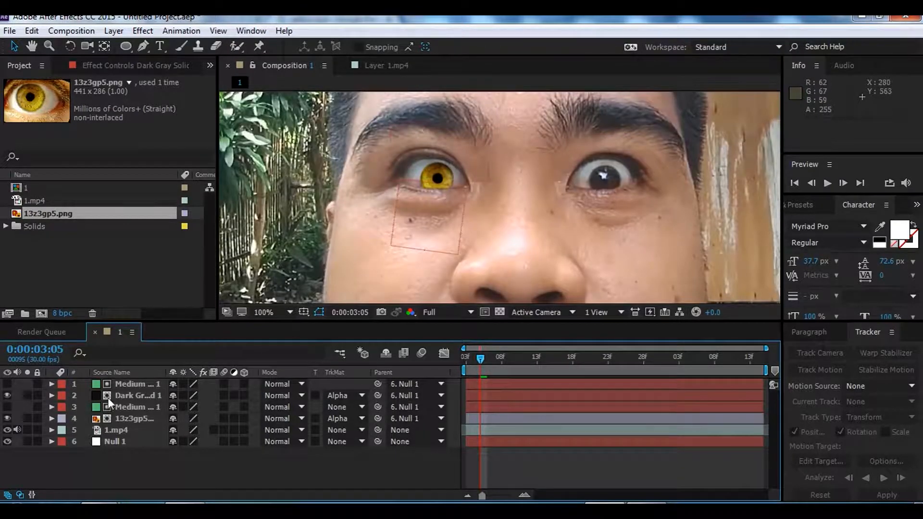
click(140, 395)
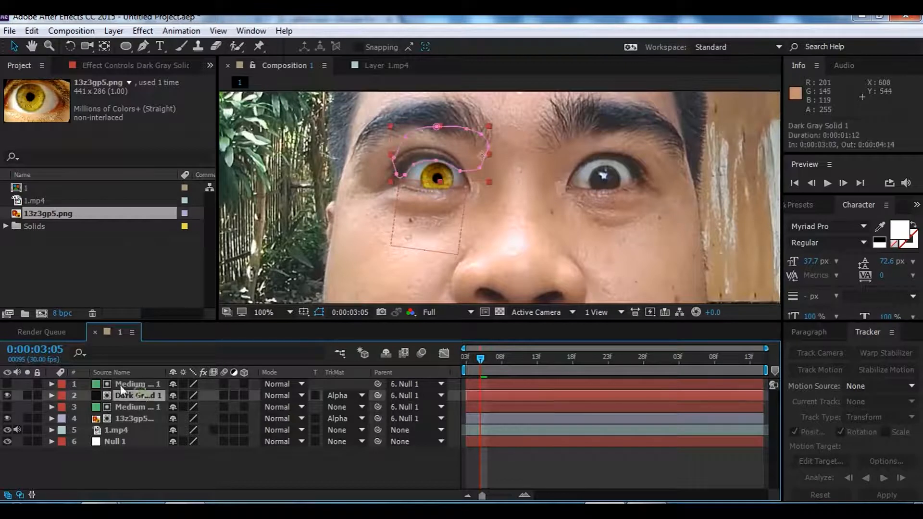
click(52, 395)
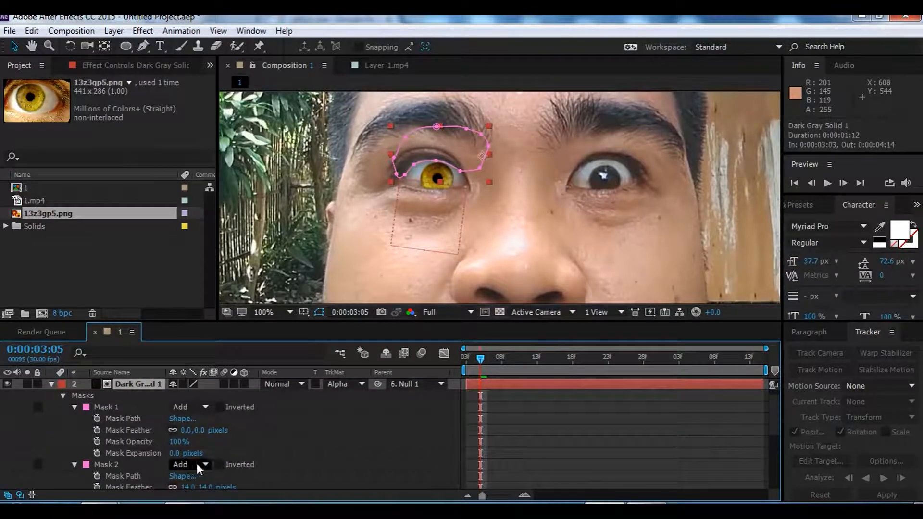
scroll(195, 461, down, 1)
click(174, 476)
drag(174, 476, 175, 476)
click(259, 478)
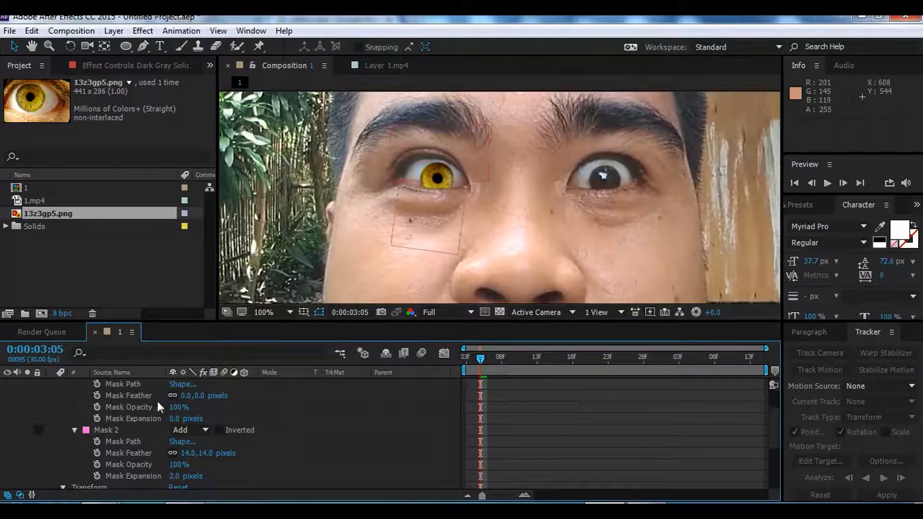
scroll(104, 394, up, 1)
click(52, 384)
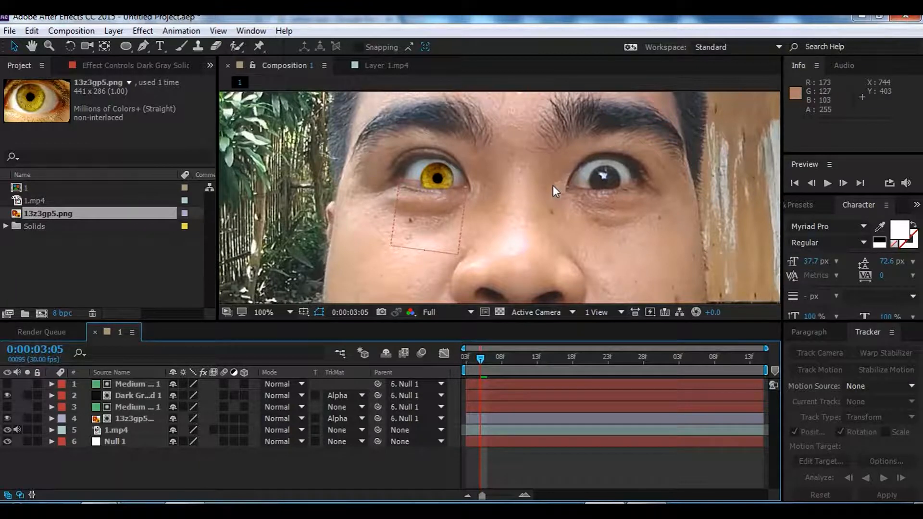
scroll(625, 184, up, 2)
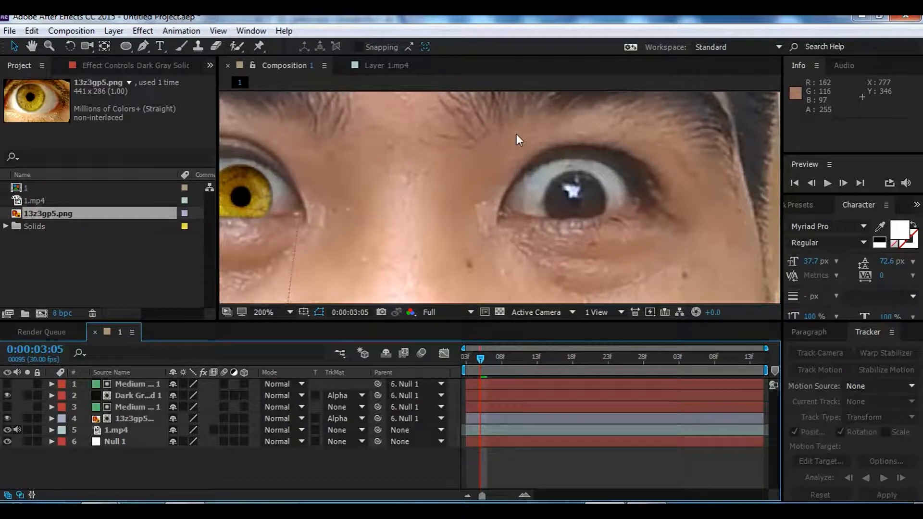
Create a new 1280 x 720 px solid with the colour white (FFFFFF).
scroll(457, 175, down, 2)
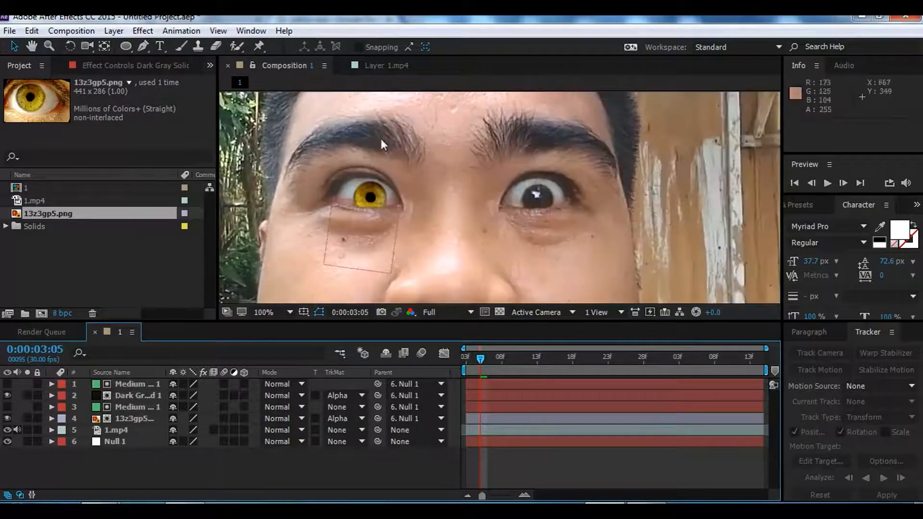
click(113, 31)
mouse_move(154, 25)
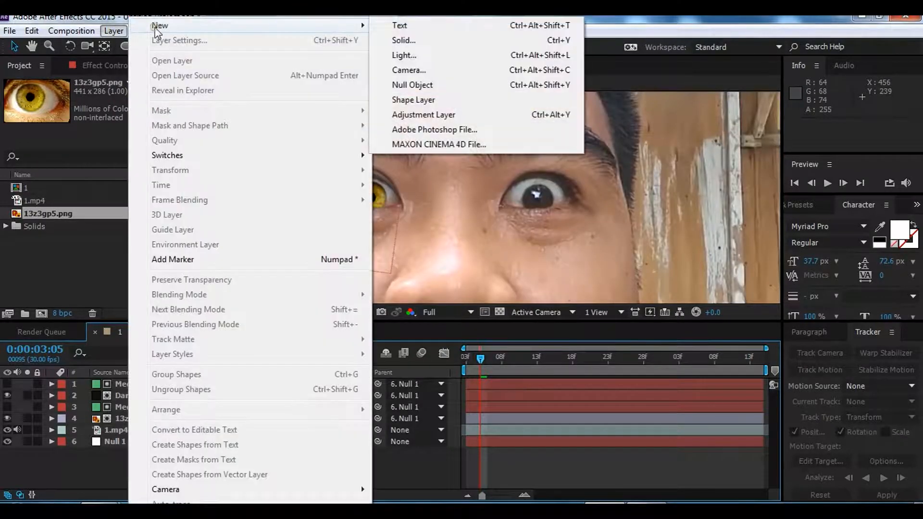
click(471, 39)
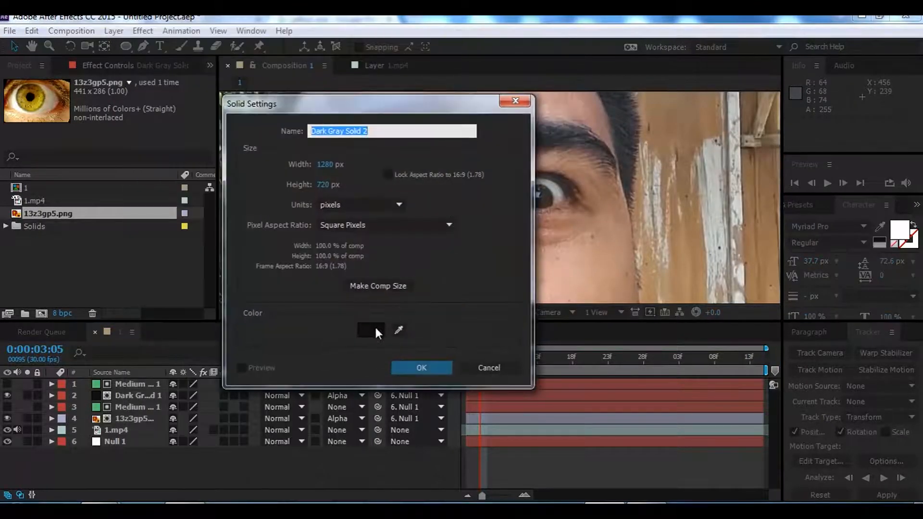
click(371, 330)
click(301, 177)
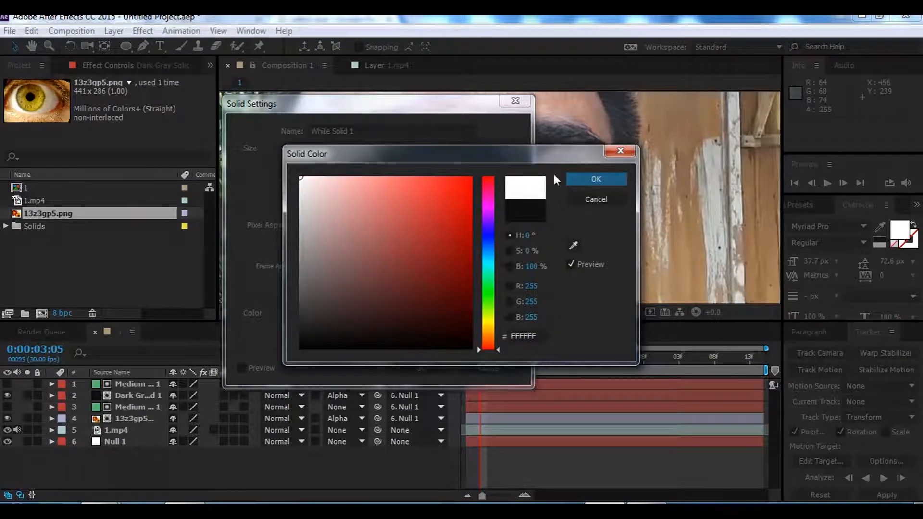
click(608, 180)
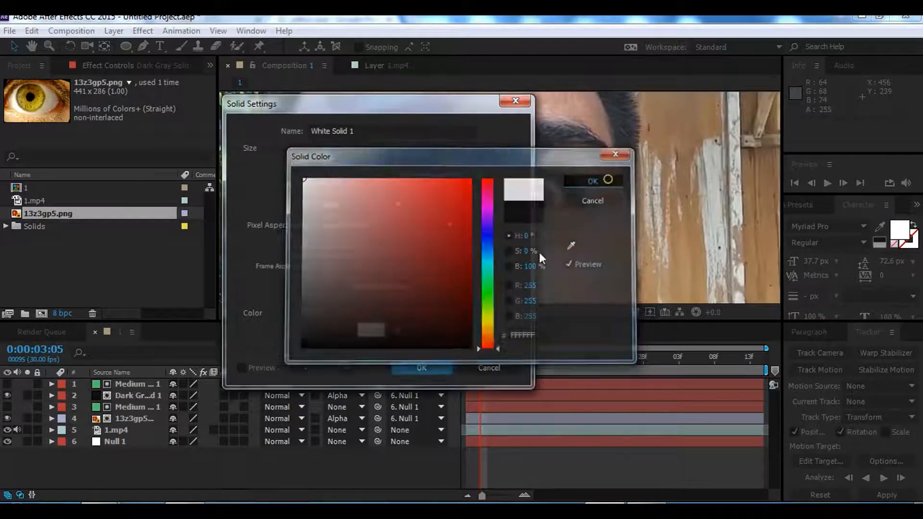
click(442, 368)
scroll(511, 226, down, 4)
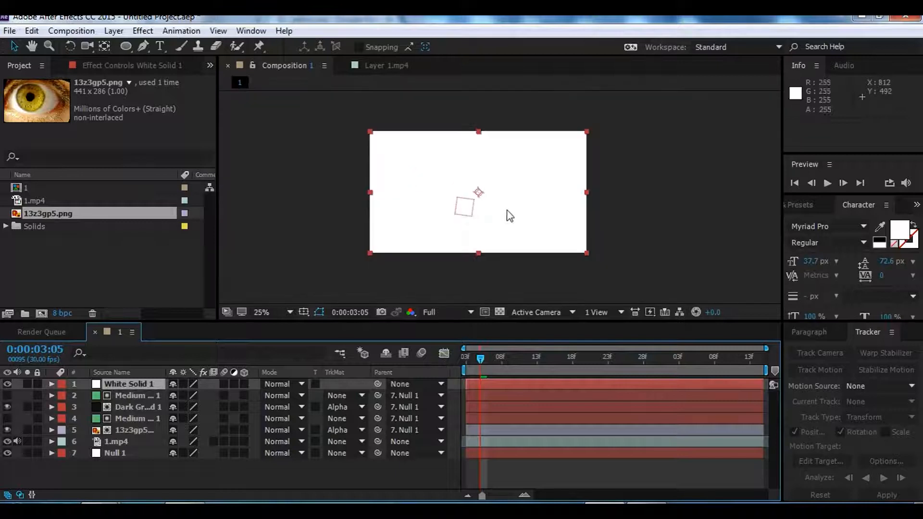
Trace a closed Pen mask on the white solid around the bright glint in the dark eye, keeping the solid hidden only while tracing.
click(7, 384)
scroll(521, 183, up, 4)
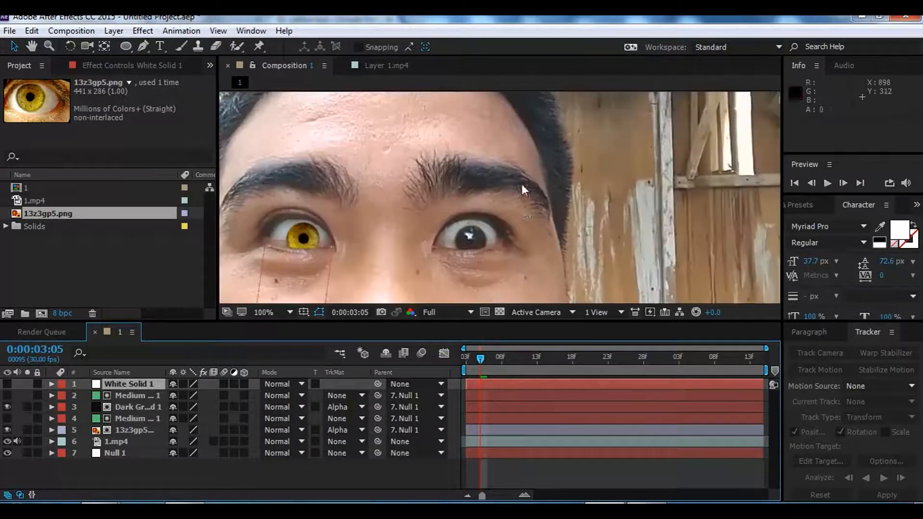
scroll(473, 242, up, 4)
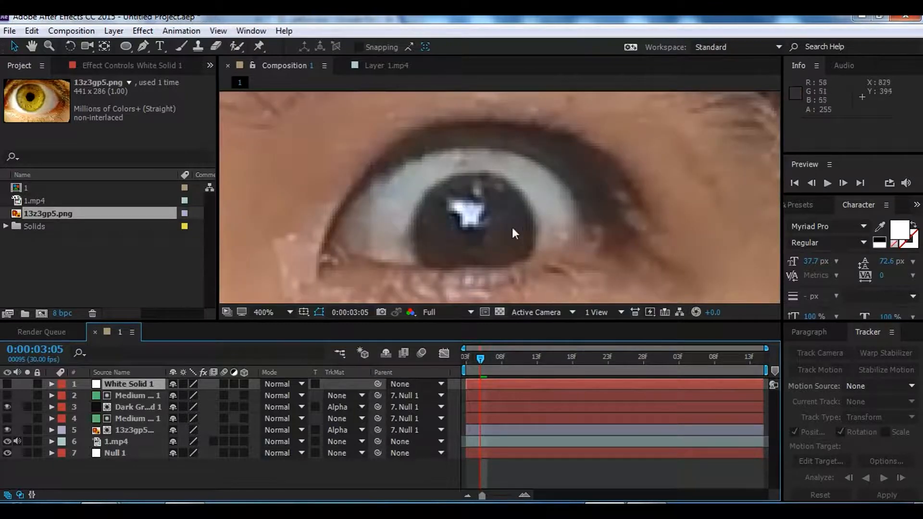
scroll(514, 226, down, 5)
scroll(521, 221, up, 8)
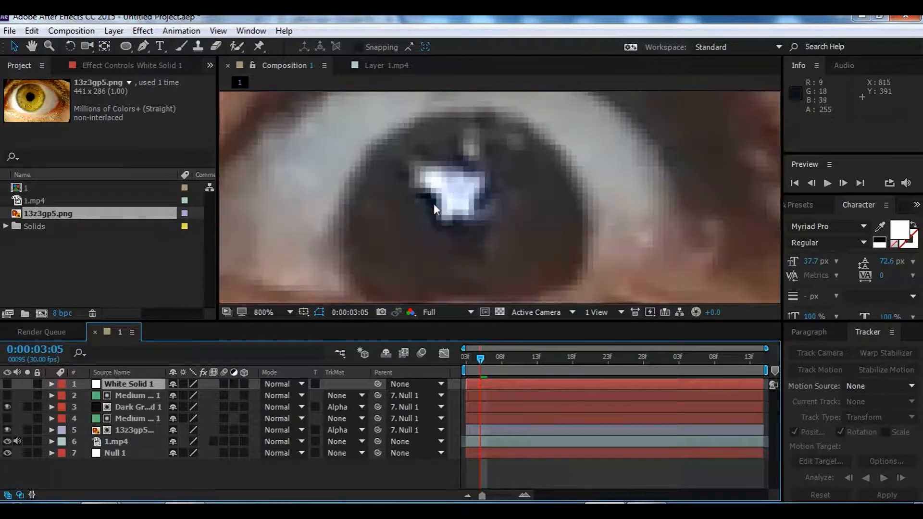
click(143, 46)
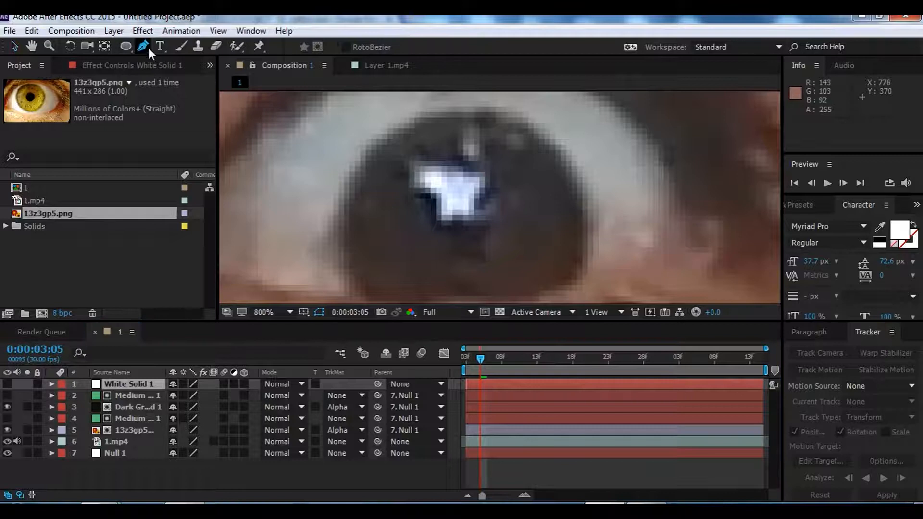
click(476, 215)
click(473, 202)
click(484, 187)
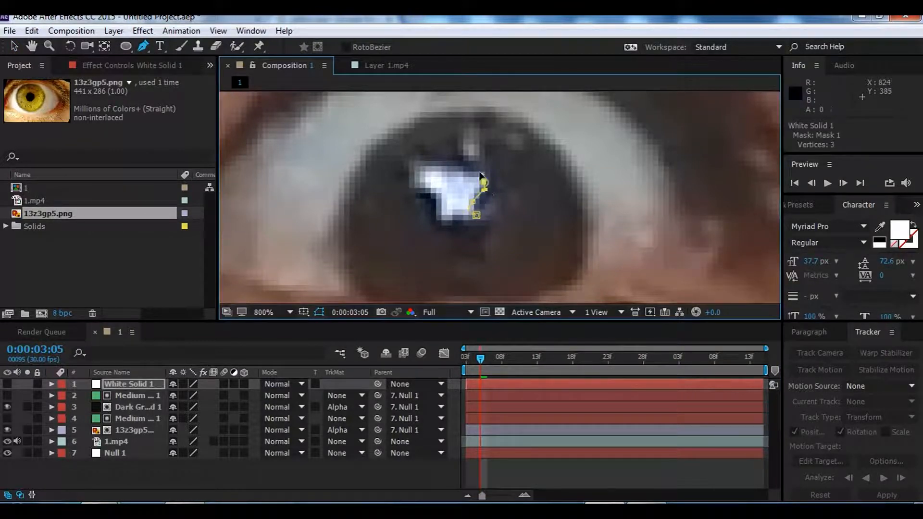
click(438, 165)
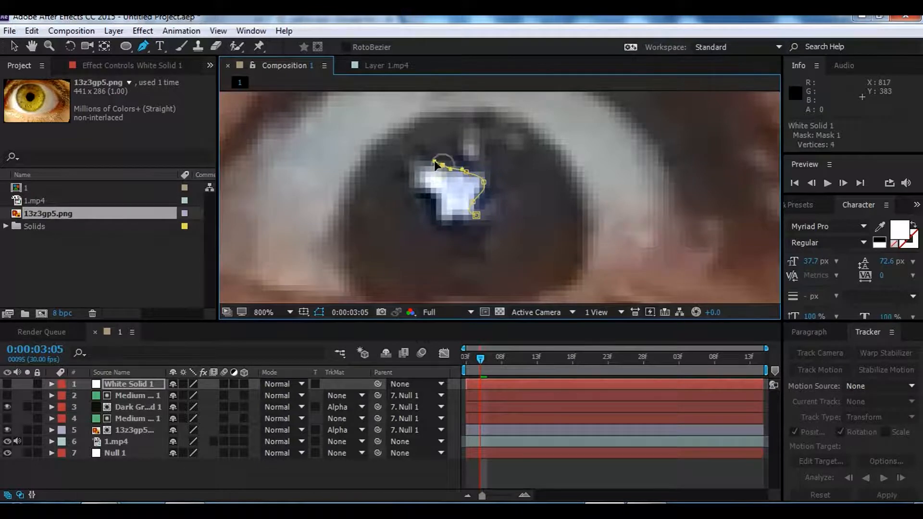
click(415, 164)
drag(415, 186, 469, 215)
click(452, 218)
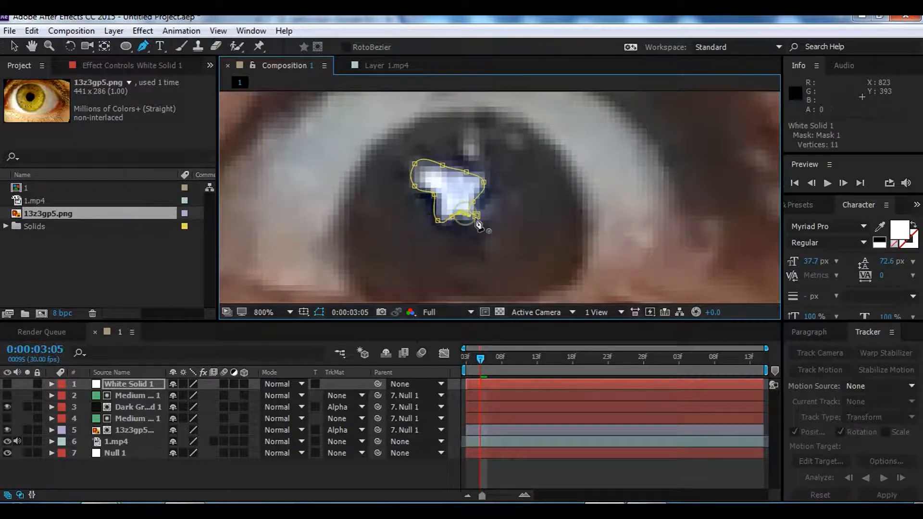
click(476, 217)
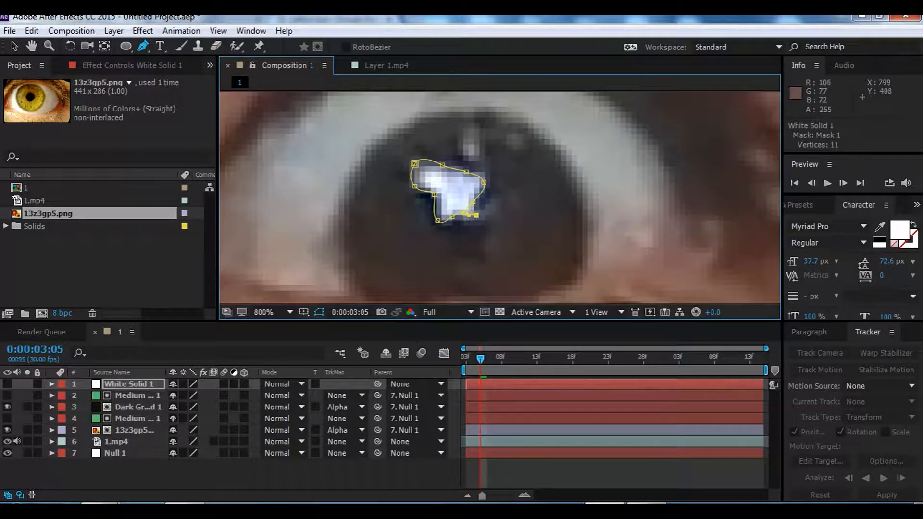
click(8, 384)
click(14, 46)
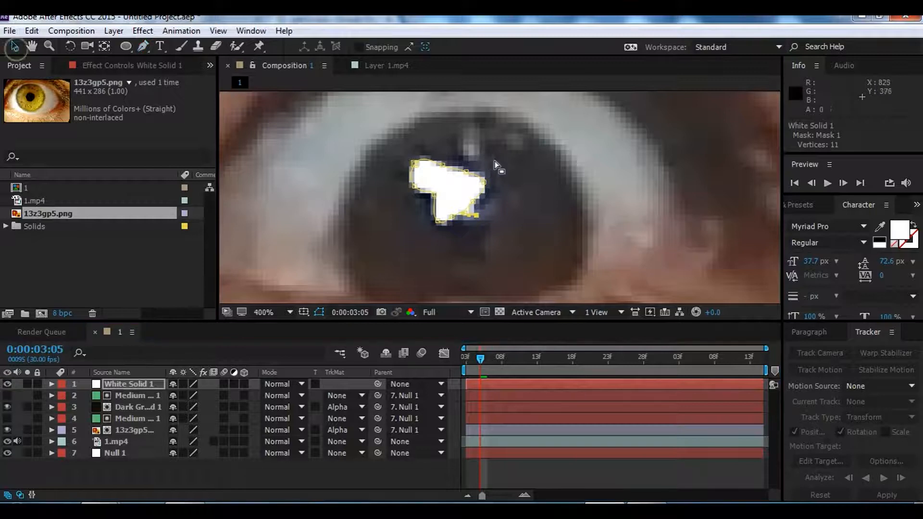
Move the masked white glint from the dark eye onto the upper outer edge of the yellow iris.
key(comma)
key(comma)
click(394, 472)
click(499, 385)
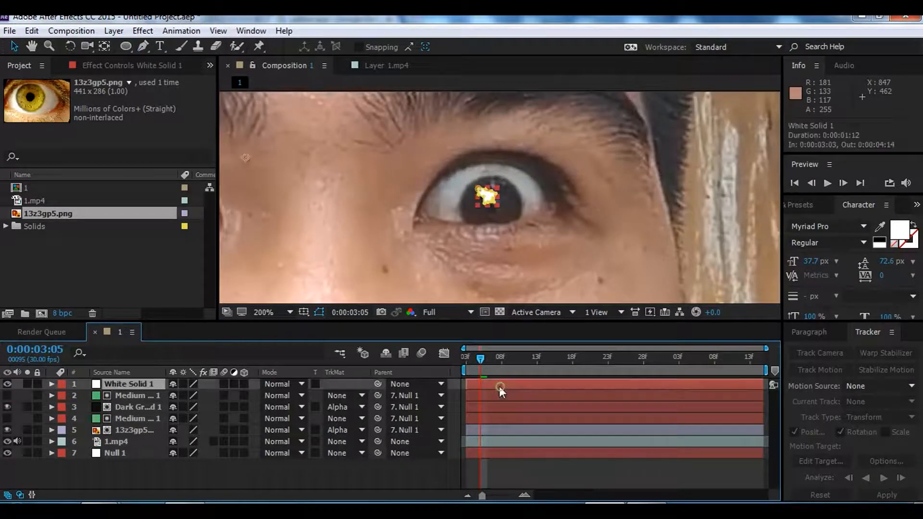
drag(490, 198, 318, 197)
key(ctrl+z)
key(period)
scroll(490, 216, down, 3)
scroll(342, 217, up, 2)
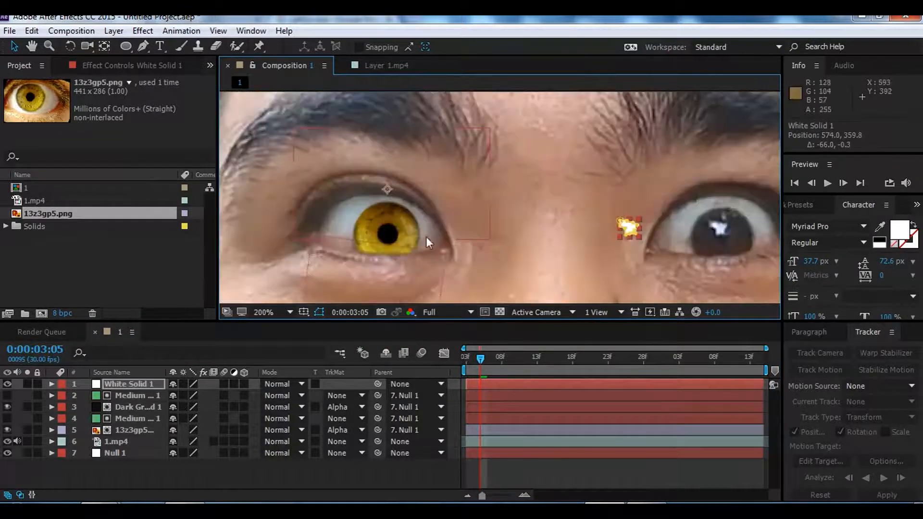
drag(631, 227, 537, 221)
key(ctrl+z)
scroll(627, 235, up, 2)
drag(629, 226, 293, 224)
scroll(393, 221, down, 1)
scroll(323, 208, up, 1)
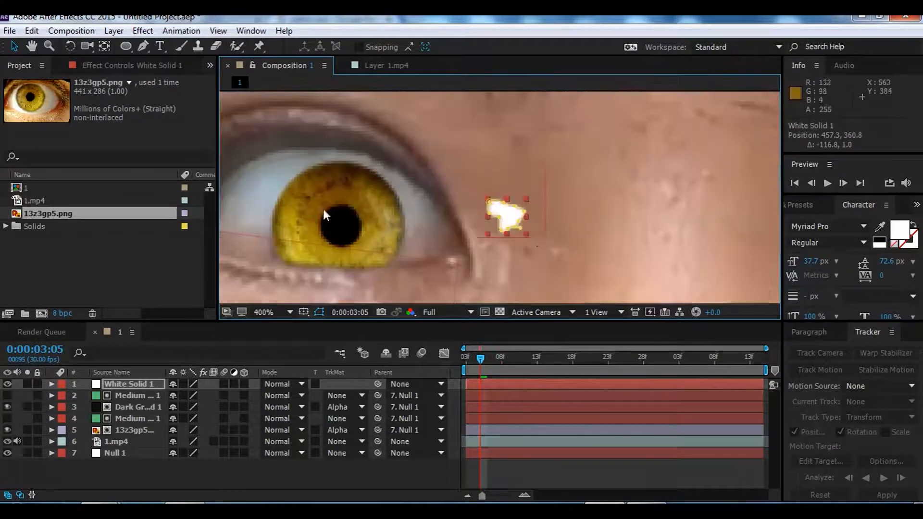
drag(512, 223, 290, 208)
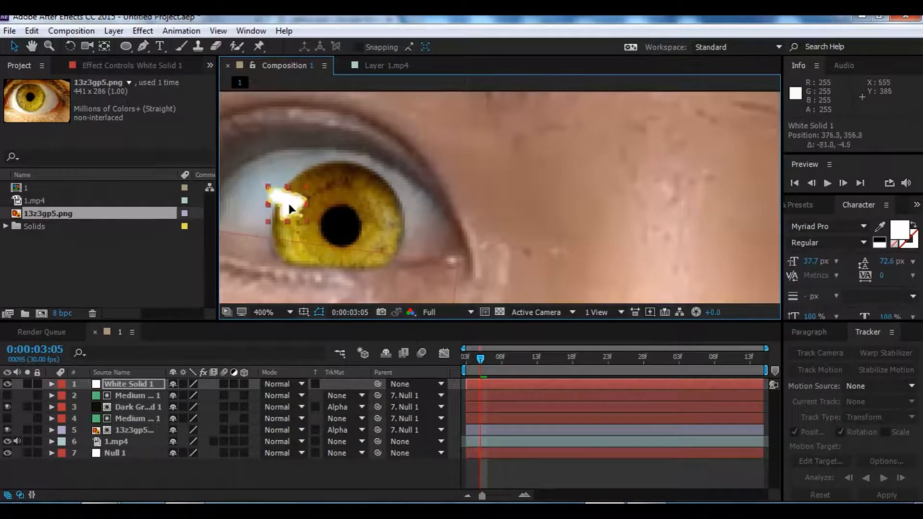
click(326, 474)
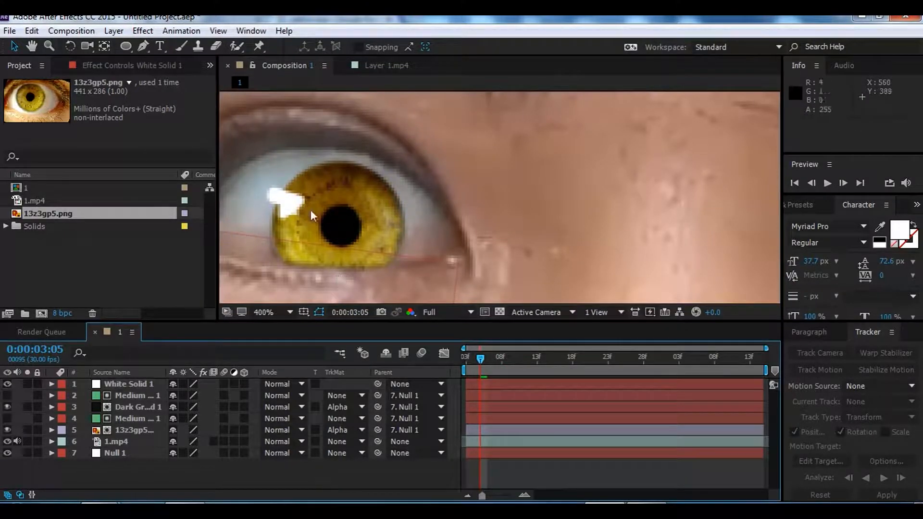
Go to 0:00:03:03 and set the Mask Feather of the white solid's Mask 1 to 5 pixels.
click(285, 204)
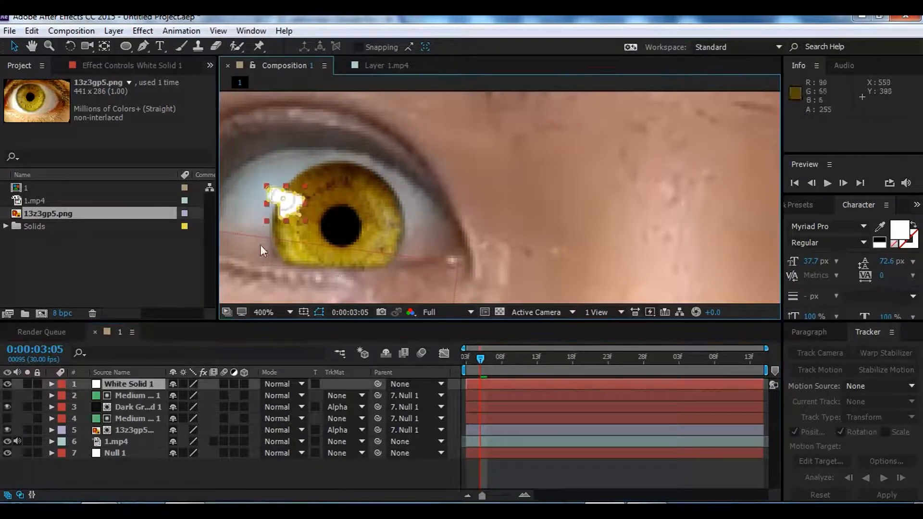
click(51, 384)
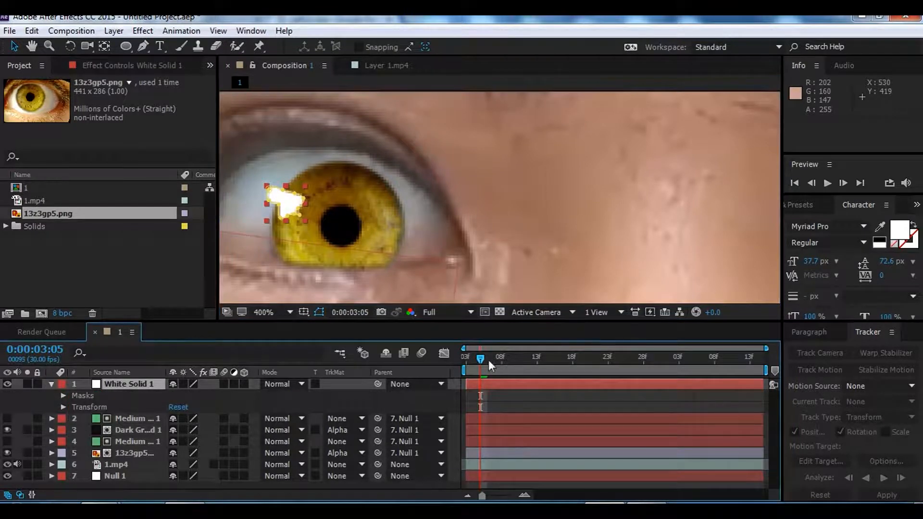
drag(489, 359, 466, 359)
click(63, 396)
click(72, 408)
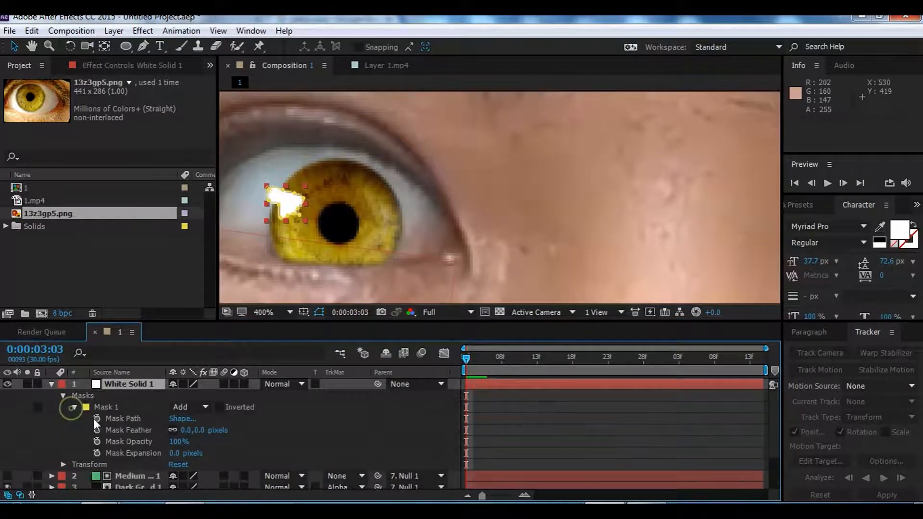
click(174, 453)
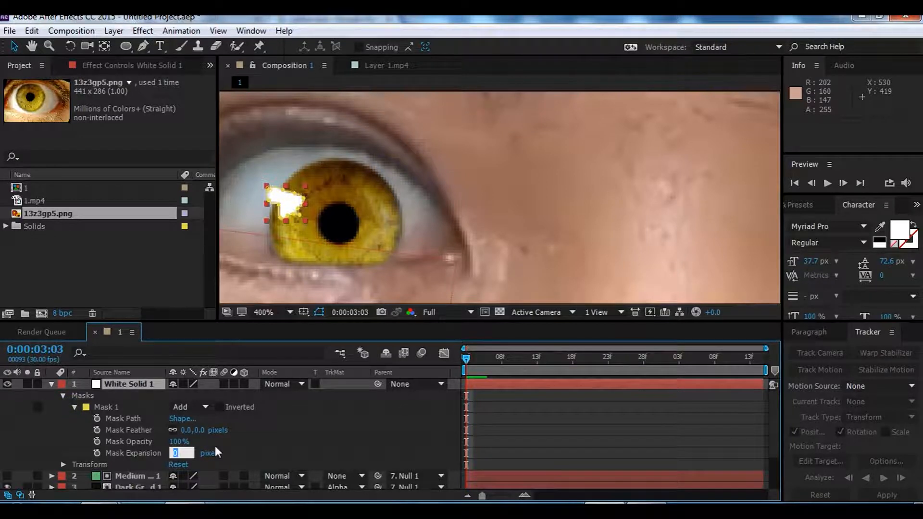
click(201, 430)
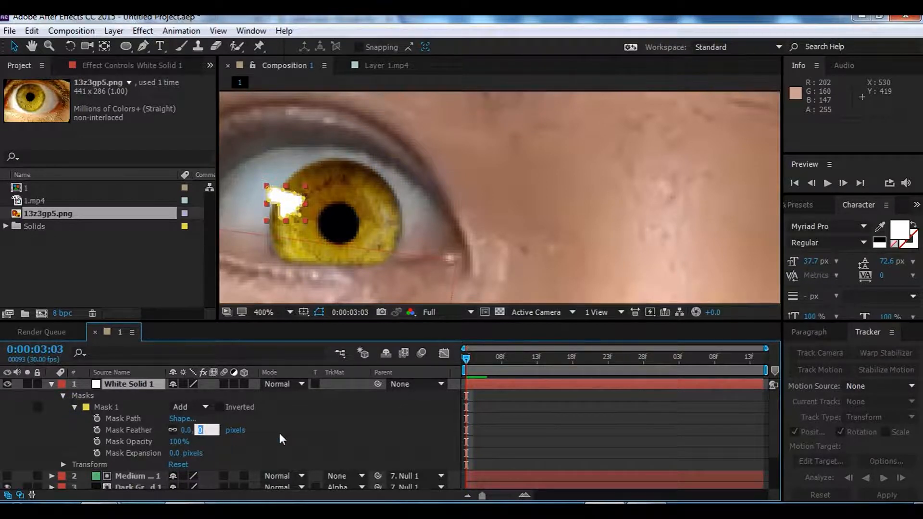
text(5)
key(Return)
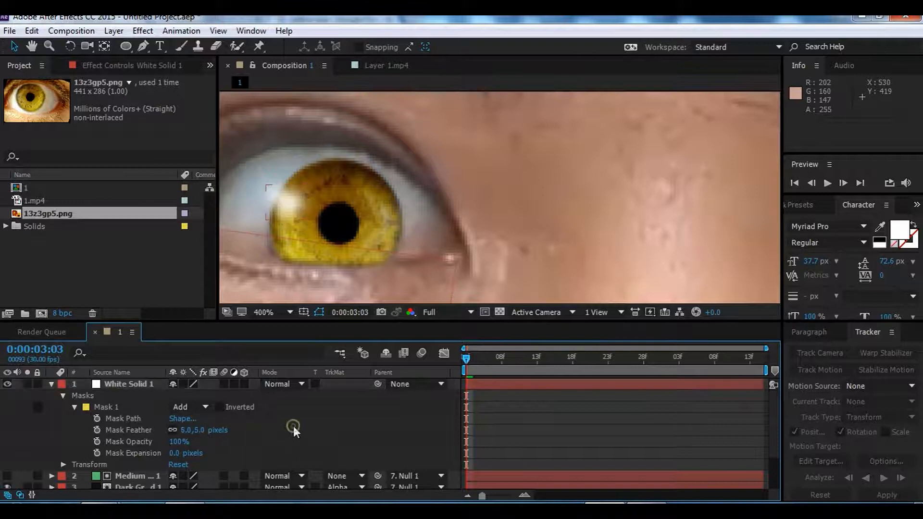
Reduce the Mask Feather of the white solid's Mask 1 to 2 pixels.
click(203, 430)
text(2)
key(Return)
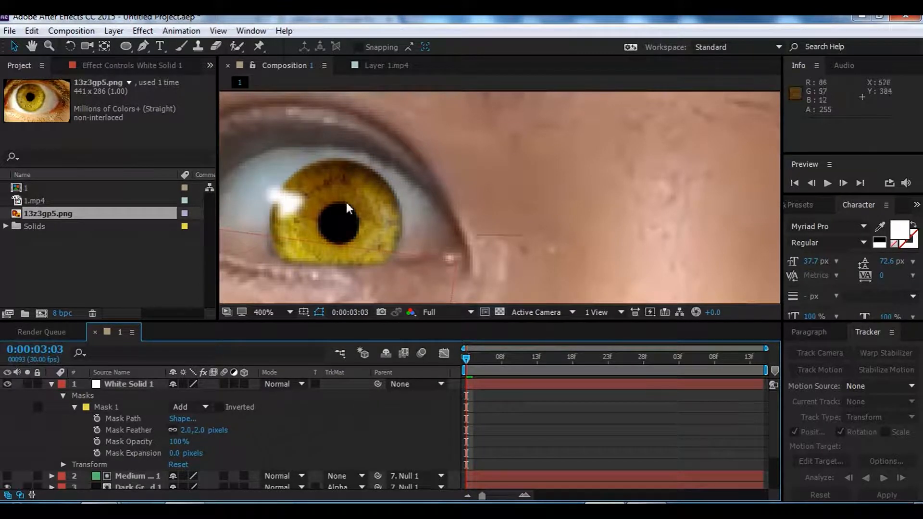
scroll(347, 204, down, 2)
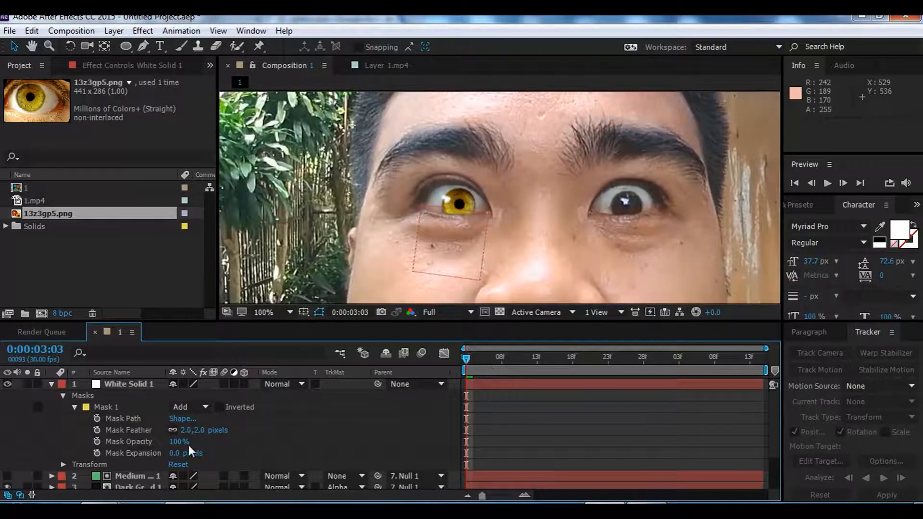
Try an Opacity of 90% on the white solid, settle on 95% and collapse its properties.
click(62, 464)
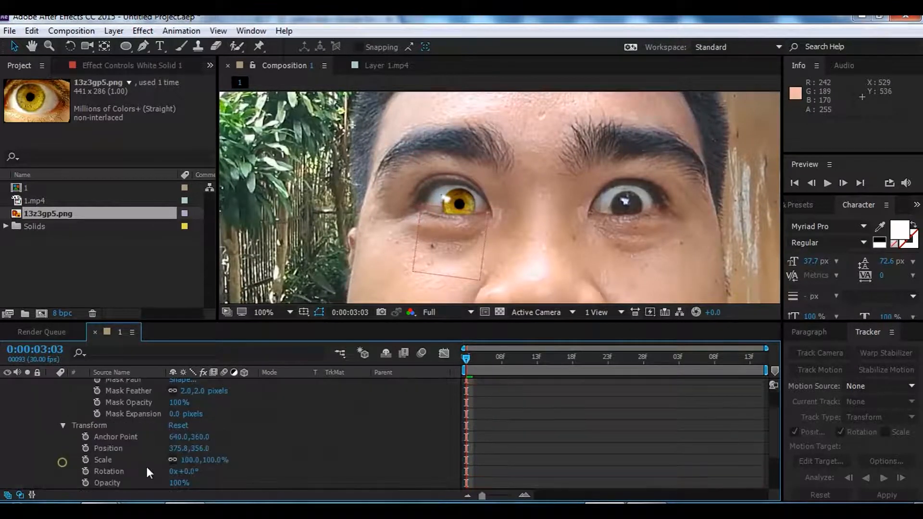
click(179, 483)
text(90)
key(Return)
drag(468, 361, 462, 358)
click(173, 483)
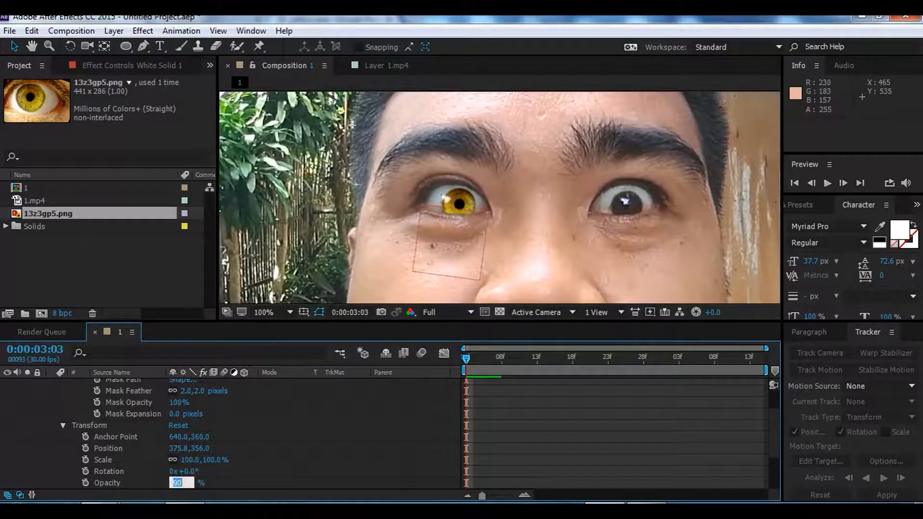
text(95)
key(Return)
scroll(17, 402, up, 2)
click(50, 384)
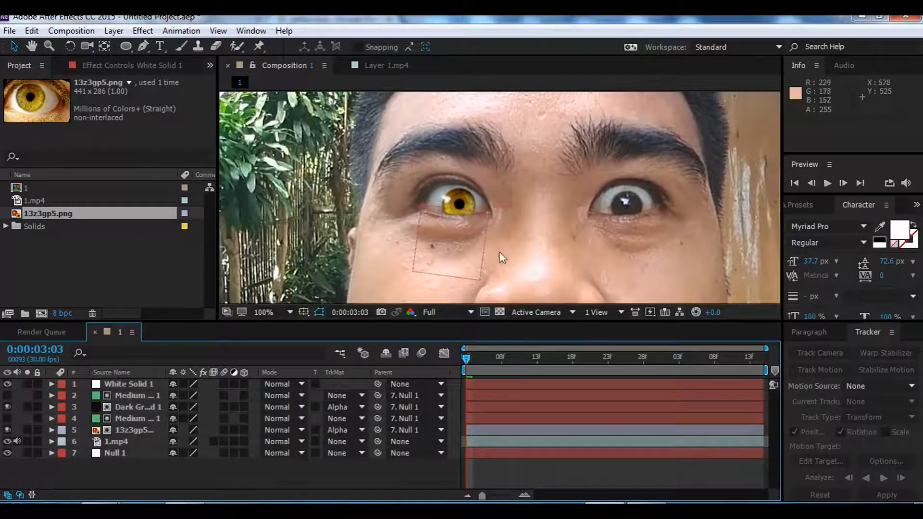
Parent the white glint solid to the tracking layer Null 1 and deselect it.
click(451, 207)
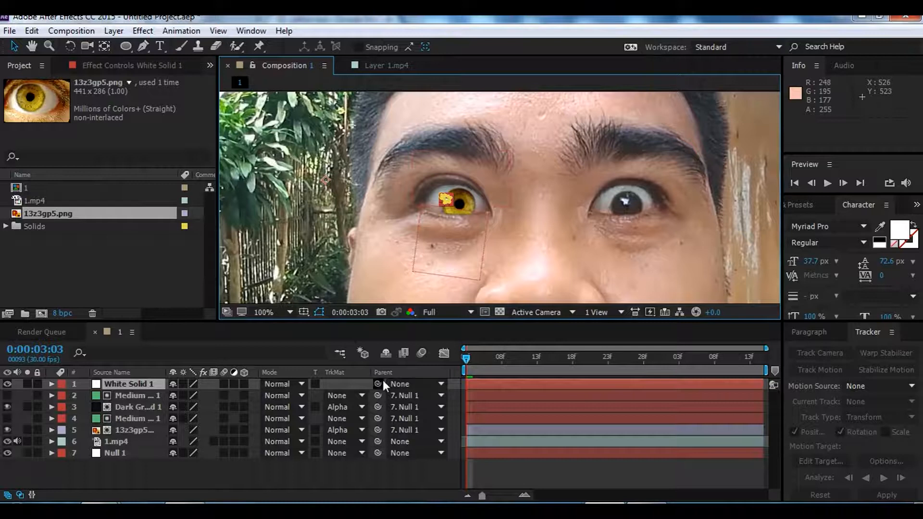
drag(377, 383, 110, 457)
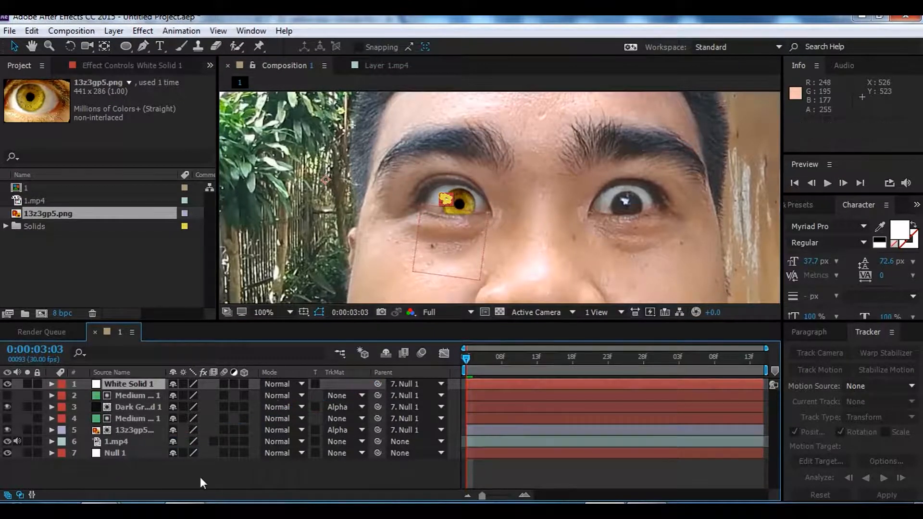
click(200, 477)
Play a preview of the composition from 0:00:03:03 to check the tracked eye and glint.
scroll(505, 229, down, 4)
scroll(491, 211, up, 4)
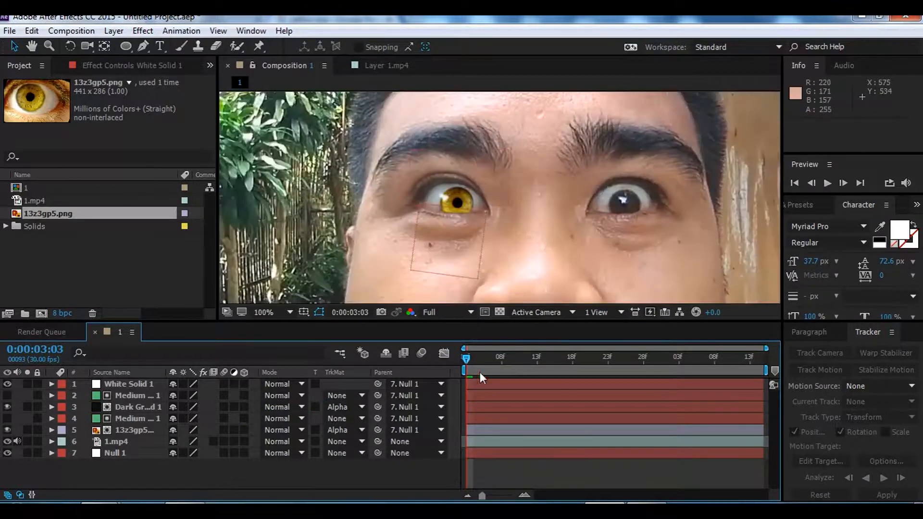
key(space)
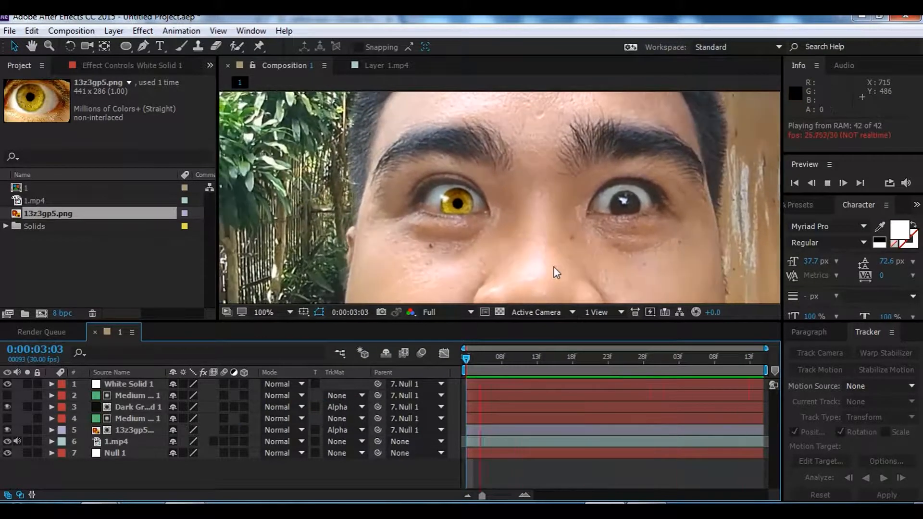
At 0:00:03:21, scale the White Solid 1 glint layer to 105%.
scroll(468, 225, down, 1)
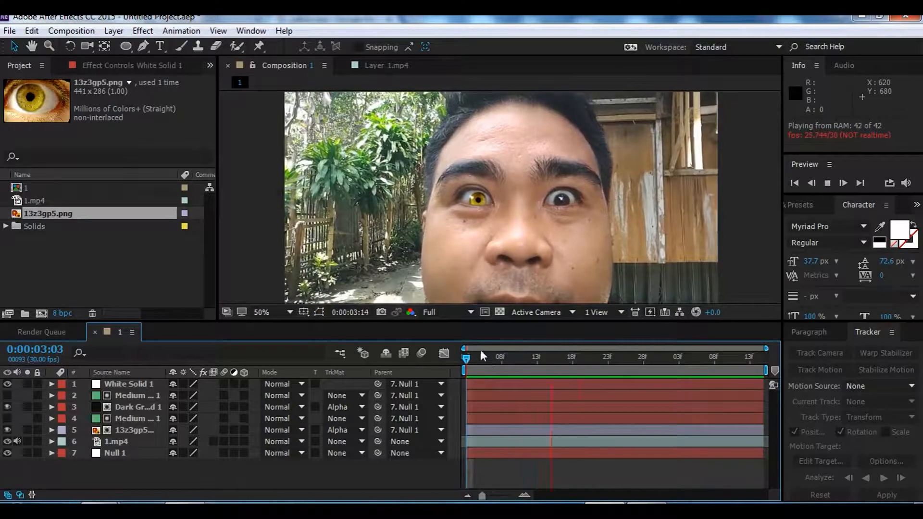
click(558, 373)
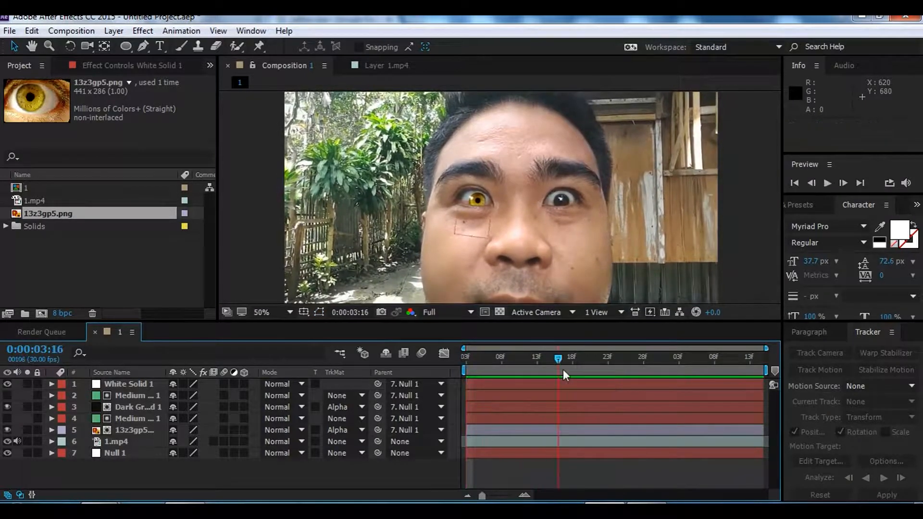
drag(564, 370, 594, 369)
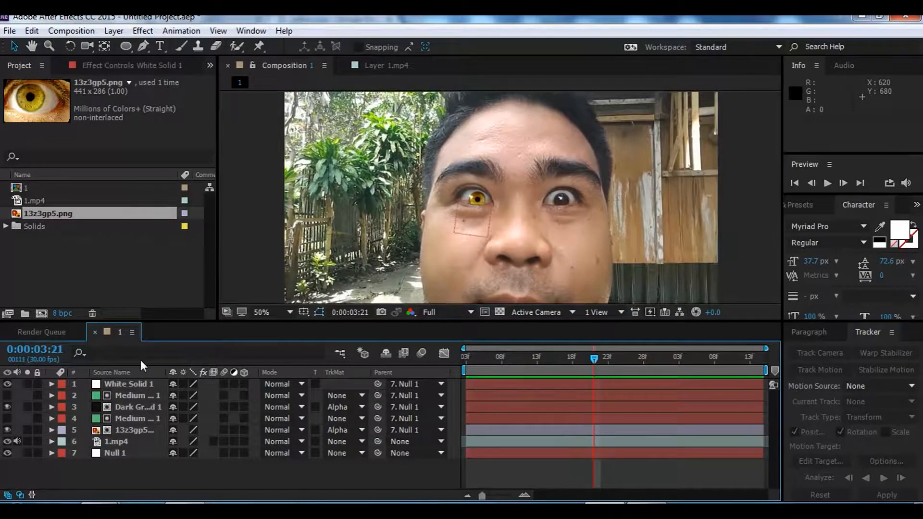
click(112, 383)
click(47, 386)
click(51, 384)
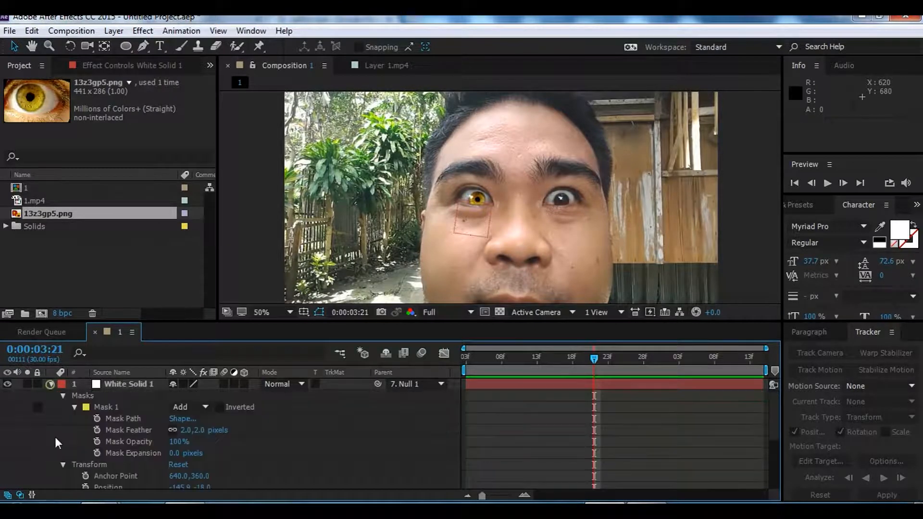
click(63, 395)
click(207, 442)
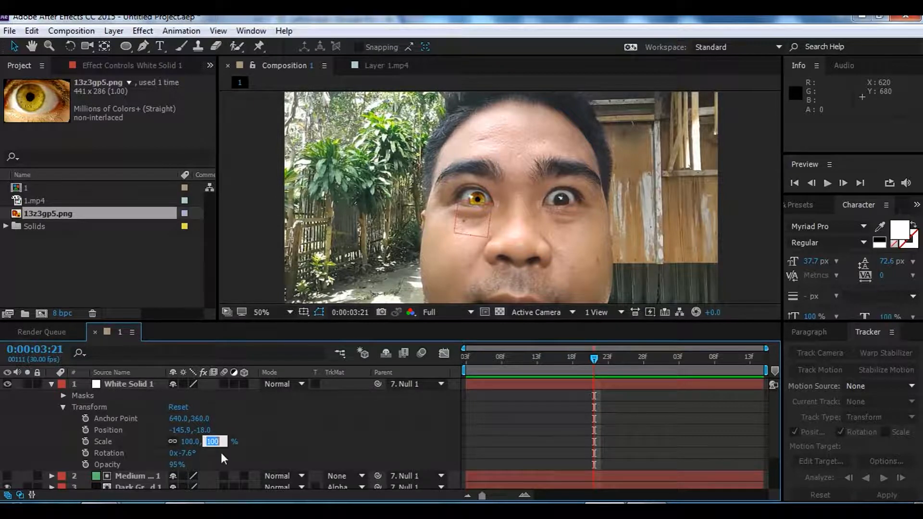
text(105)
key(Return)
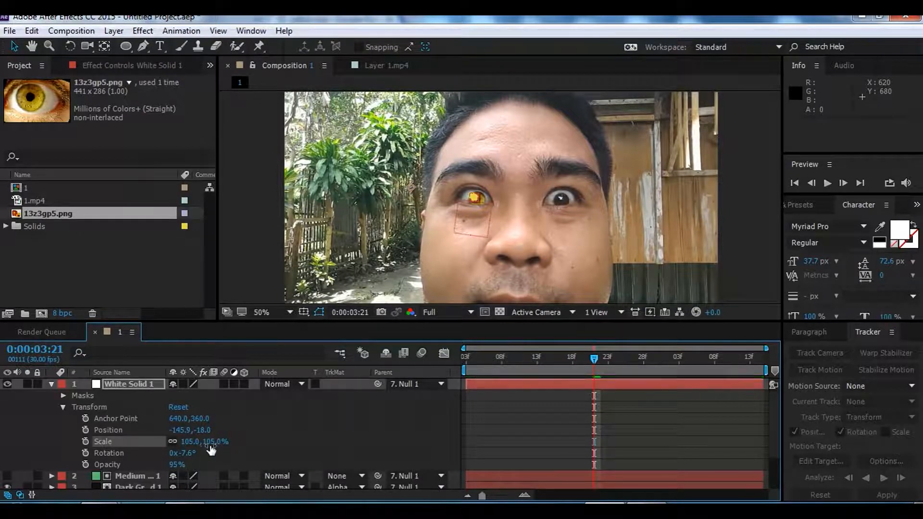
At 0:00:03:03, nudge White Solid 1 left to about position -153.8, -16.9 and collapse its properties.
scroll(475, 202, up, 4)
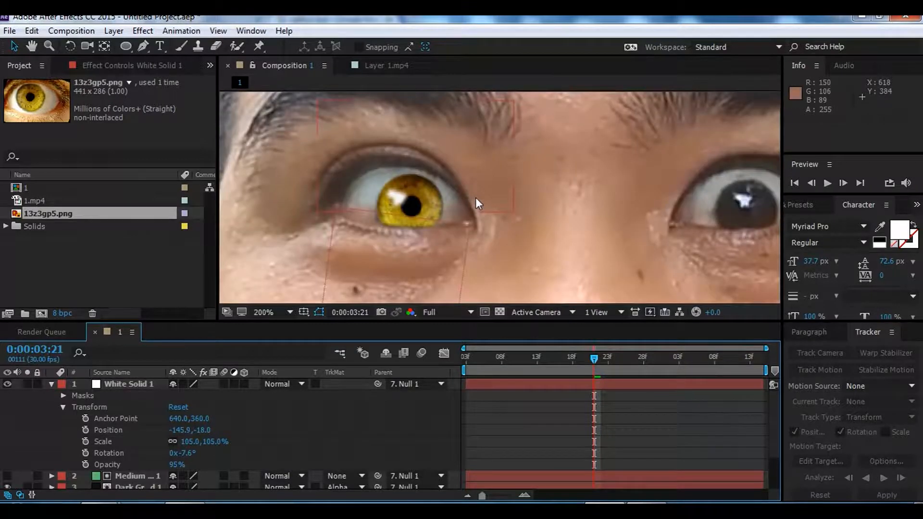
scroll(474, 199, down, 1)
drag(494, 357, 636, 368)
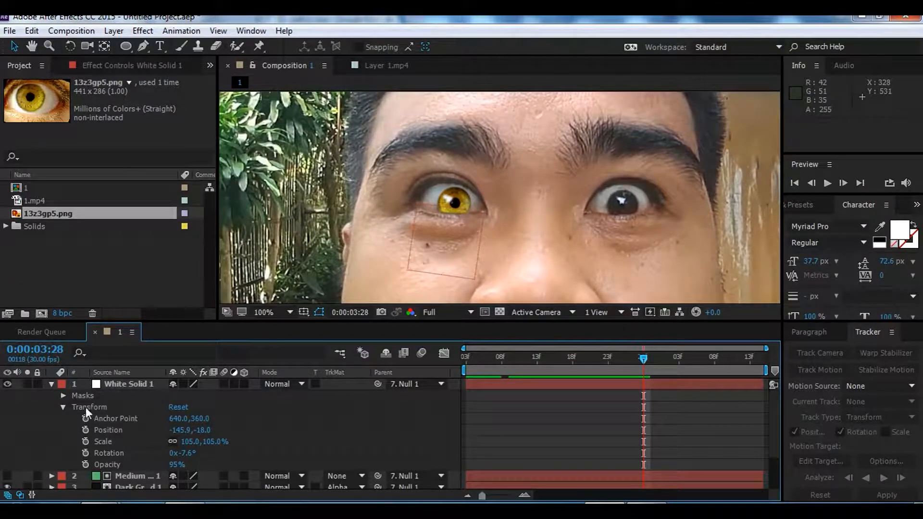
click(127, 382)
click(465, 360)
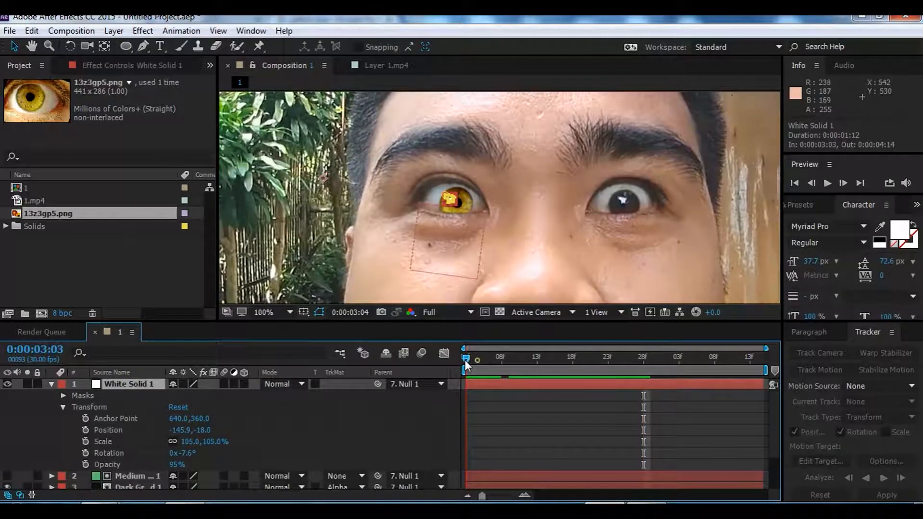
key(Left)
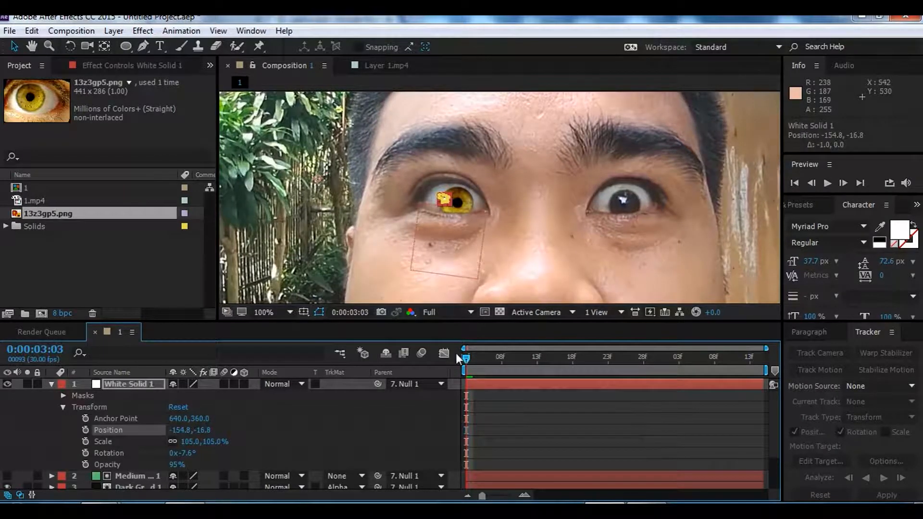
key(Right)
click(414, 425)
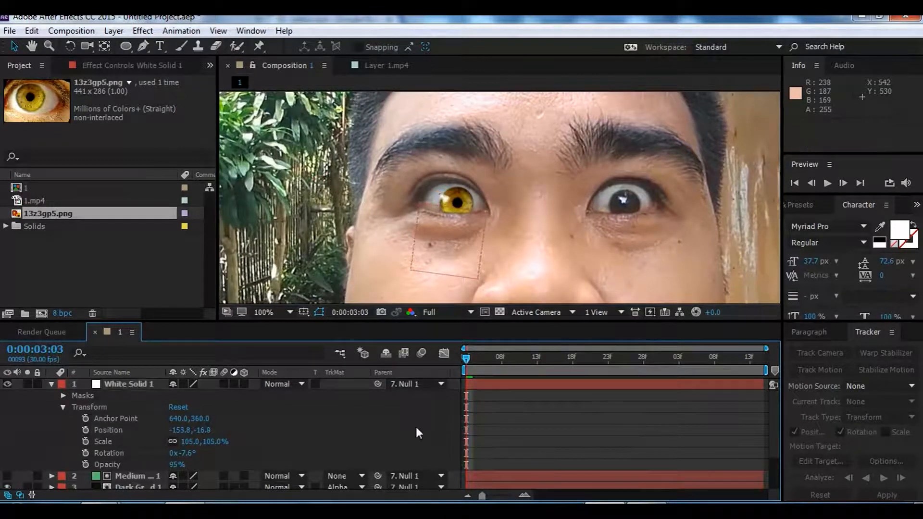
scroll(435, 260, down, 2)
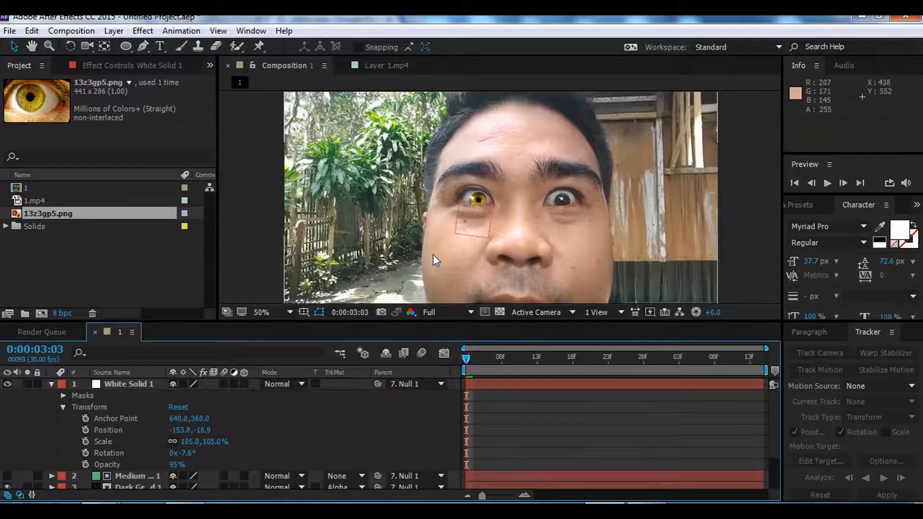
scroll(460, 204, up, 2)
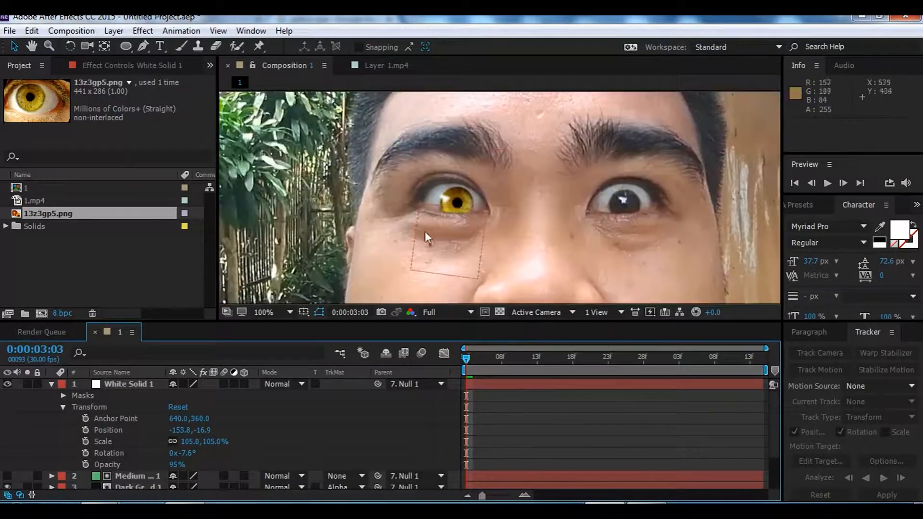
click(51, 384)
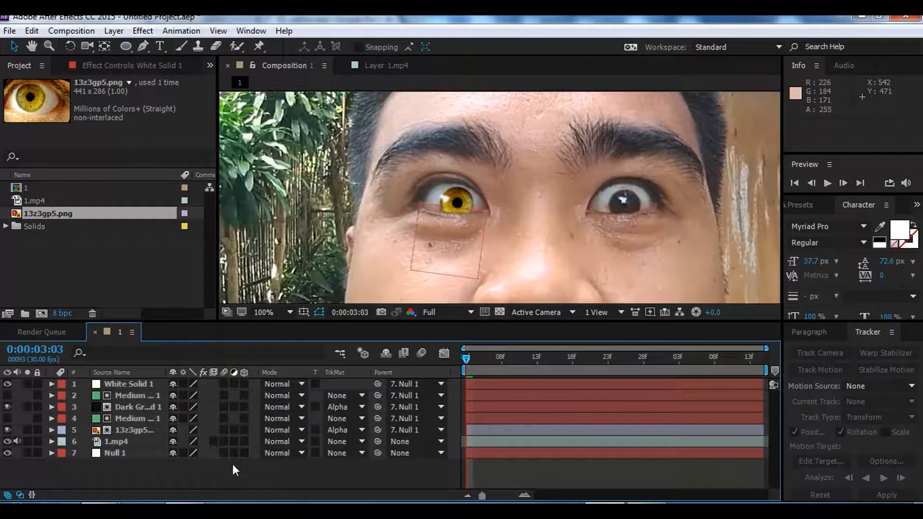
Pre-compose the 13z3gp5.png iris layer, leaving its mask, matte and parenting in composition 1.
drag(472, 358, 544, 371)
scroll(494, 194, down, 2)
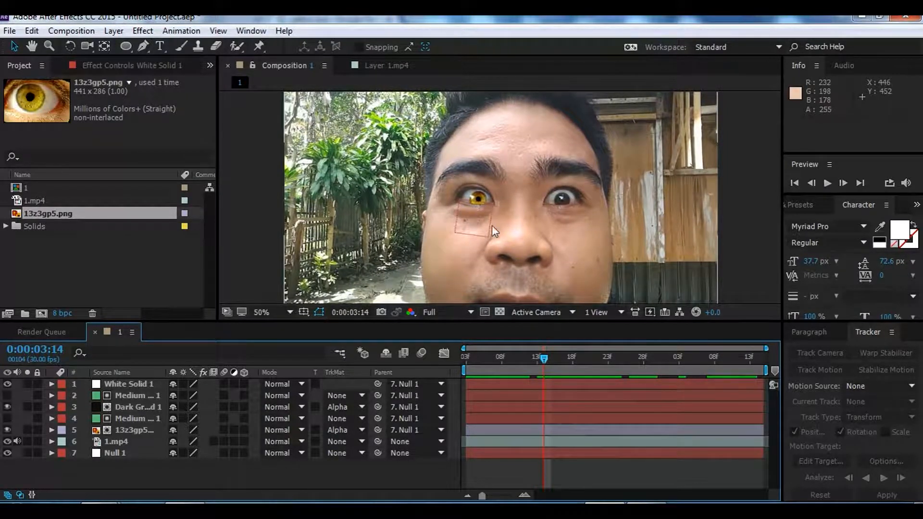
key(slash)
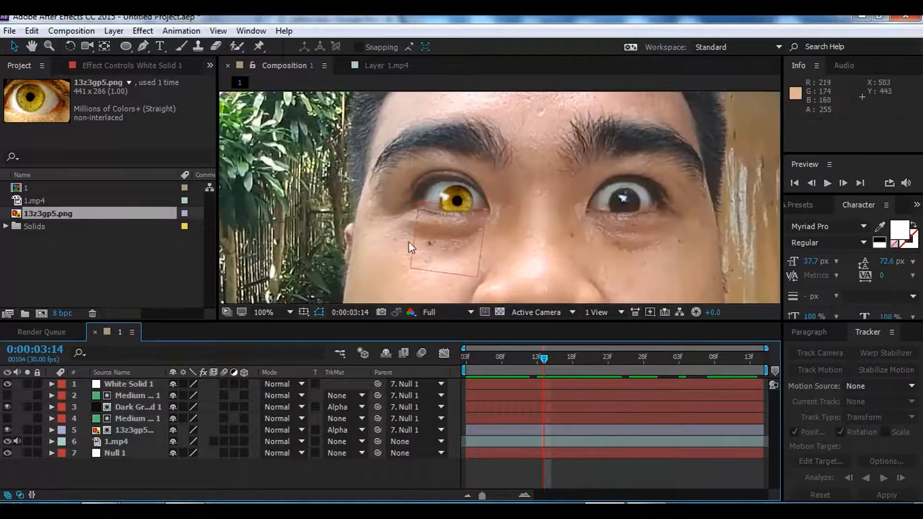
click(140, 407)
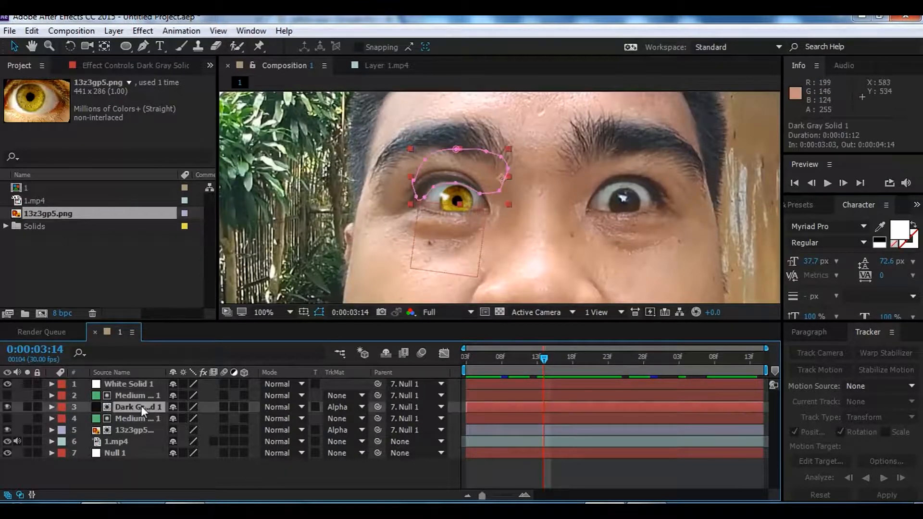
click(139, 432)
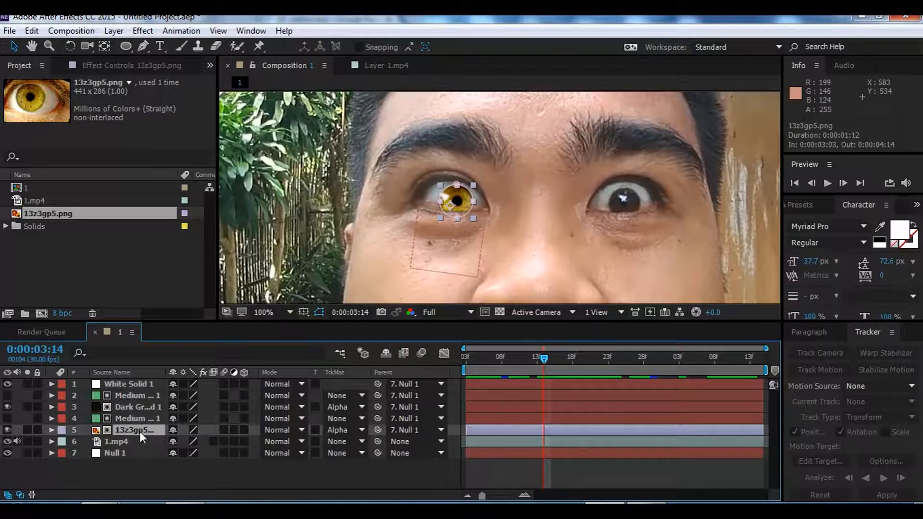
click(142, 472)
click(145, 431)
right_click(146, 431)
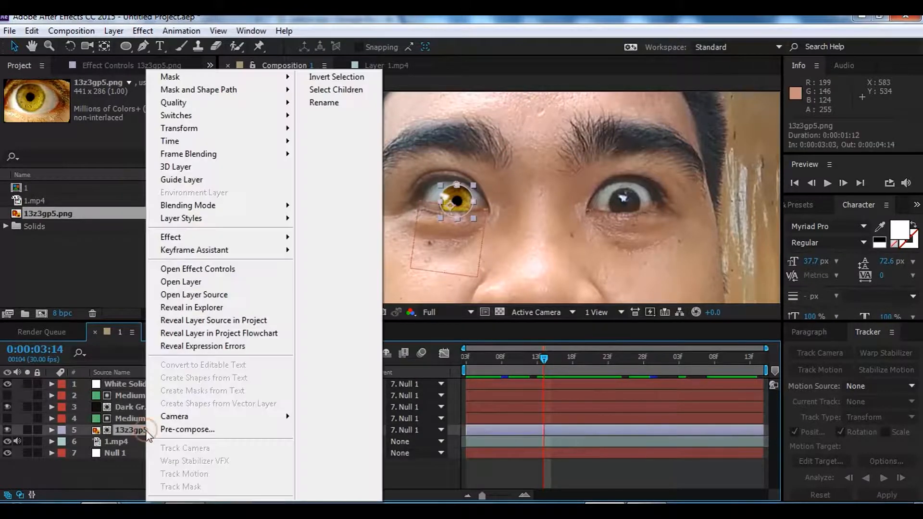
click(191, 429)
click(500, 337)
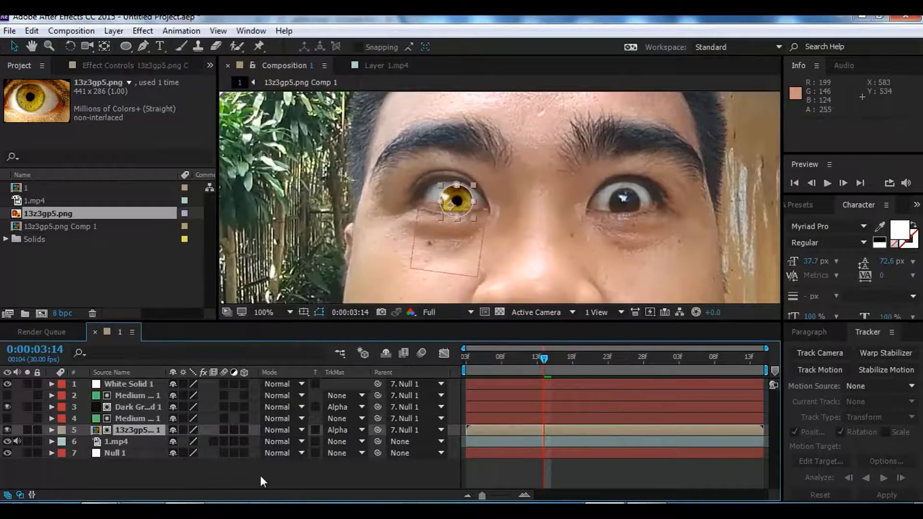
Return to 0:00:03:03 and play a preview to check the pre-composed iris within the tracked eye.
click(520, 416)
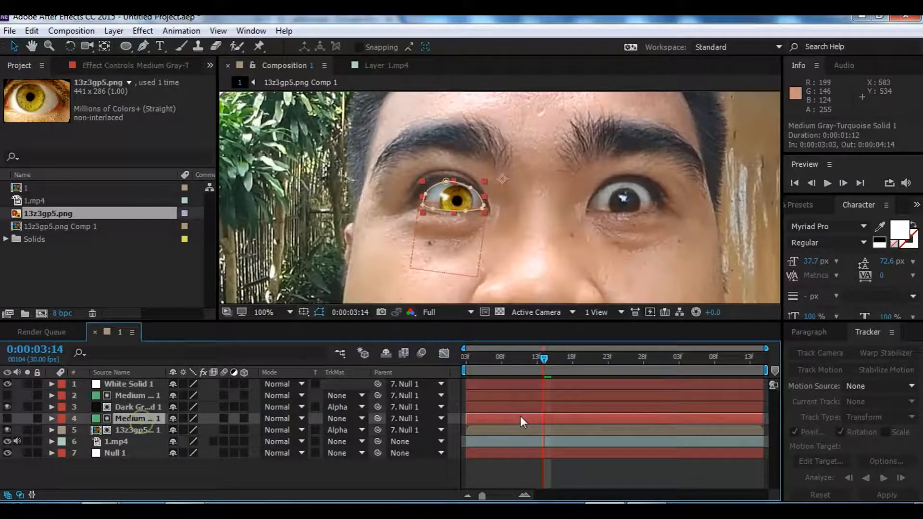
drag(543, 359, 473, 358)
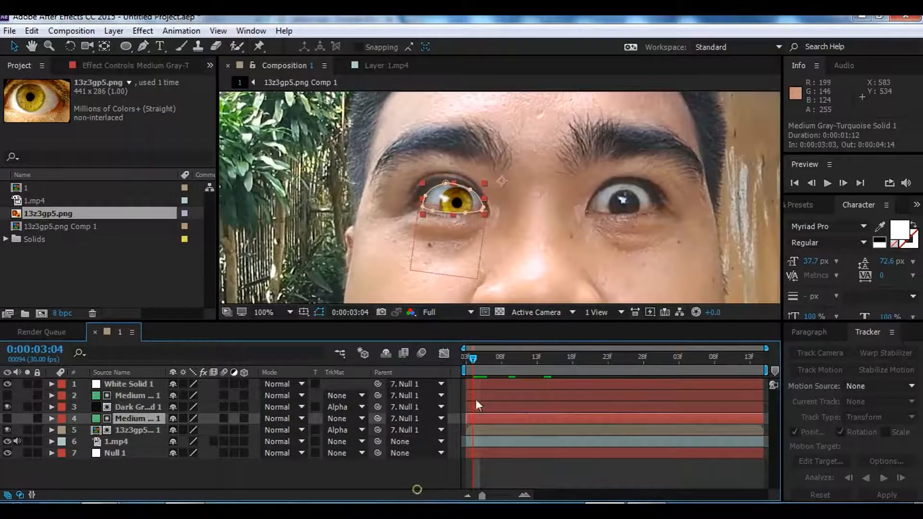
mouse_move(478, 360)
mouse_down()
mouse_move(497, 362)
mouse_move(466, 364)
mouse_up()
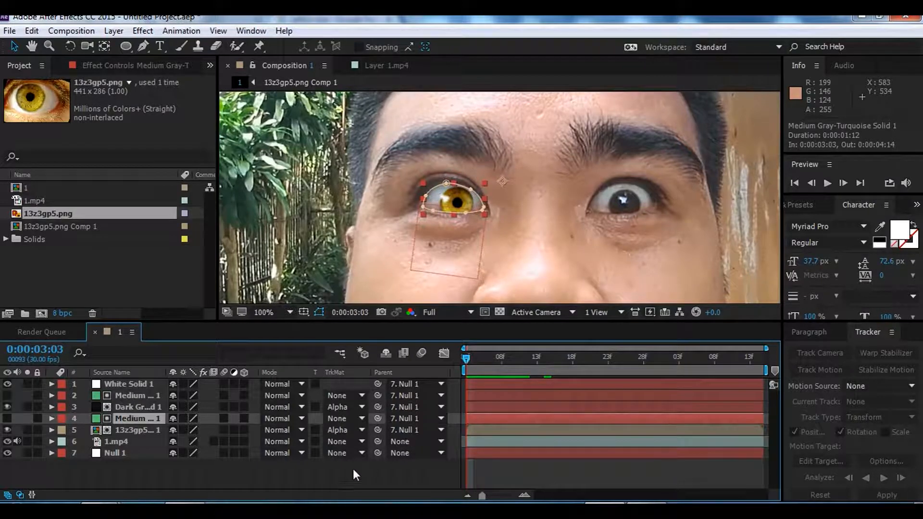
click(149, 432)
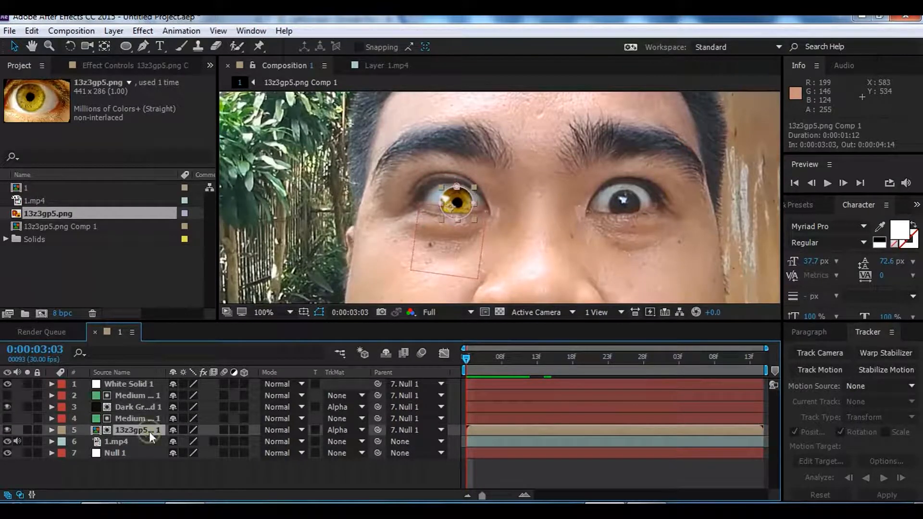
click(273, 482)
key(space)
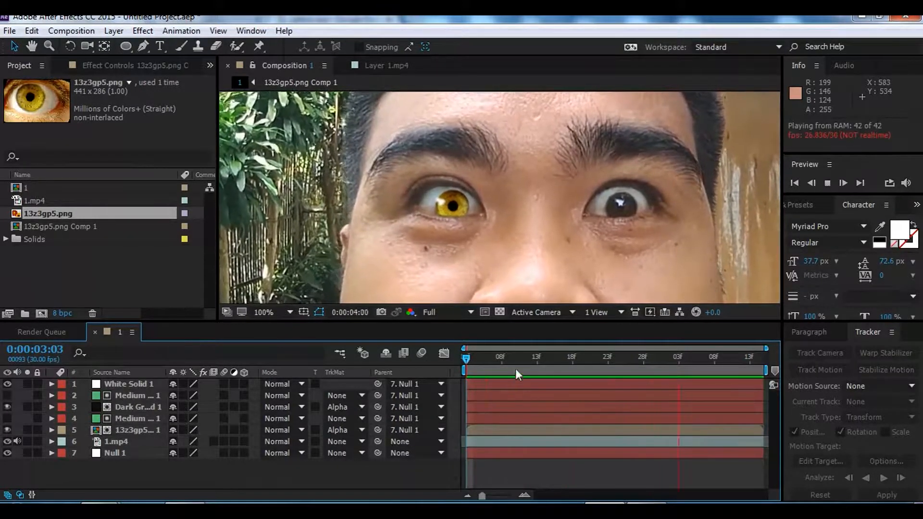
Open the iris pre-composition to inspect its contents, and return to composition 1.
double_click(133, 429)
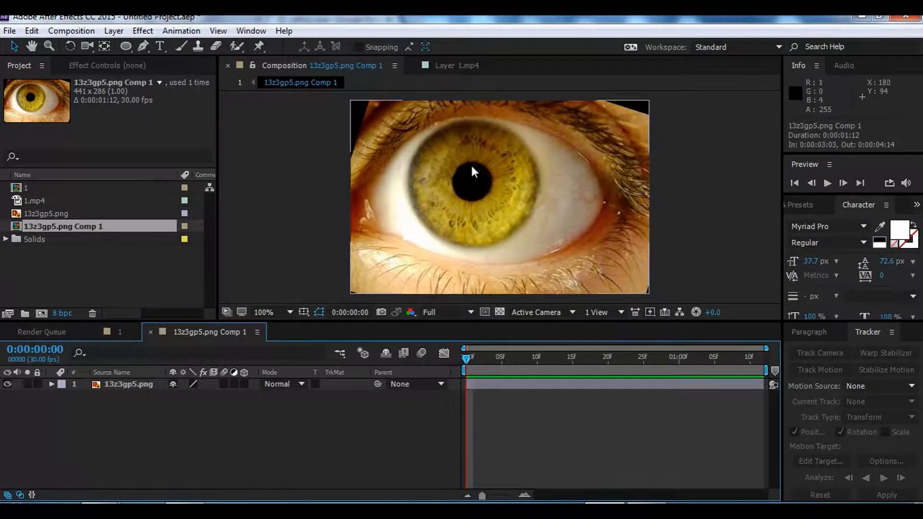
scroll(472, 167, down, 1)
click(120, 330)
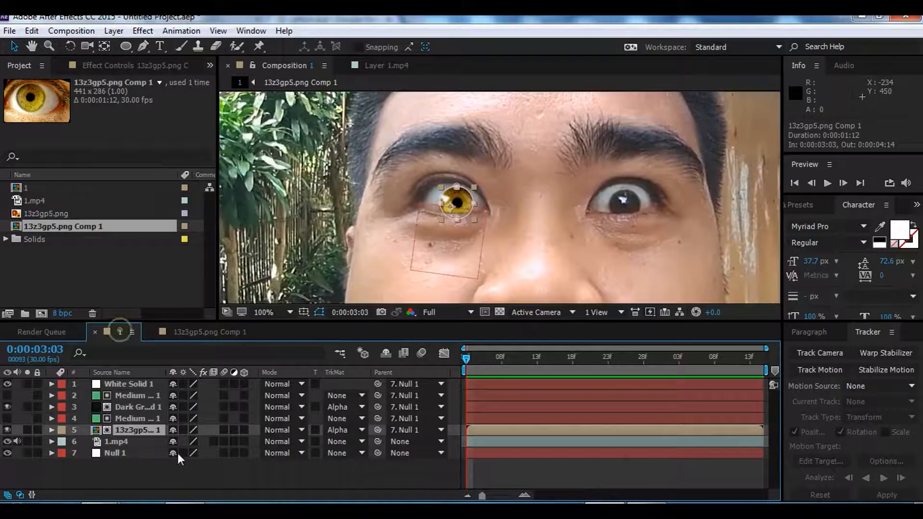
click(140, 475)
click(139, 428)
click(152, 471)
click(140, 432)
right_click(144, 431)
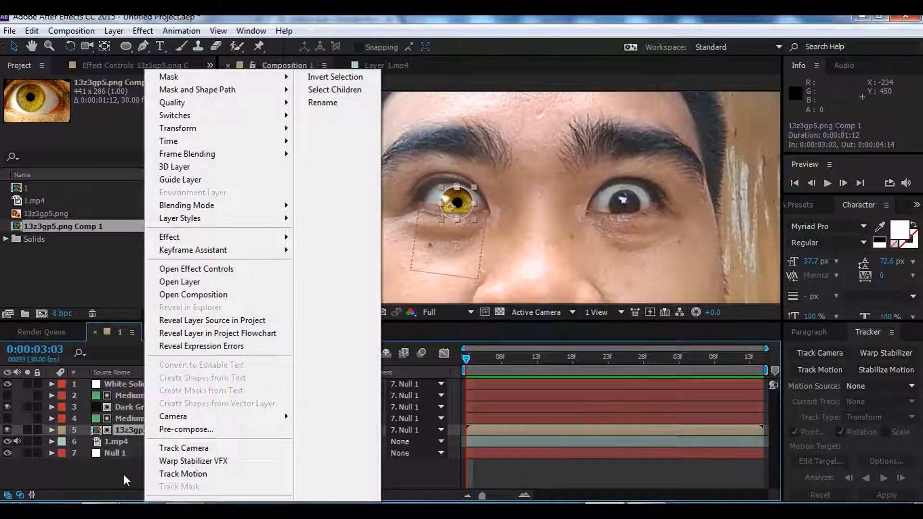
click(123, 474)
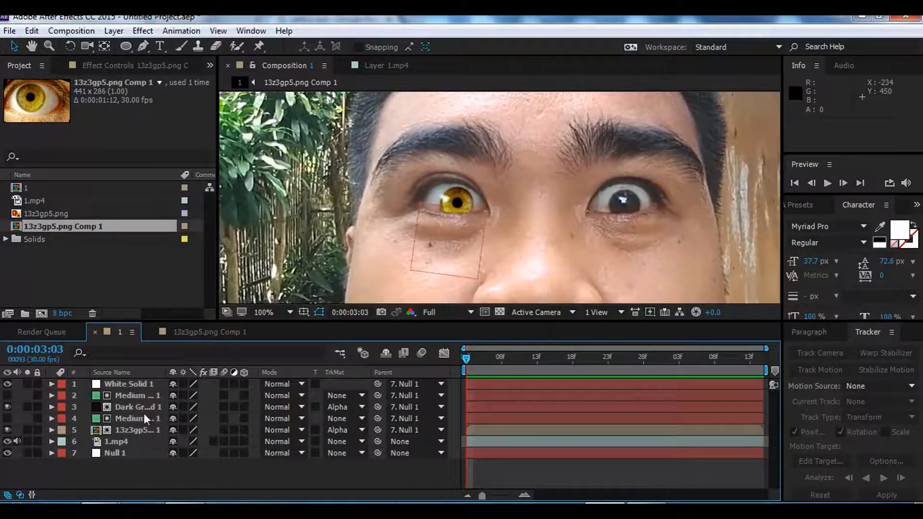
Open the iris pre-composition and add a second copy of 13z3gp5.png above the existing layer, at about position 231, 148.
double_click(135, 432)
click(142, 384)
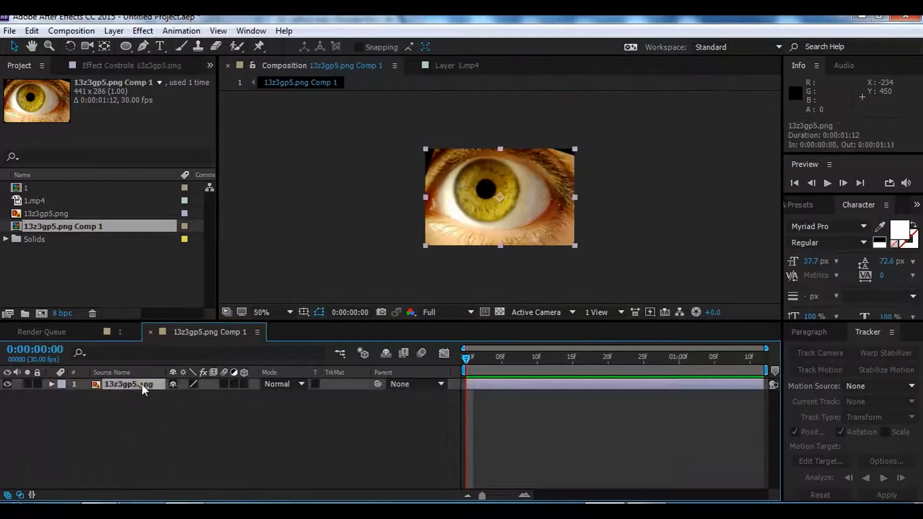
key(slash)
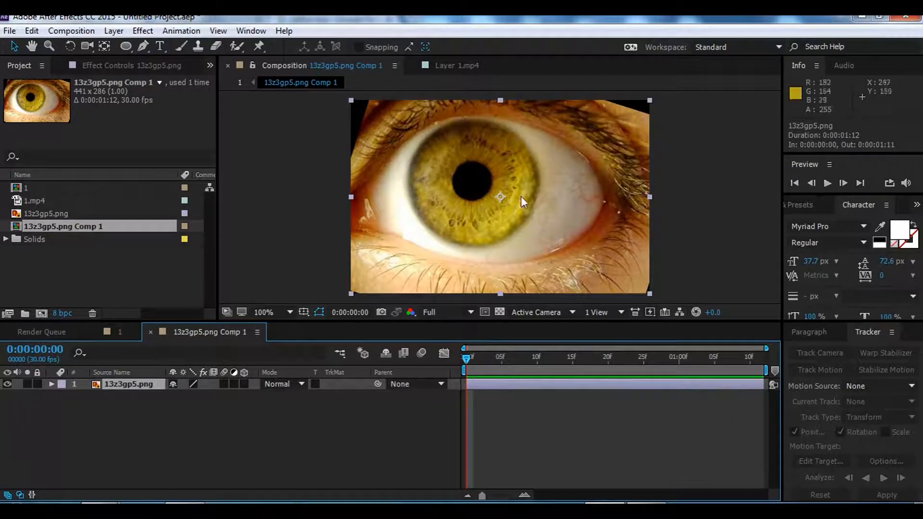
key(comma)
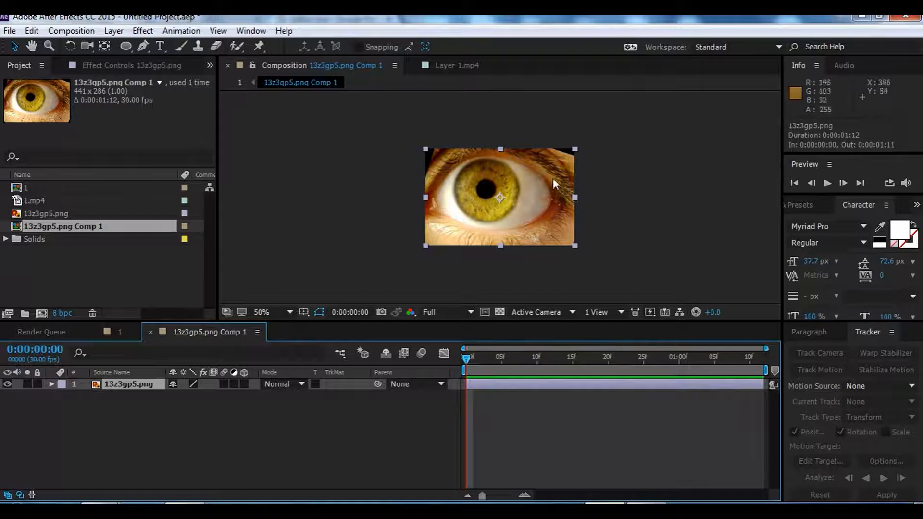
key(period)
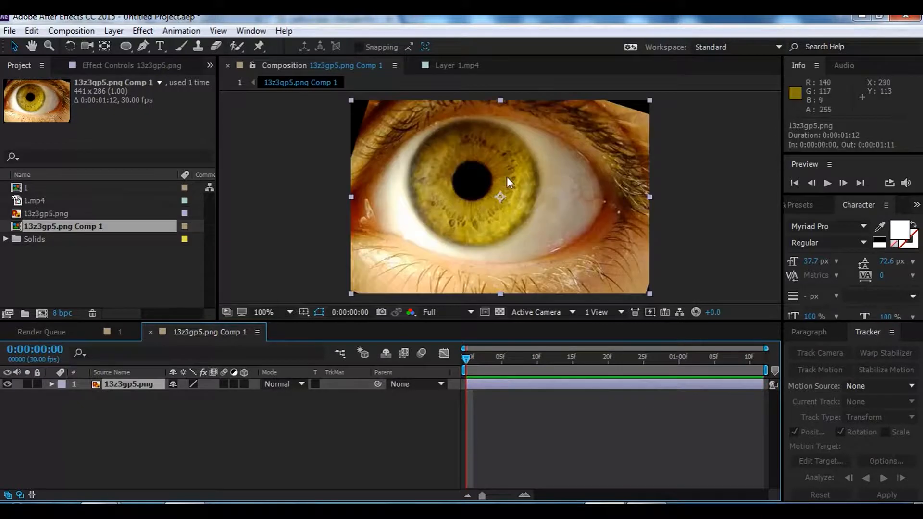
click(58, 213)
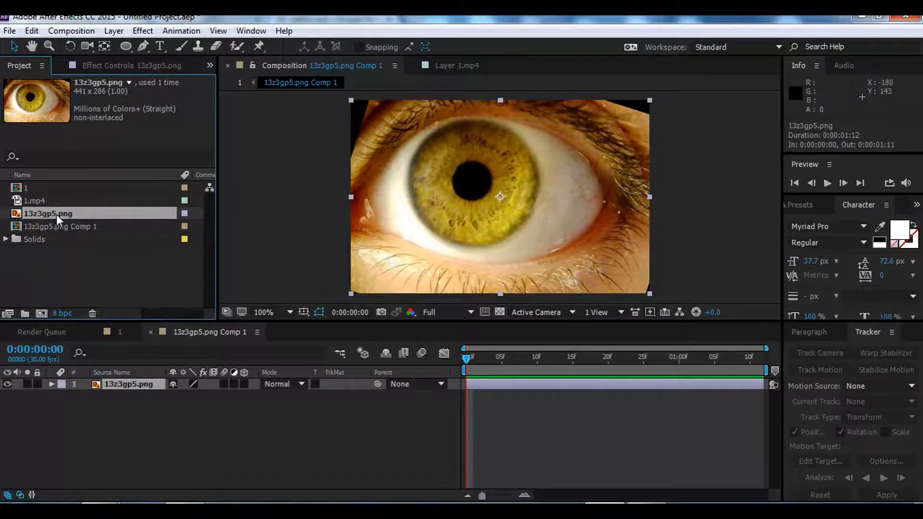
drag(41, 211, 506, 206)
Draw an elliptical mask around the iris on the upper 13z3gp5.png layer and adjust its edges to fit the iris outline.
click(122, 50)
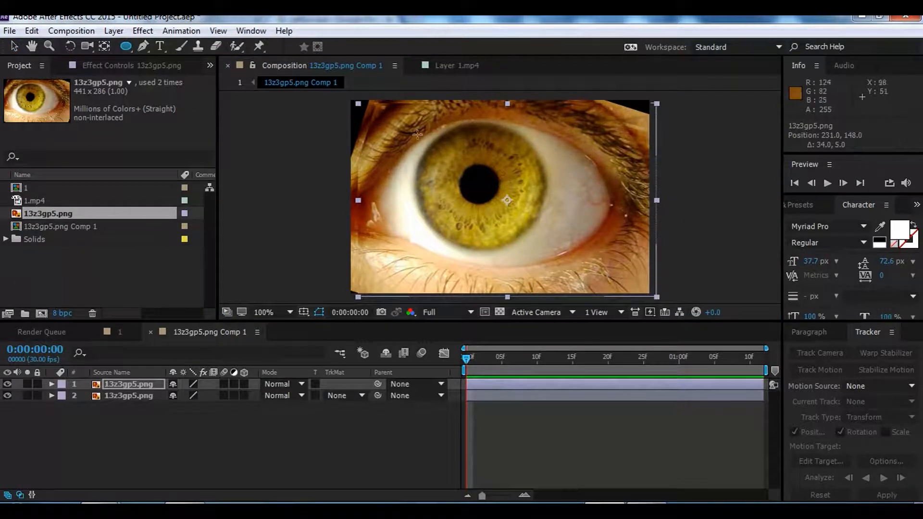
drag(413, 131, 542, 245)
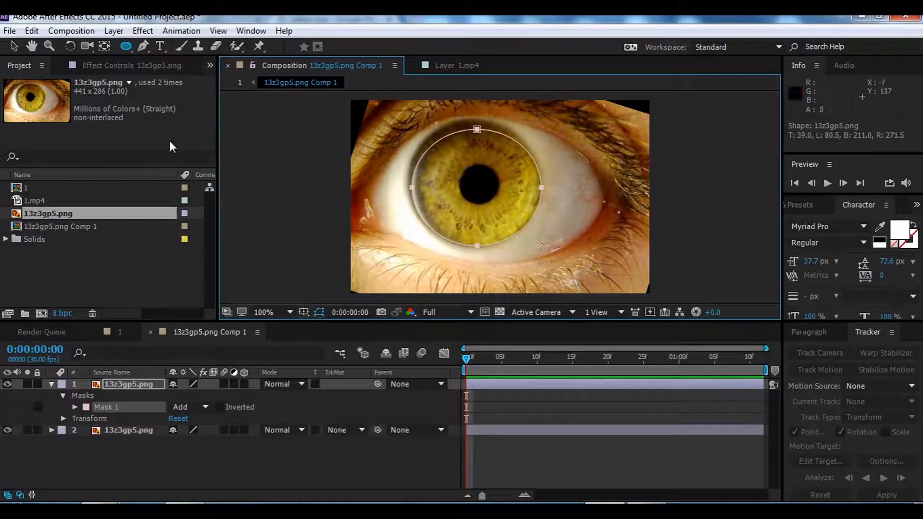
click(13, 48)
double_click(412, 187)
drag(412, 188, 416, 189)
drag(479, 130, 478, 124)
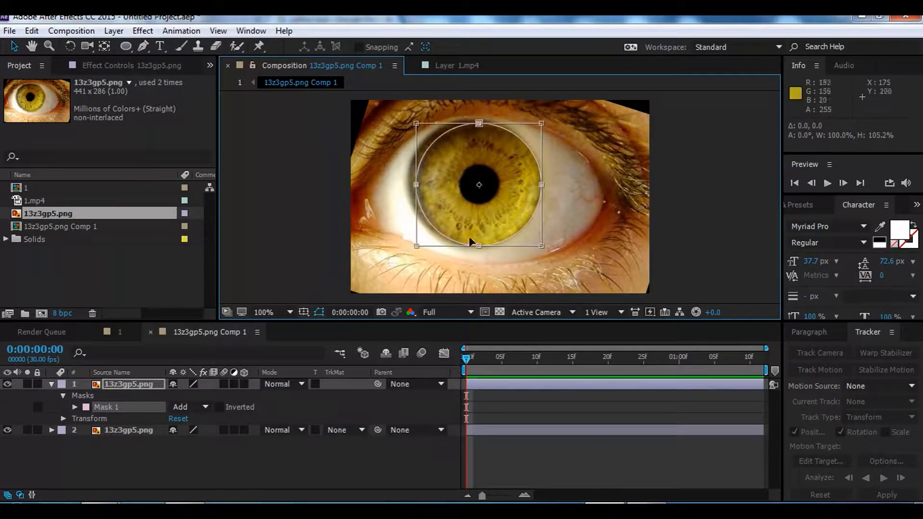
click(380, 465)
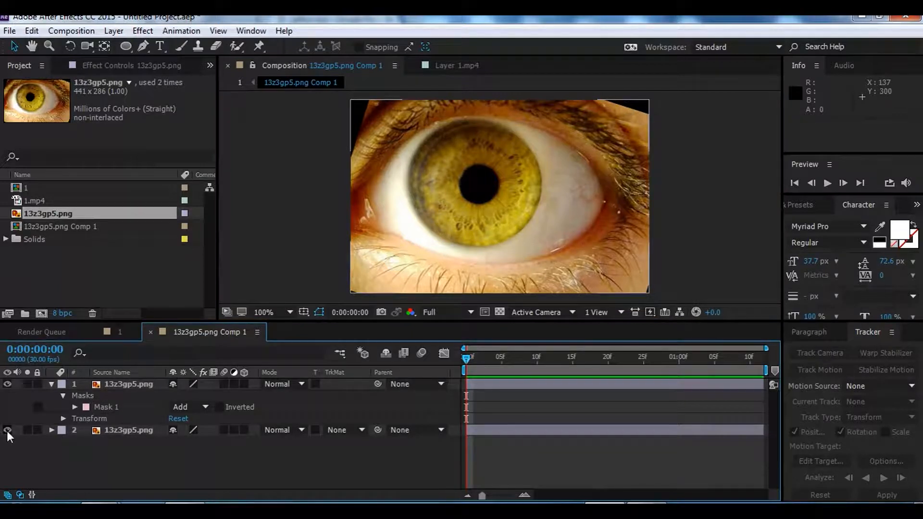
Hide the lower 13z3gp5.png layer and move the masked iris to about position 241, 156, checking it in composition 1.
click(7, 431)
click(136, 385)
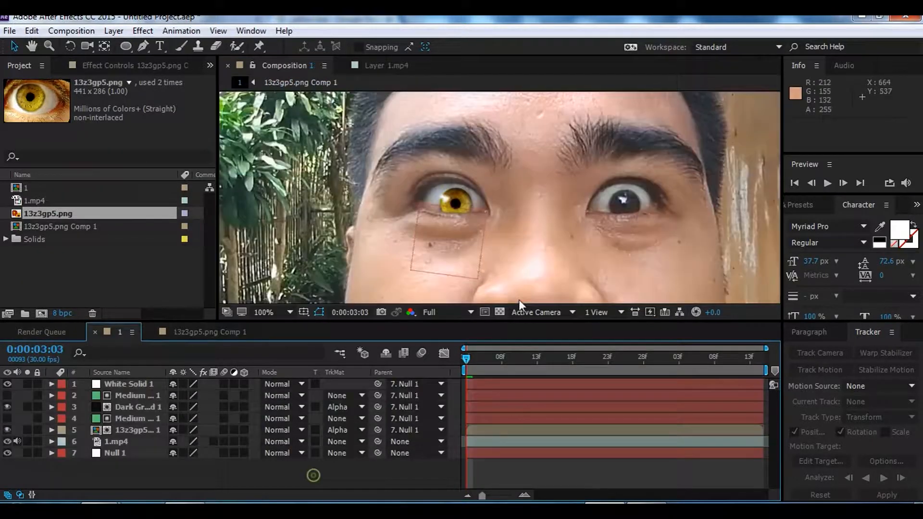
key(space)
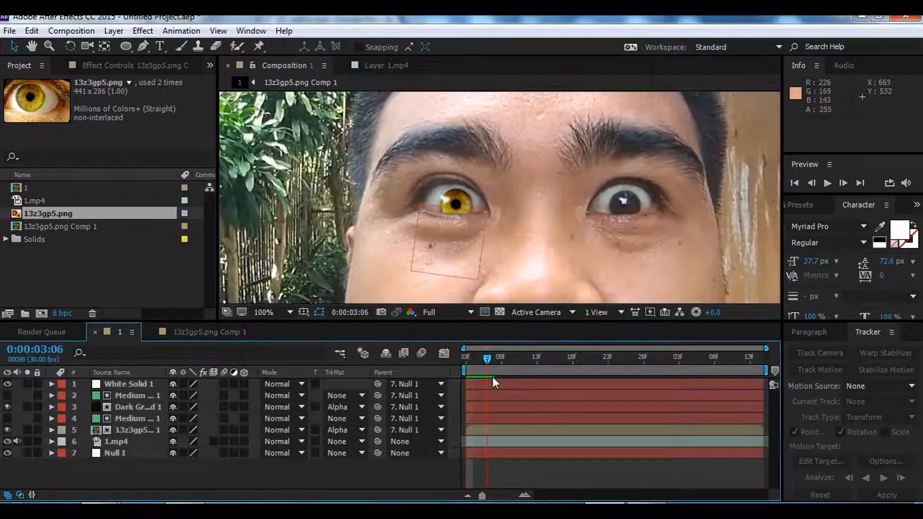
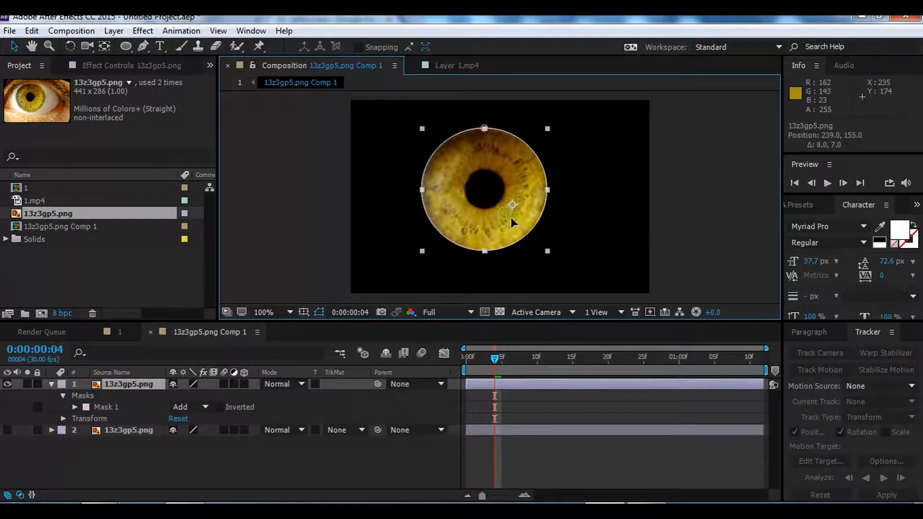
click(116, 332)
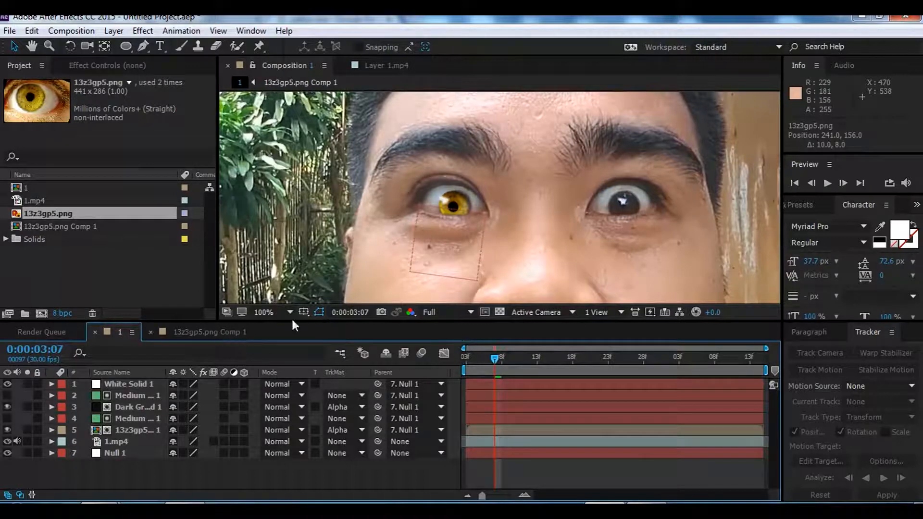
Scale the iris pre-composition layer in composition 1 slightly up to about -26%, 27%.
click(129, 405)
click(122, 419)
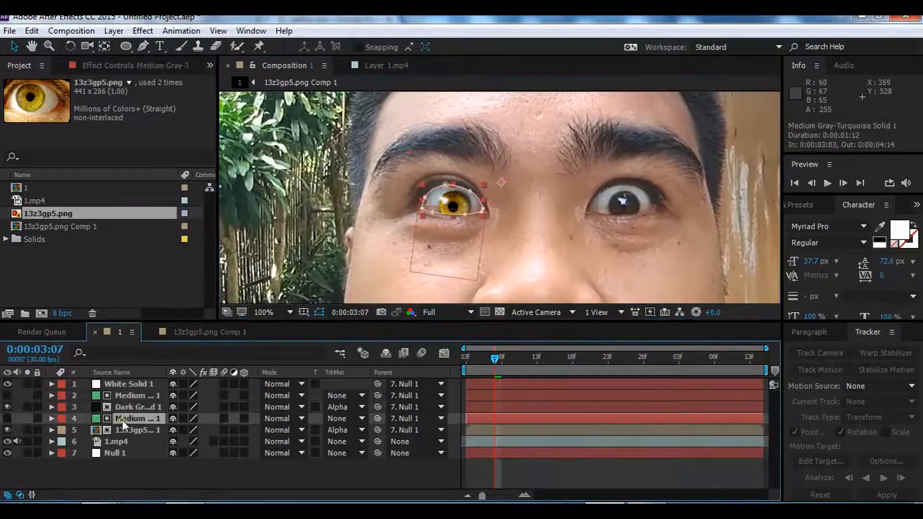
click(127, 428)
scroll(461, 214, up, 2)
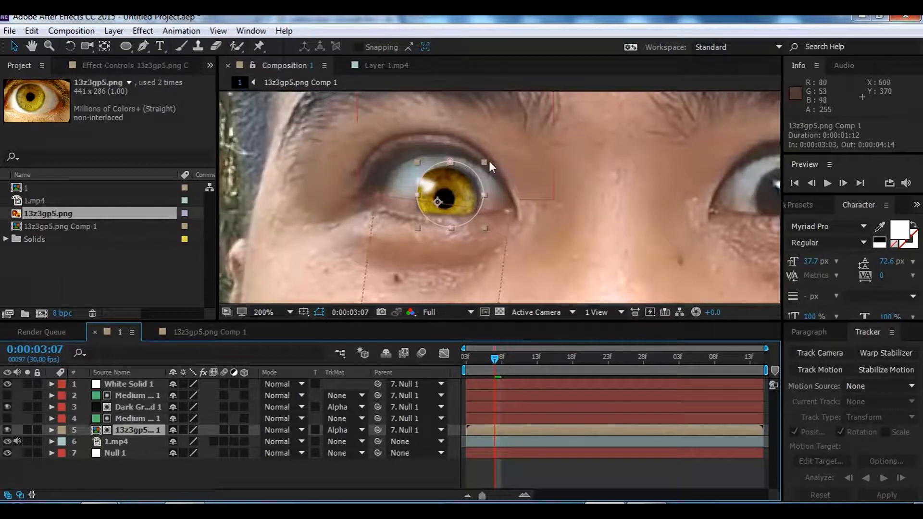
drag(485, 161, 487, 160)
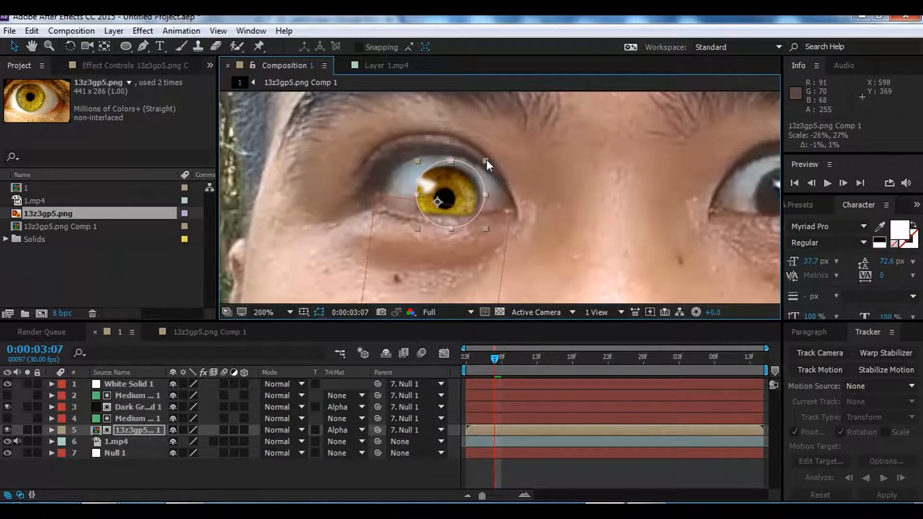
Move the masked iris inside its pre-composition to about position 228, 152 and reopen composition 1 to check the fit.
click(221, 334)
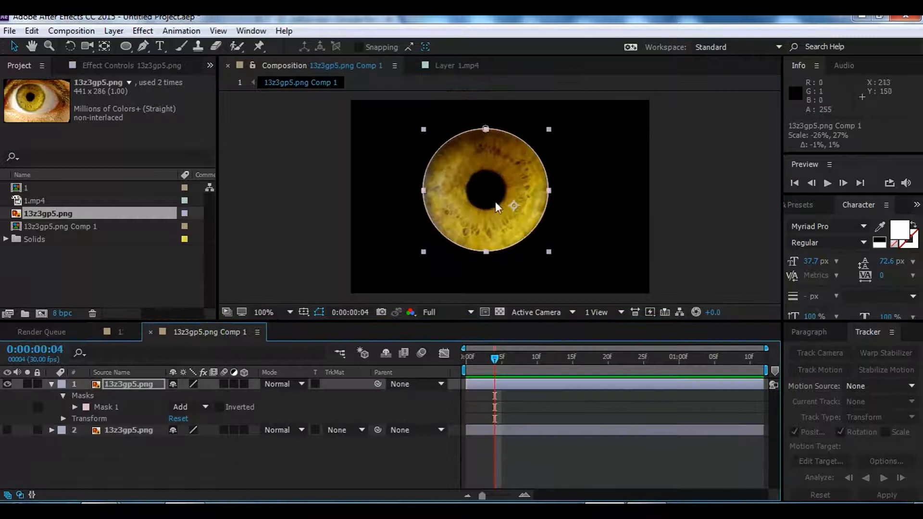
drag(495, 201, 487, 198)
click(96, 332)
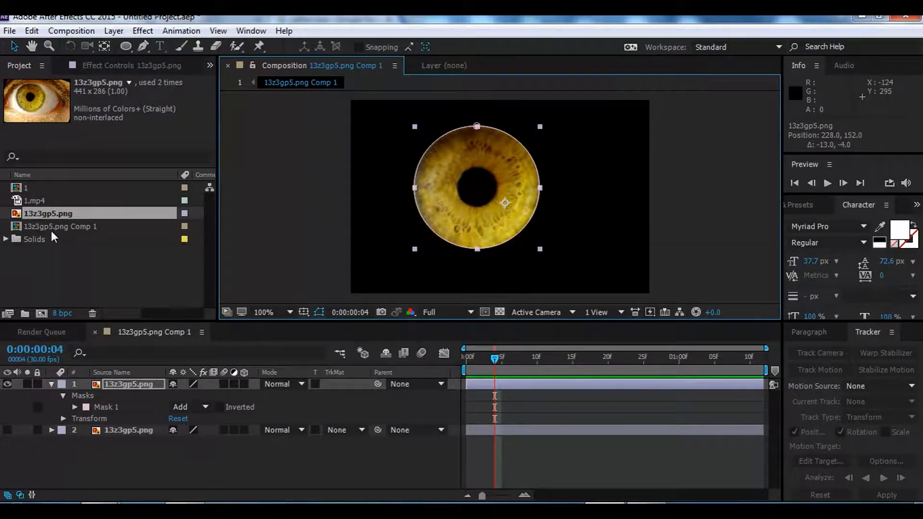
double_click(31, 188)
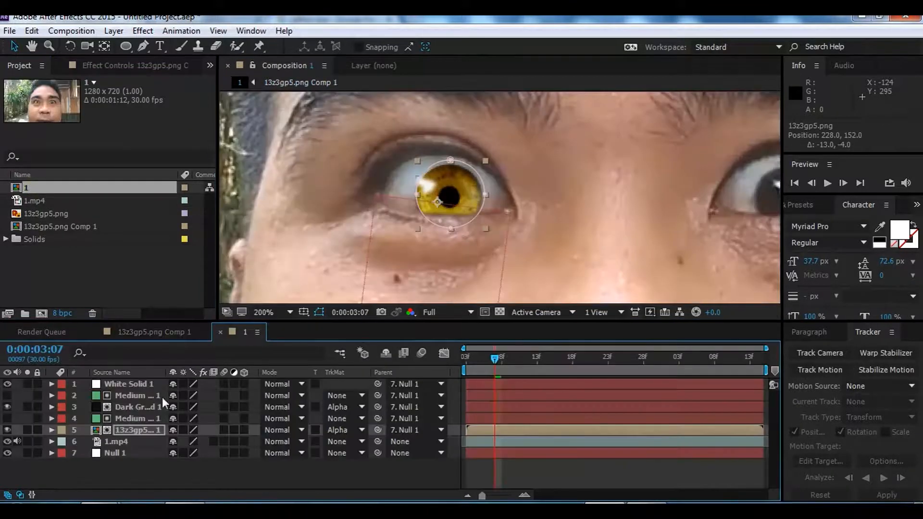
click(384, 474)
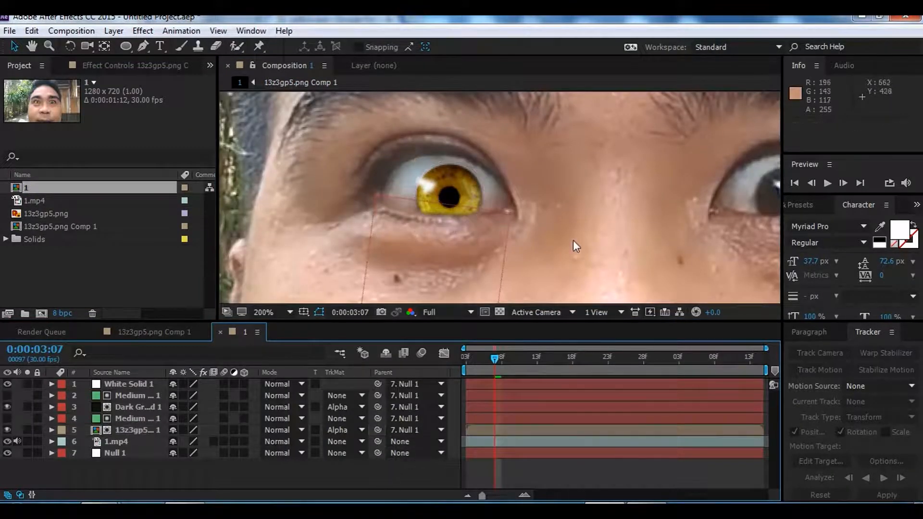
Preview the iris pre-composition and return its time to 0:00:00:00.
click(170, 337)
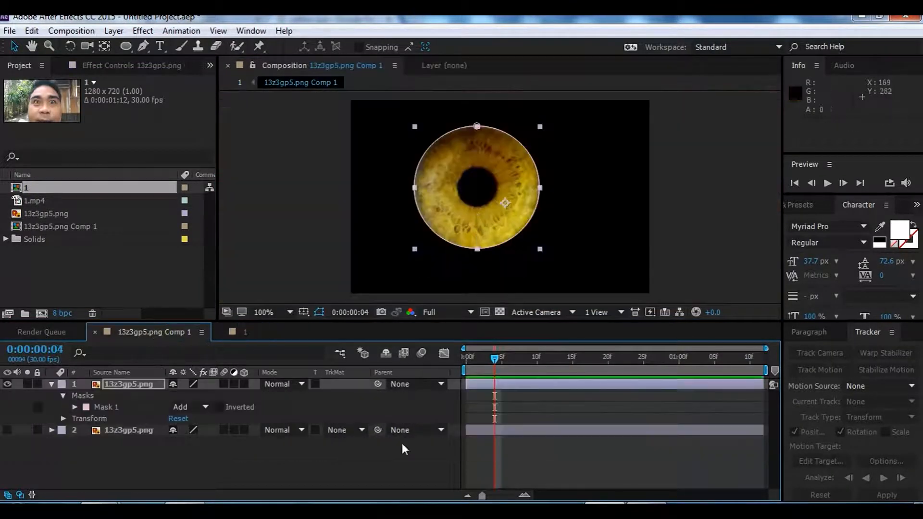
click(383, 464)
drag(489, 357, 506, 387)
key(space)
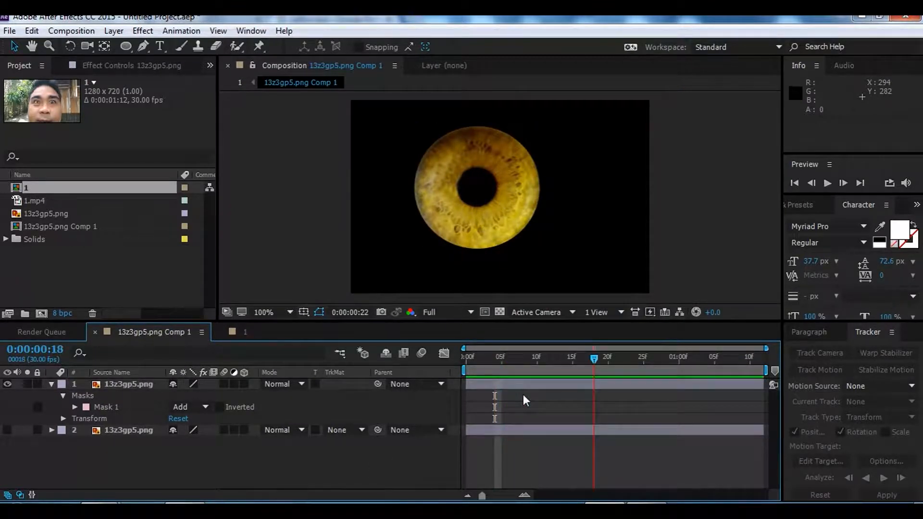
key(Home)
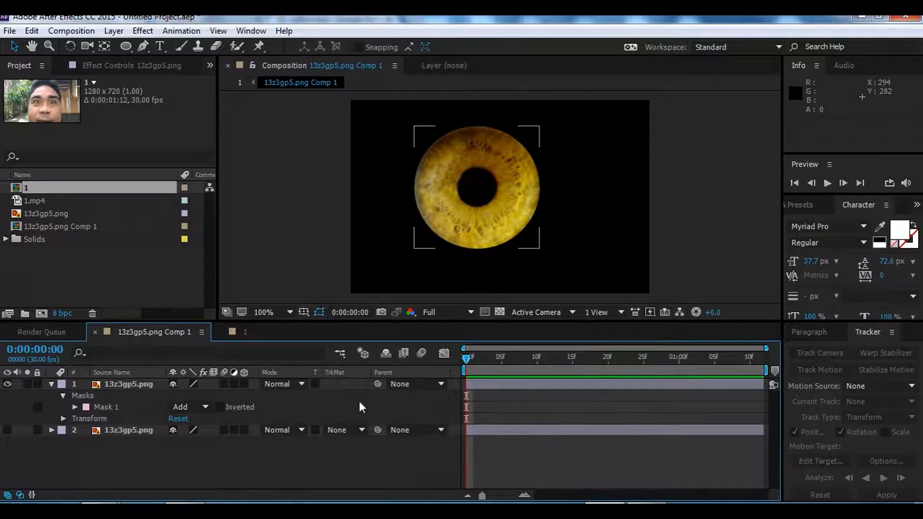
Duplicate the masked 13z3gp5.png layer in the iris pre-composition and select the second layer in the stack.
click(51, 384)
click(110, 388)
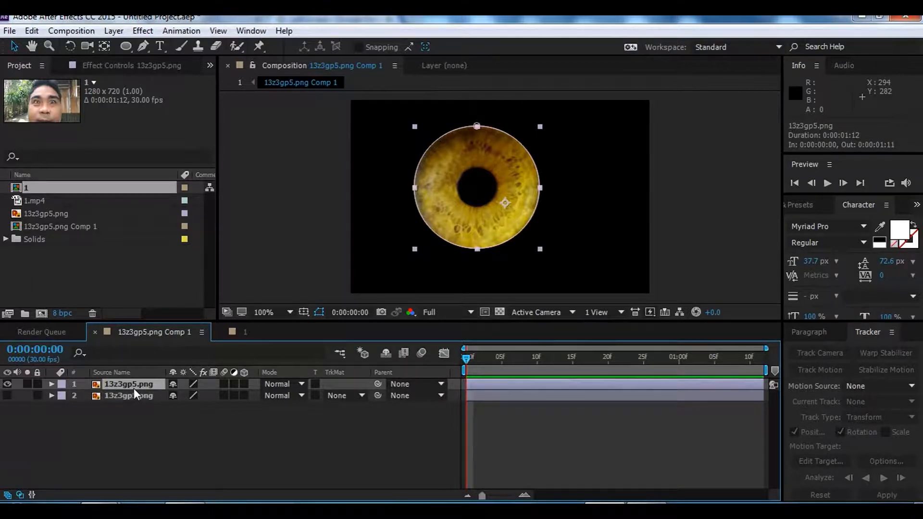
key(ctrl+d)
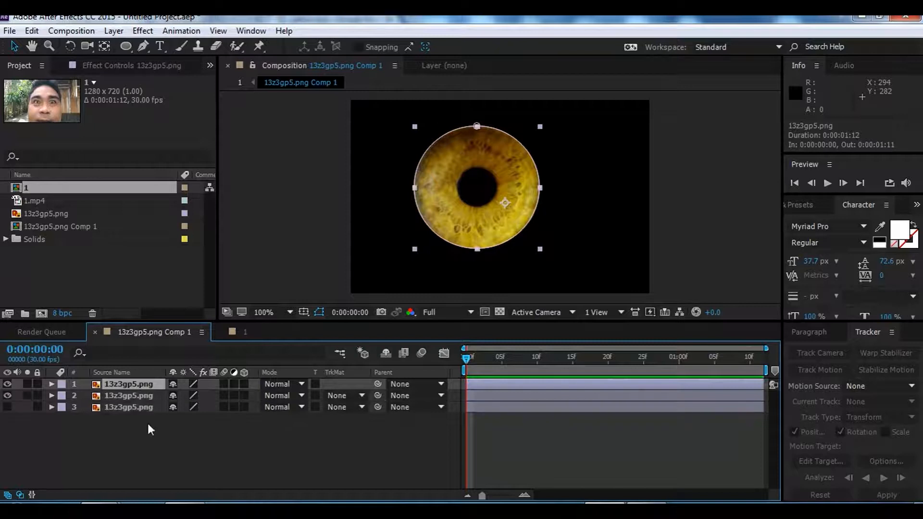
click(131, 398)
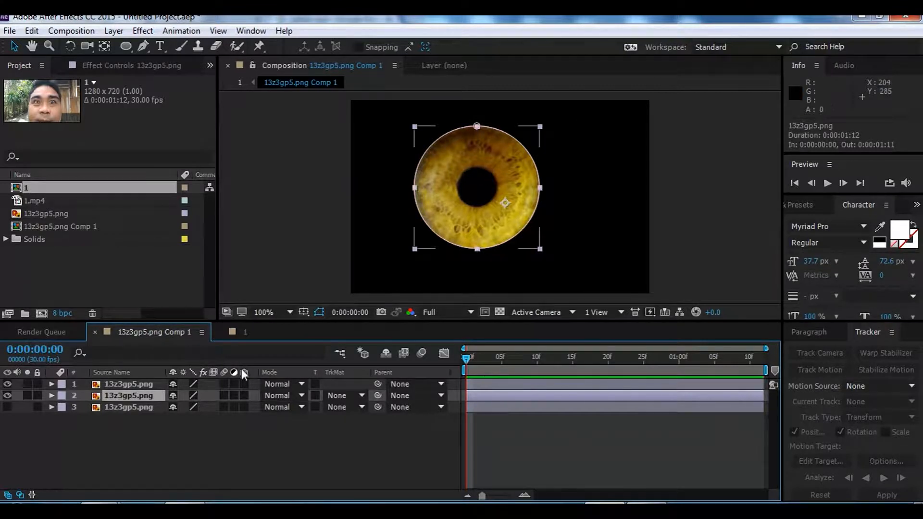
Preview composition 1 from 0:00:03:03 to examine the eye movement, and return to the iris pre-composition.
click(42, 332)
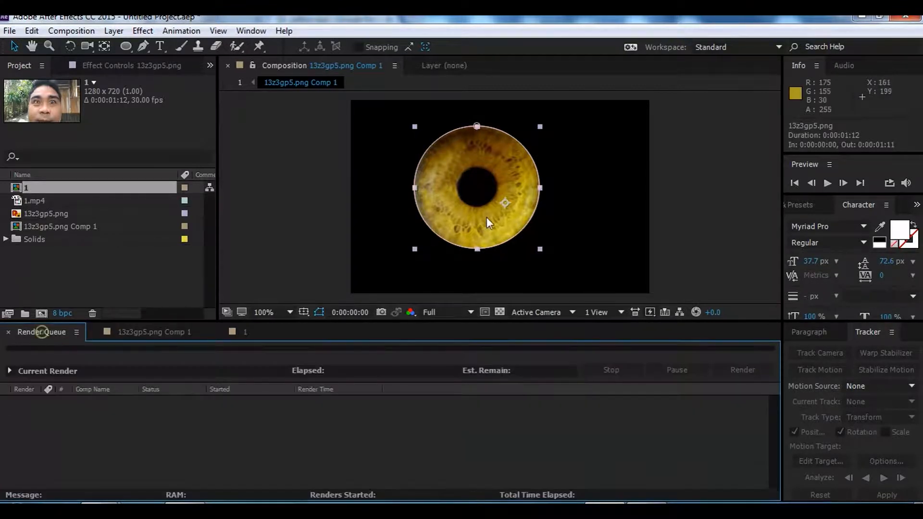
click(247, 332)
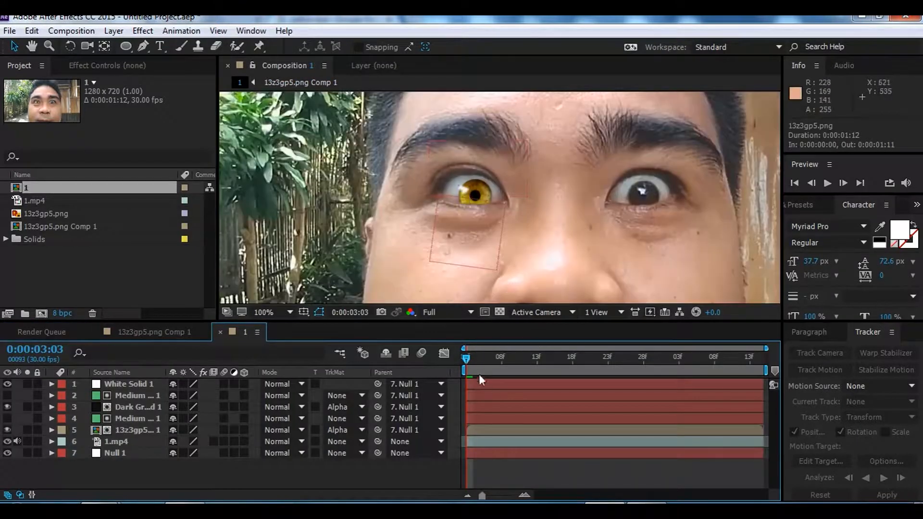
key(space)
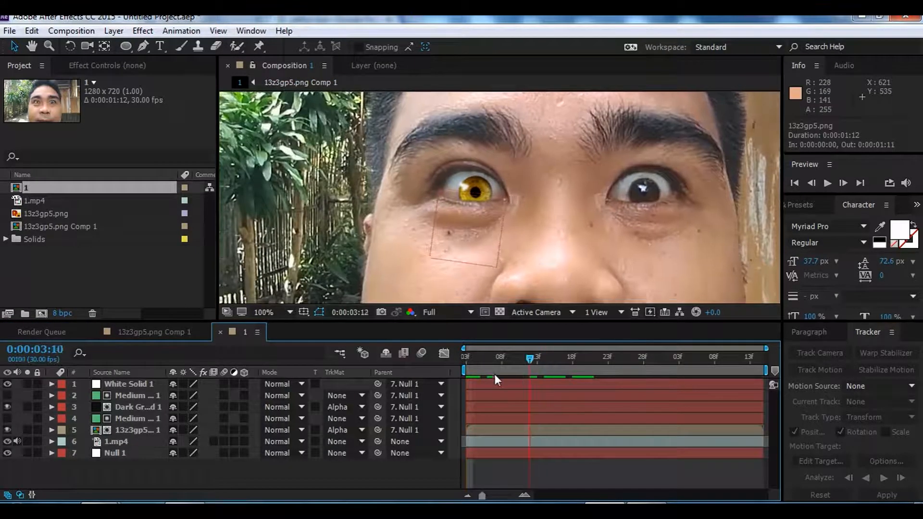
click(131, 330)
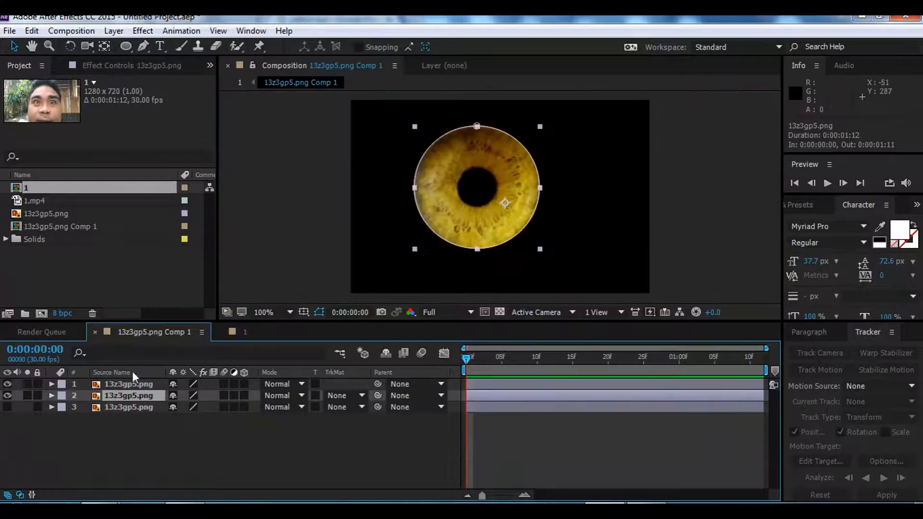
Add a Position keyframe at 0:00:00:00 to the second 13z3gp5.png layer in the iris pre-composition.
click(121, 428)
click(131, 396)
click(52, 396)
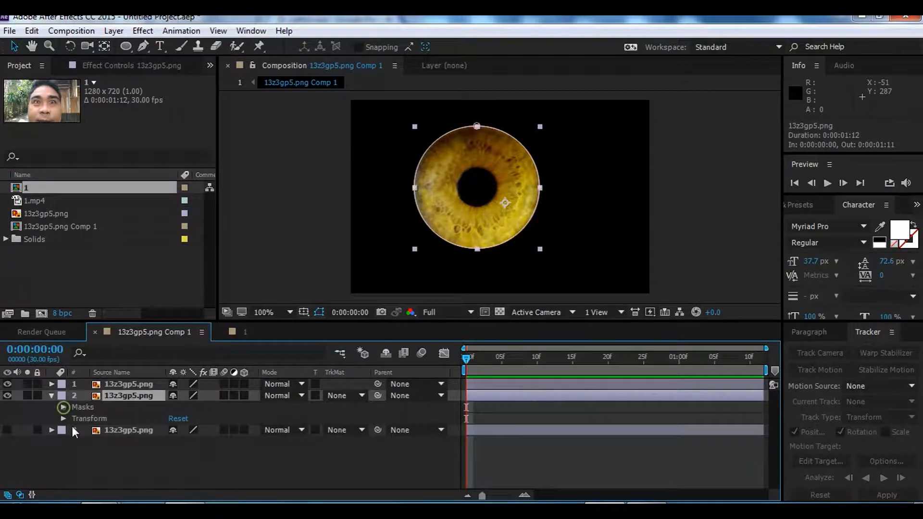
click(67, 418)
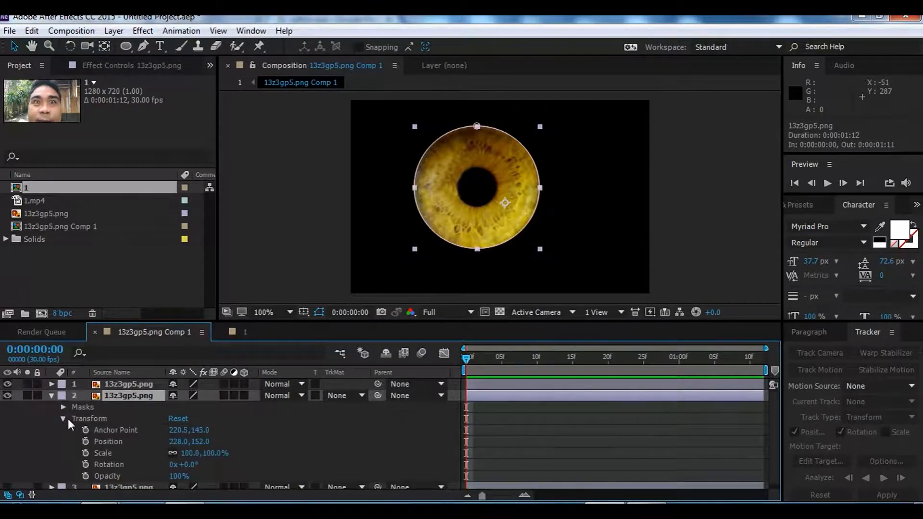
scroll(77, 428, down, 1)
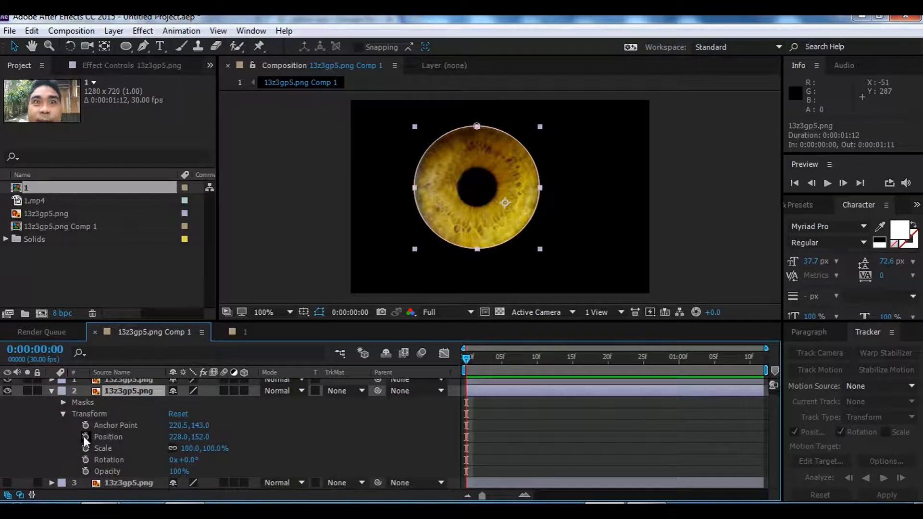
click(84, 437)
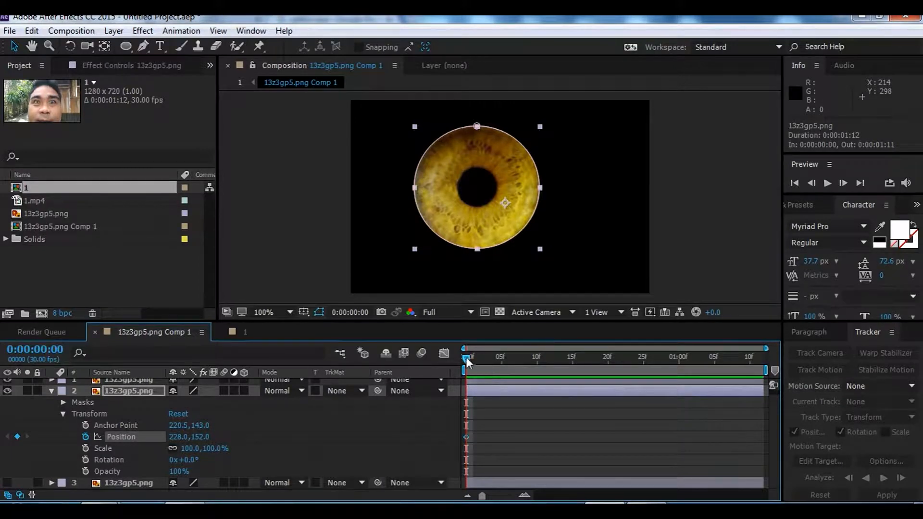
Use composition 1 to find frame 0:00:03:24, and at the matching 0:00:00:21 move the second iris layer to about 99, 123.
click(239, 332)
drag(472, 359, 613, 390)
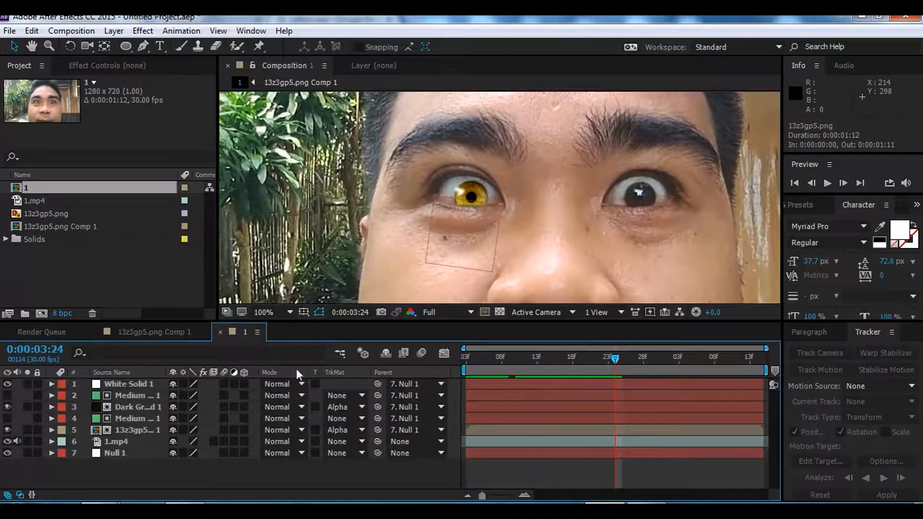
click(147, 336)
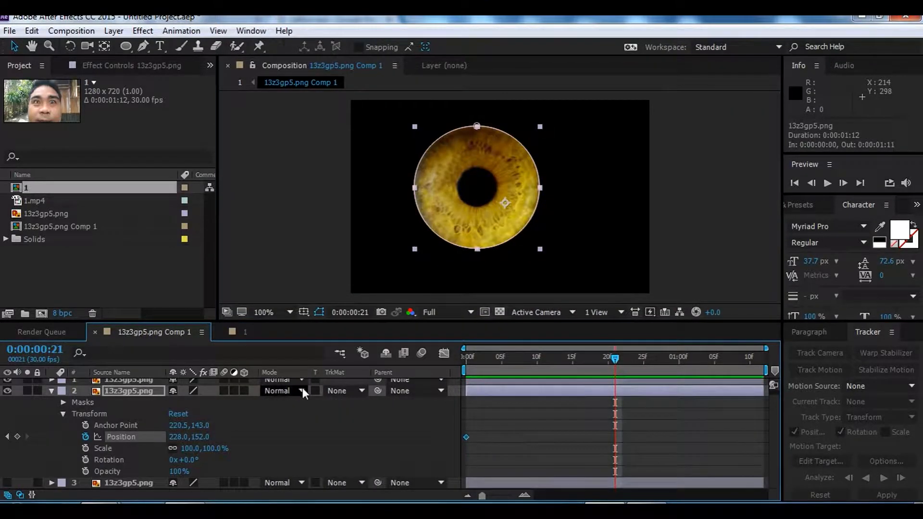
drag(511, 215, 423, 194)
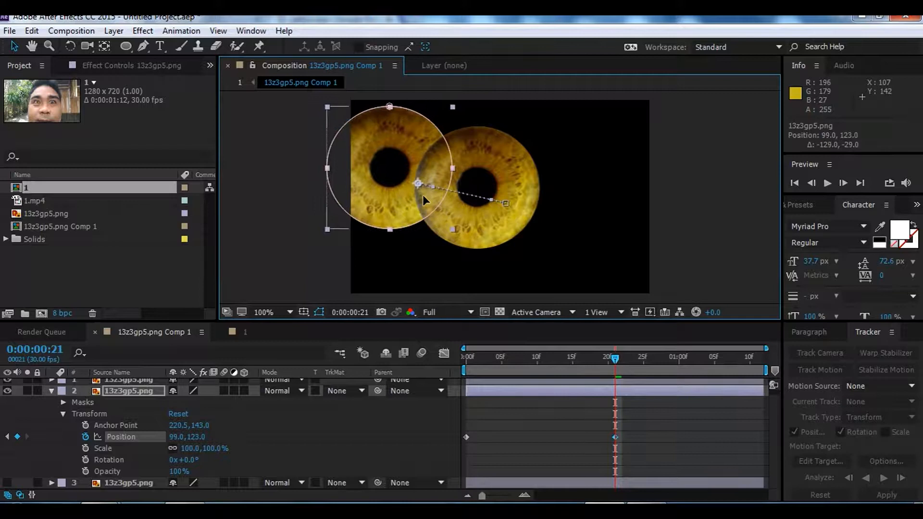
Scale the second iris layer to 89%, preview its movement, and return to 0:00:00:00.
drag(218, 452, 213, 452)
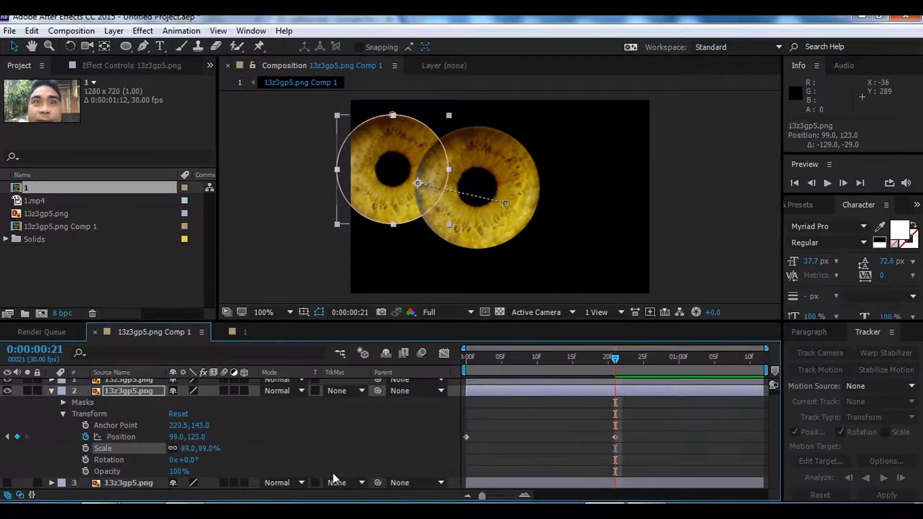
click(354, 444)
key(space)
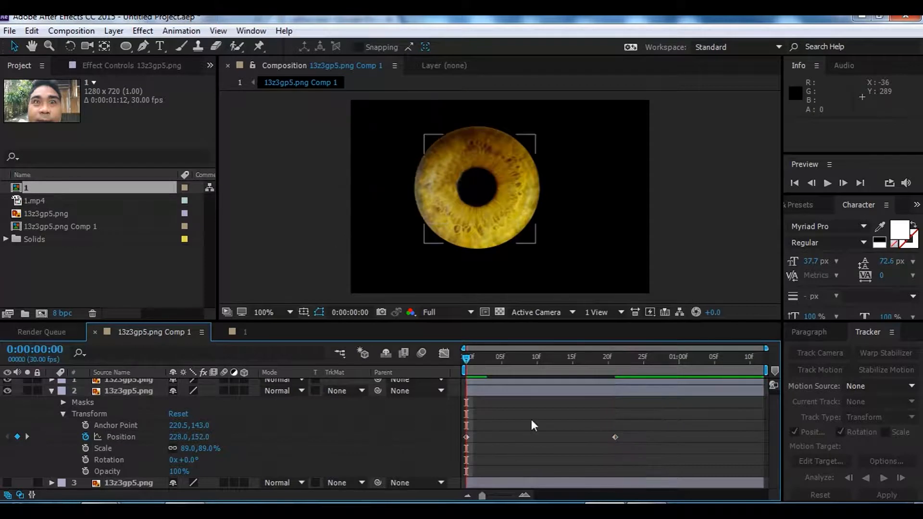
drag(482, 357, 466, 367)
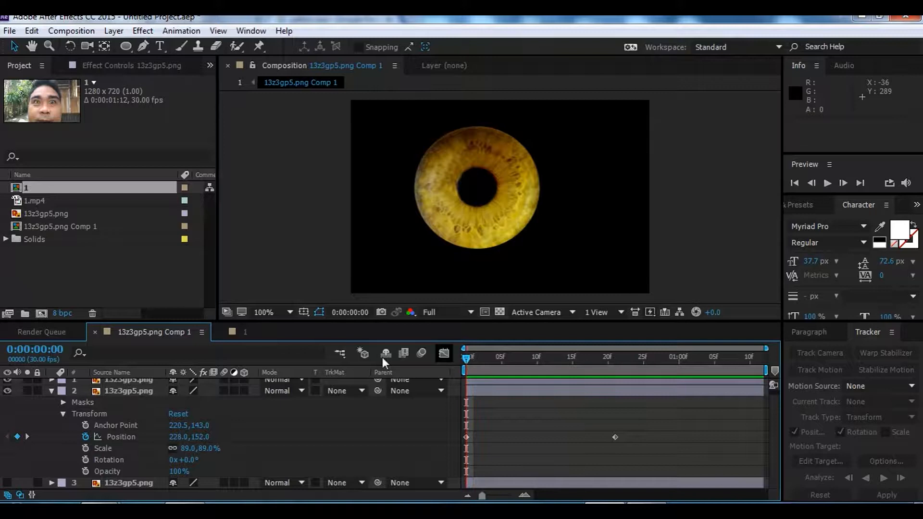
Inspect the iris edge in composition 1, and set Mask 1's feather to 3 pixels on the first iris layer in the pre-composition.
click(238, 334)
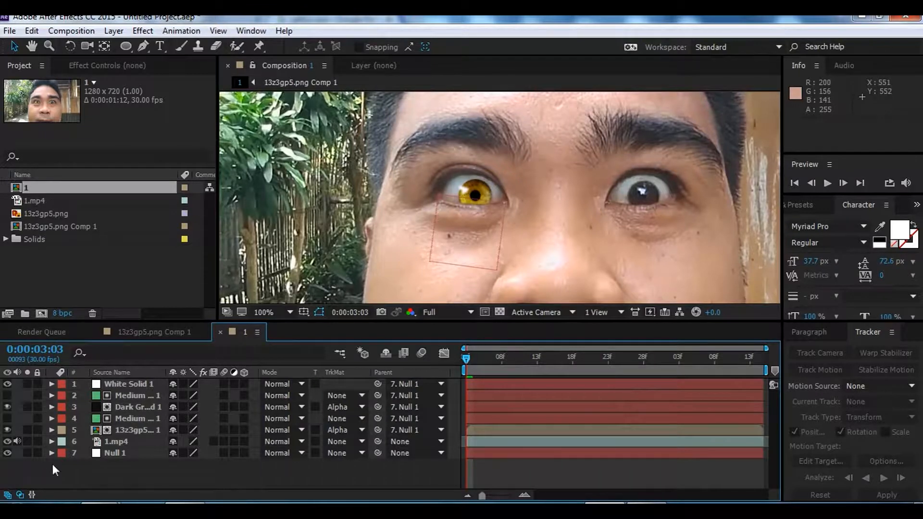
click(127, 429)
key(period)
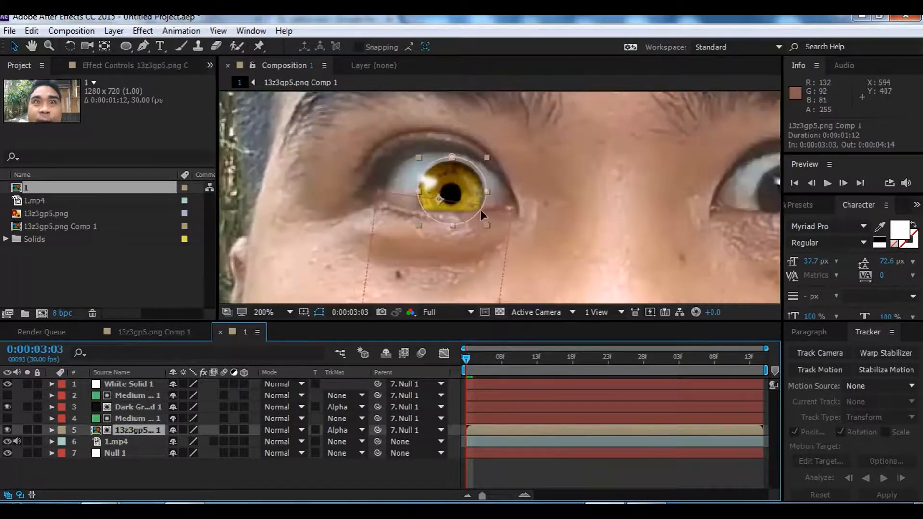
click(175, 330)
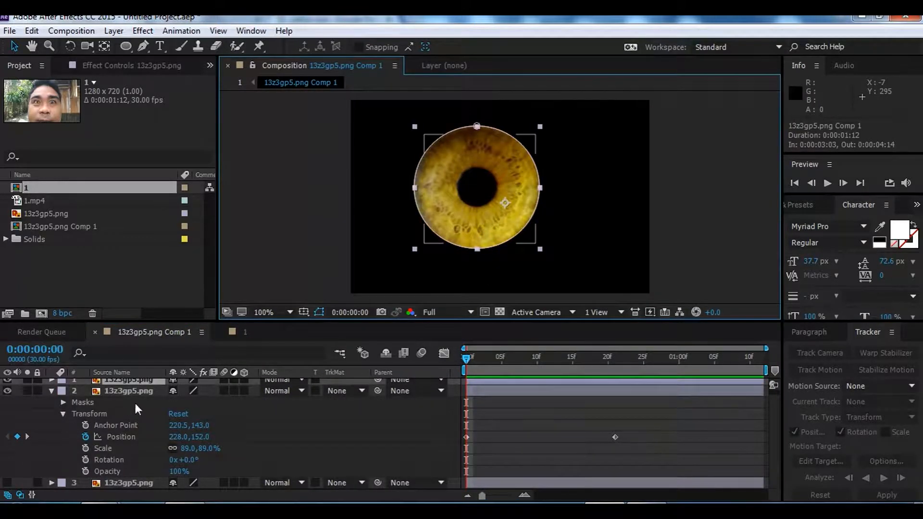
scroll(135, 404, up, 1)
click(52, 384)
click(63, 395)
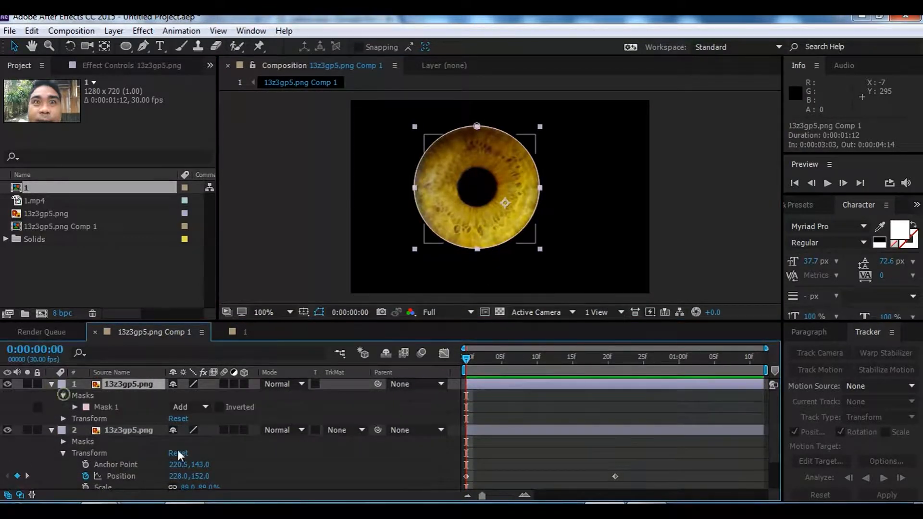
click(74, 406)
click(76, 405)
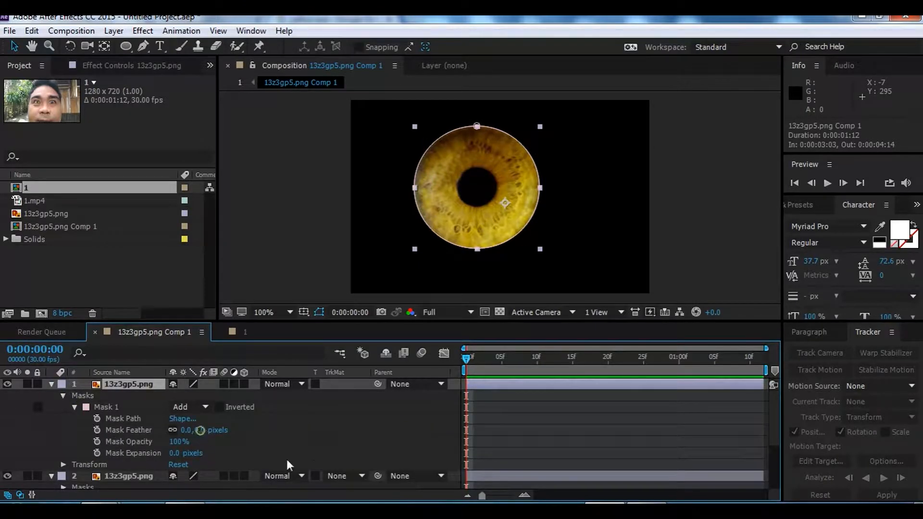
click(202, 430)
text(3)
click(321, 454)
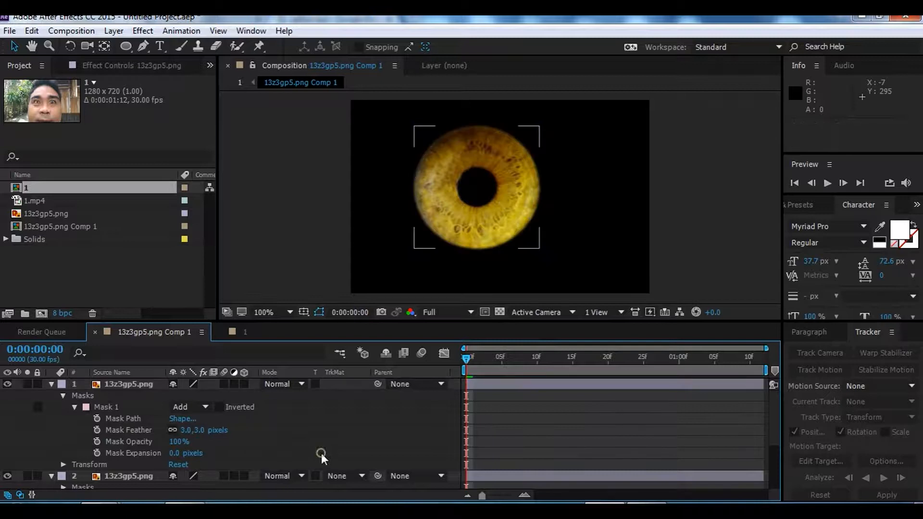
Set Mask 1's feather to 3 pixels on the second iris layer, and preview the result in composition 1.
click(125, 476)
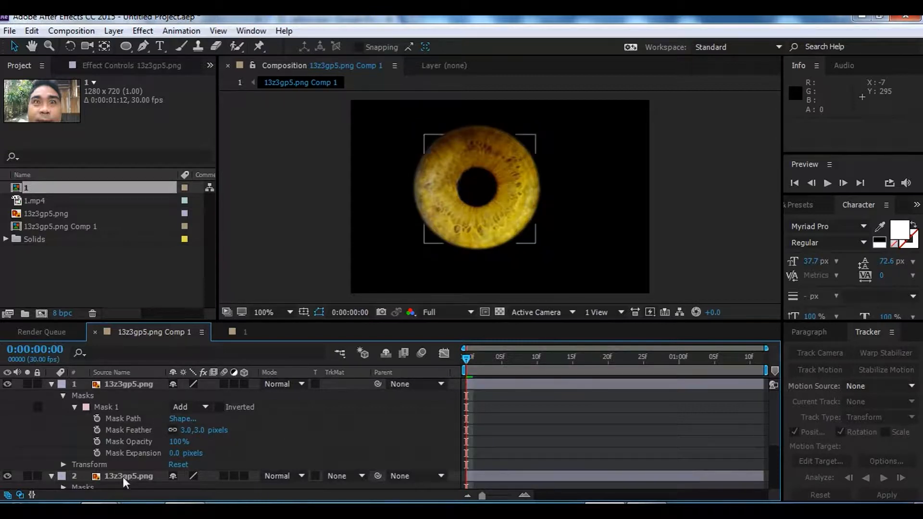
scroll(65, 422, down, 2)
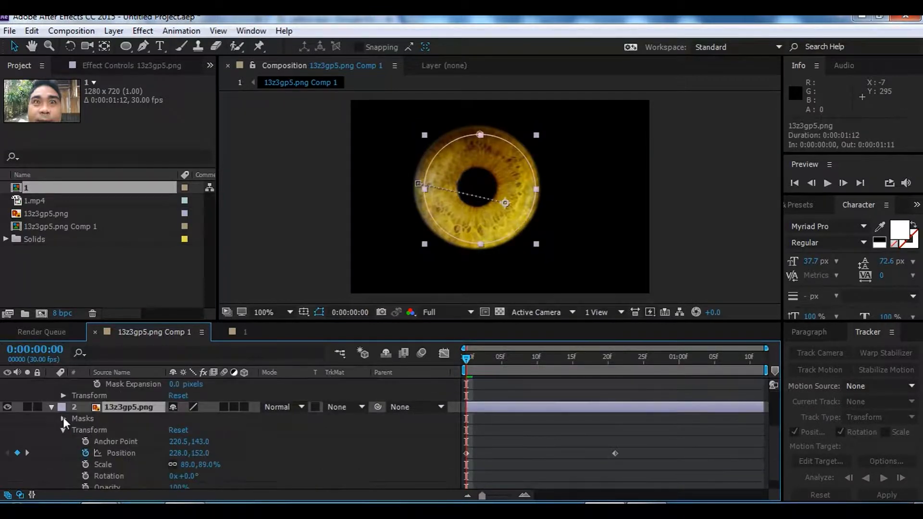
click(64, 419)
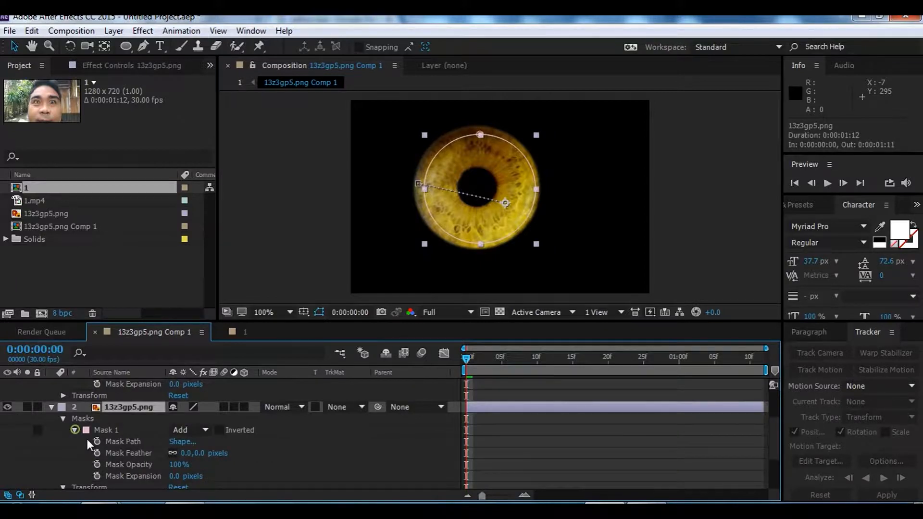
click(199, 453)
text(3)
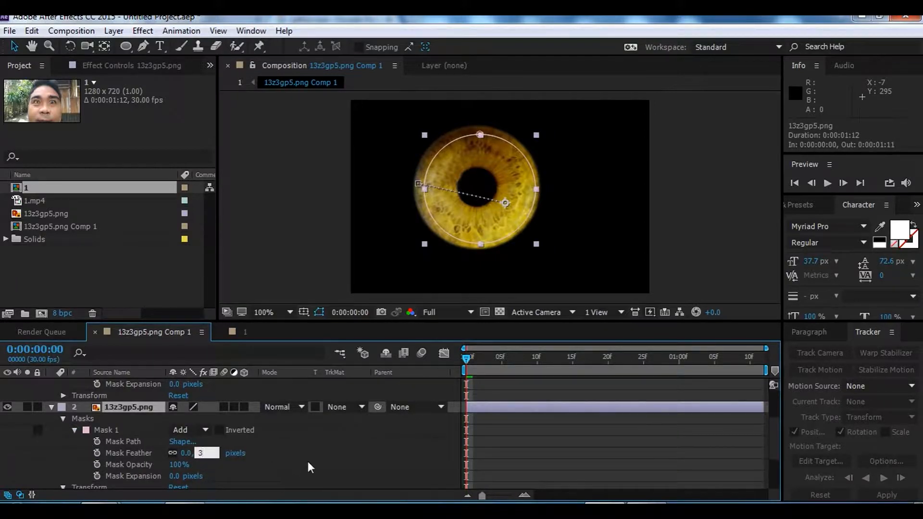
click(310, 467)
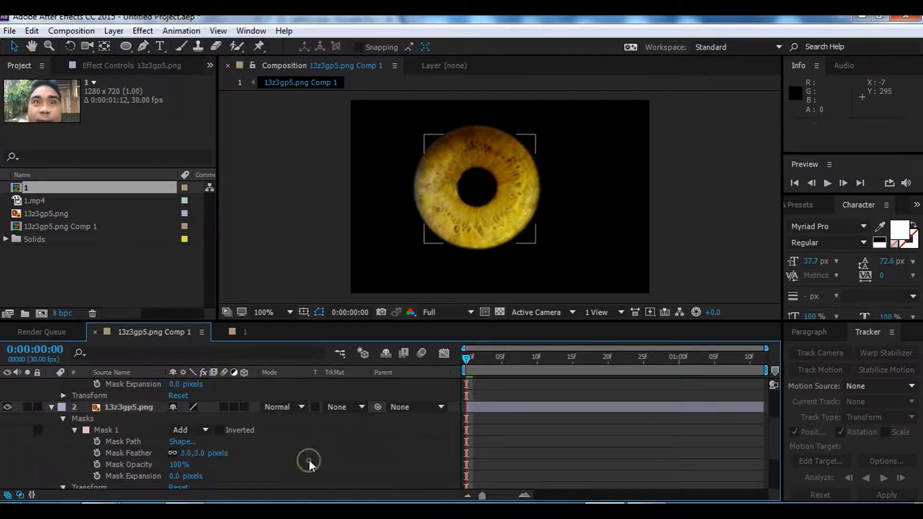
click(240, 333)
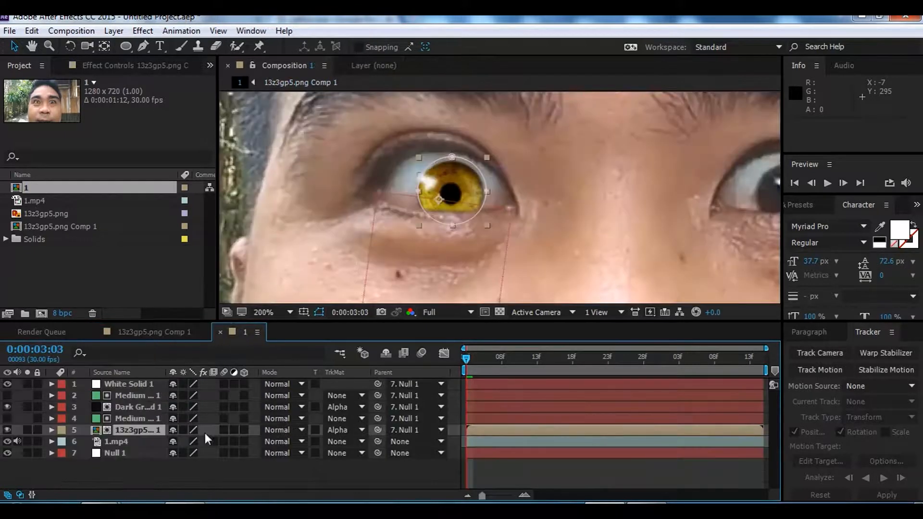
click(369, 472)
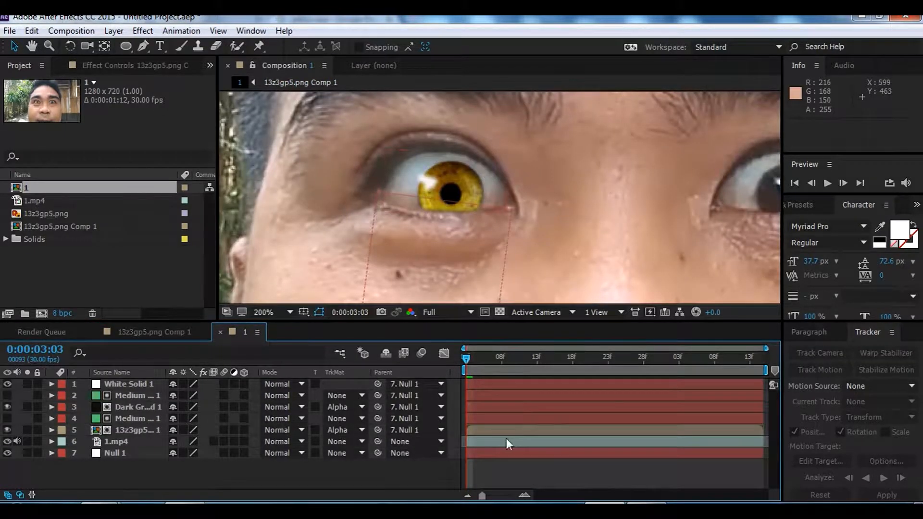
key(space)
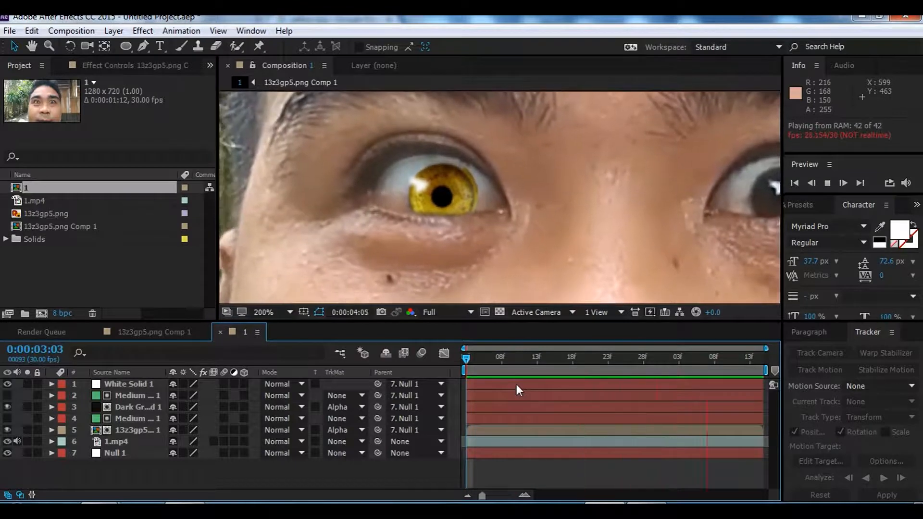
click(469, 356)
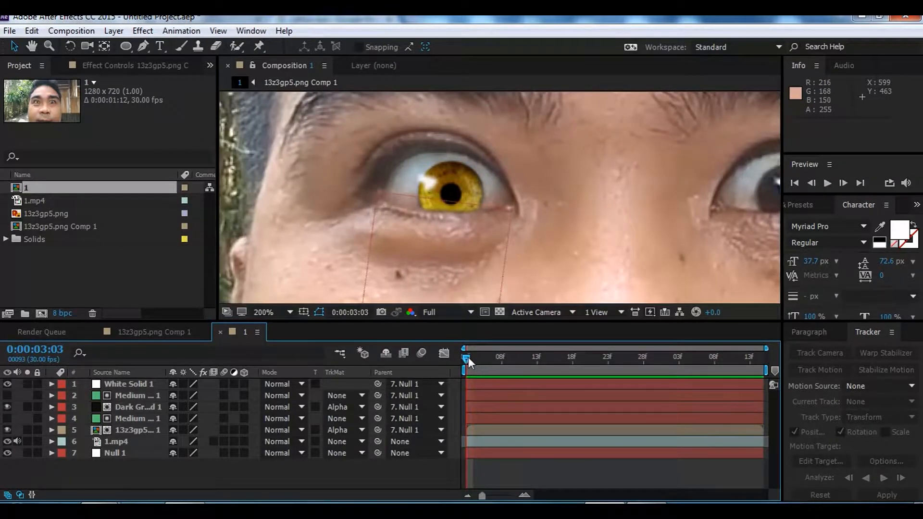
At 0:00:03:06, stretch the iris pre-composition layer's mask into a wide ellipse covering the whole eye opening.
drag(468, 356, 487, 357)
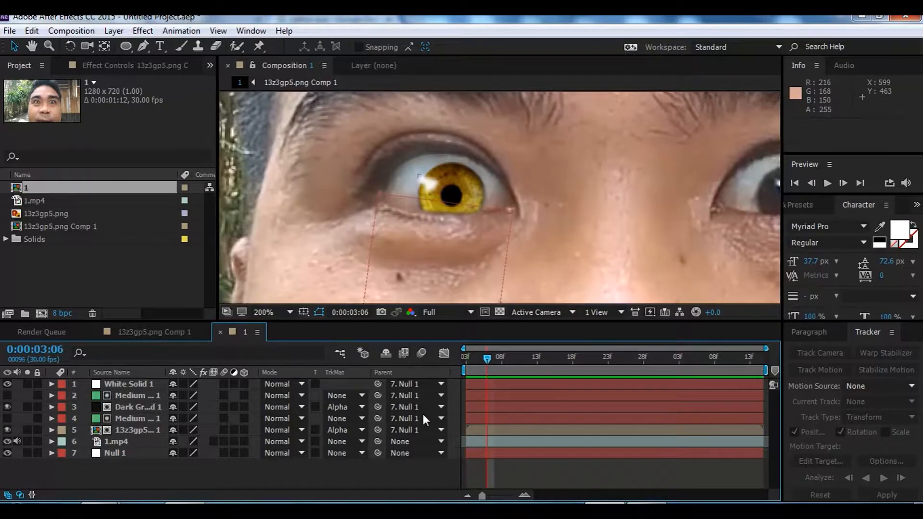
click(168, 430)
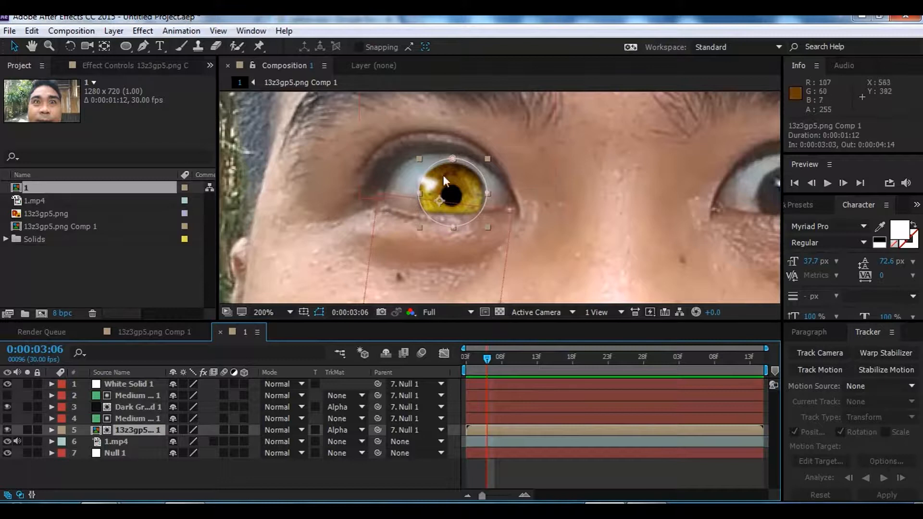
key(period)
click(406, 120)
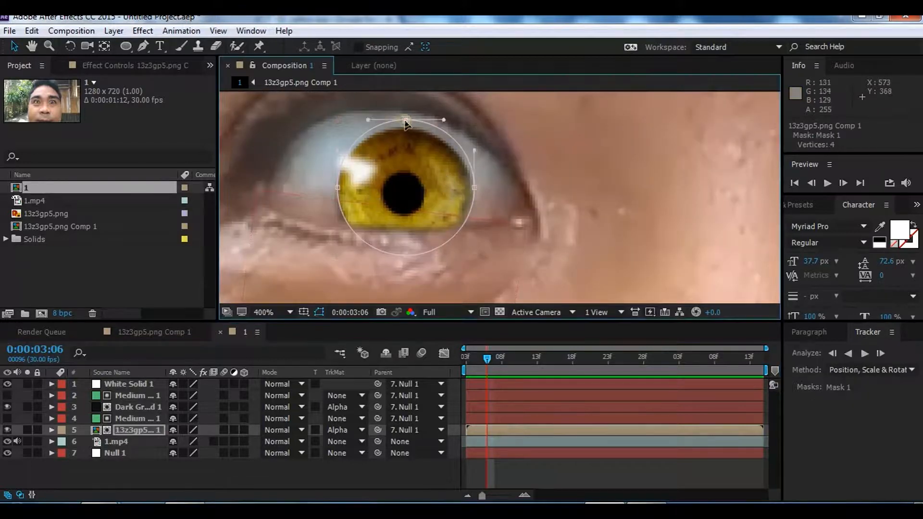
double_click(339, 187)
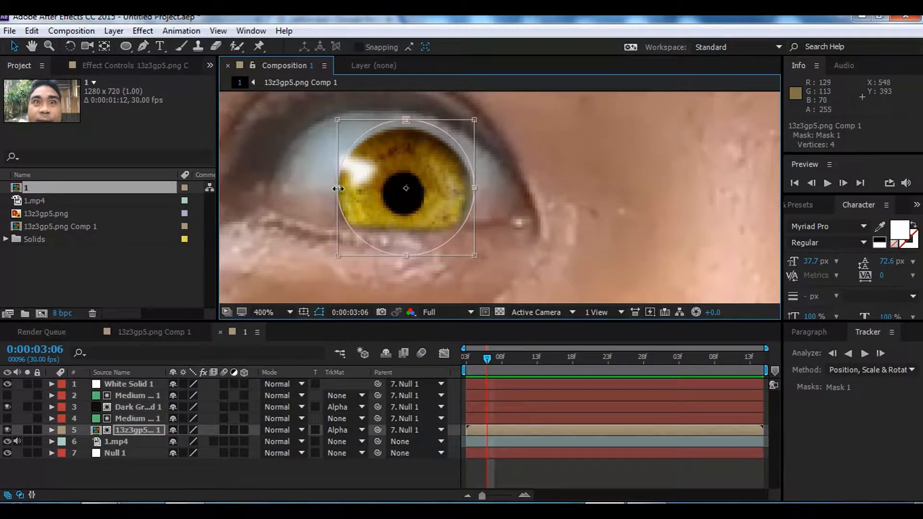
drag(338, 189, 270, 187)
mouse_move(372, 256)
mouse_down()
mouse_move(376, 235)
mouse_move(376, 244)
mouse_up()
drag(475, 184, 523, 183)
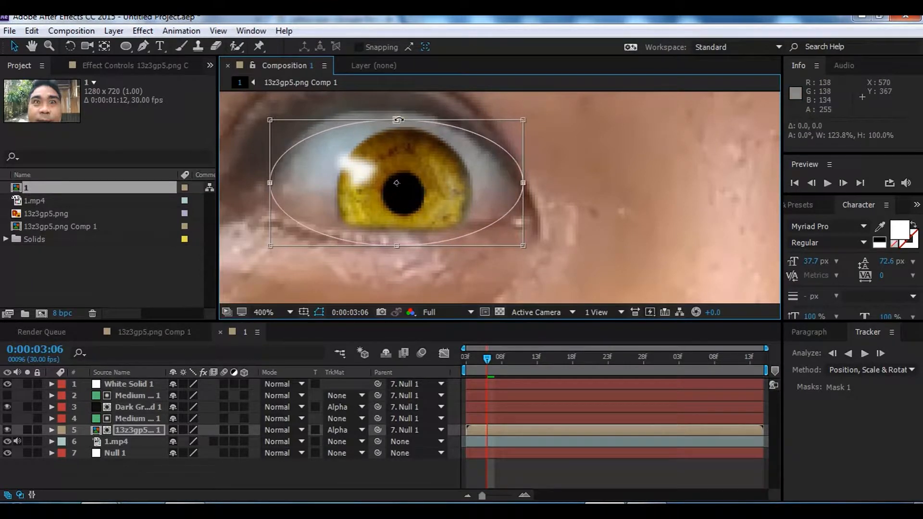
drag(398, 120, 397, 107)
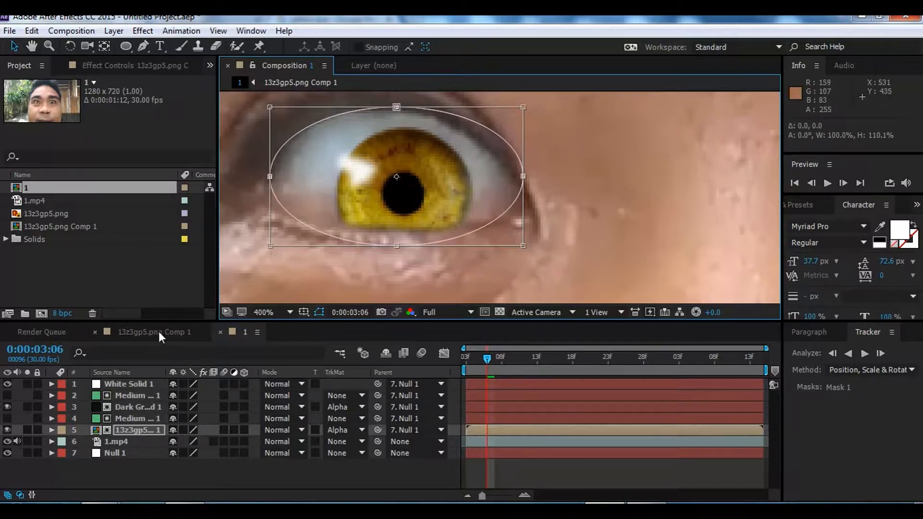
Preview composition 1 from 0:00:03:03 and scrub its first frames to examine the second iris's direction of movement.
drag(486, 363, 466, 361)
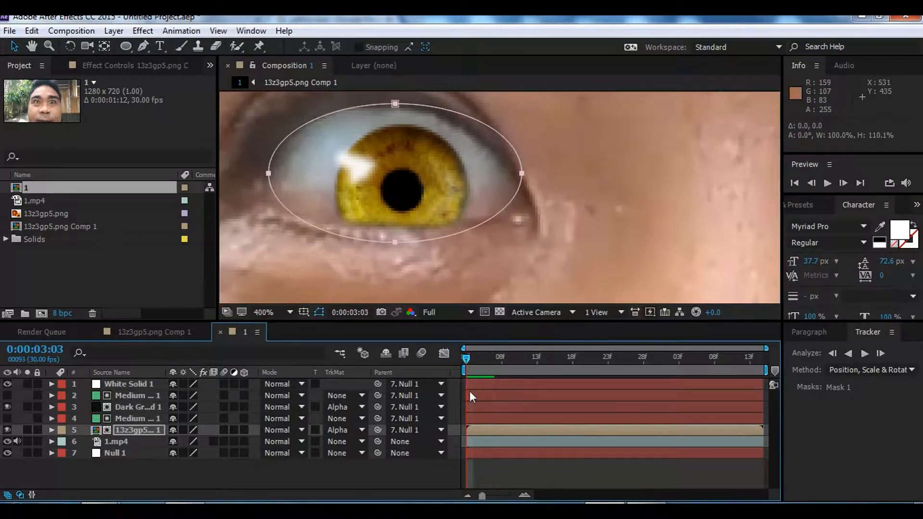
key(space)
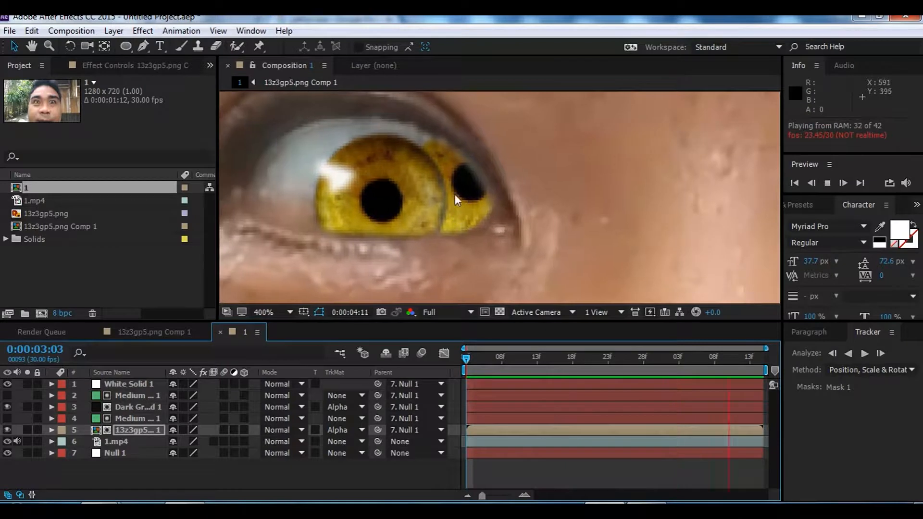
click(508, 359)
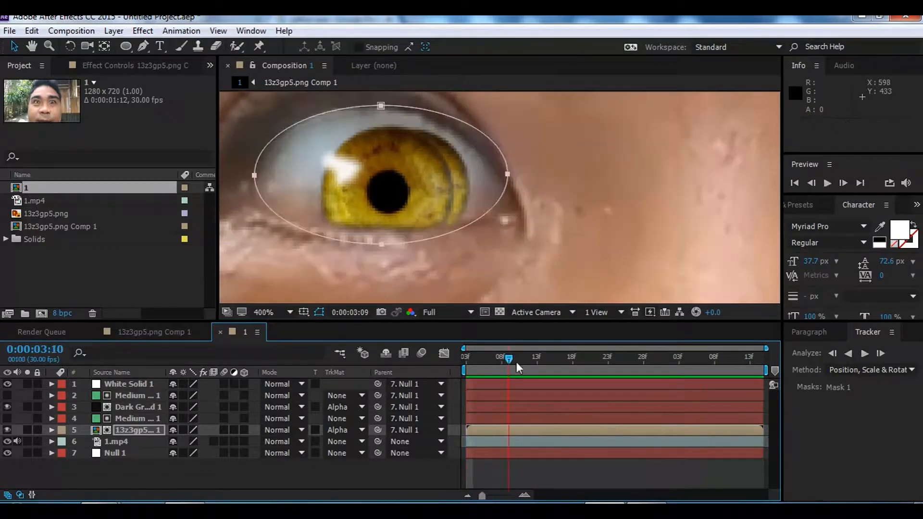
drag(517, 368, 341, 354)
scroll(481, 199, down, 1)
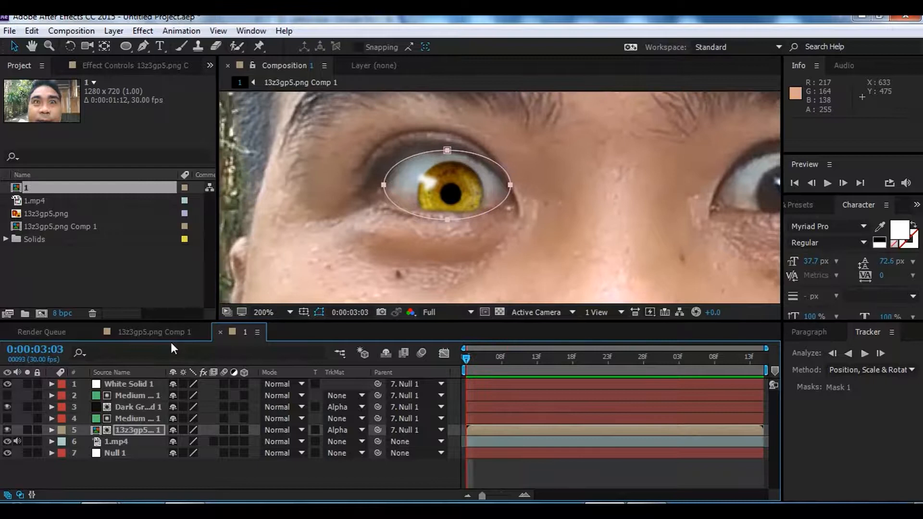
In the iris pre-composition at 0:00:00:21, move the second iris layer to 377, 142 and review its movement between the keyframes.
click(150, 333)
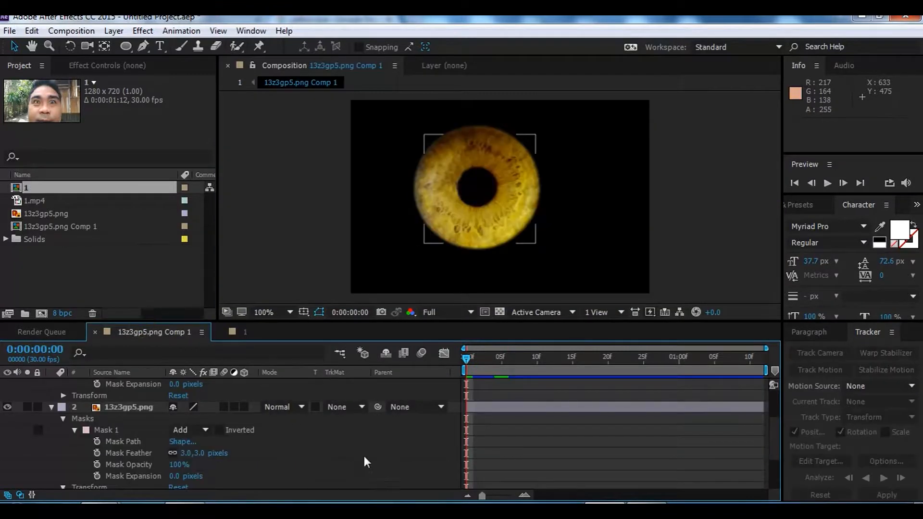
scroll(362, 453, down, 3)
drag(471, 359, 615, 385)
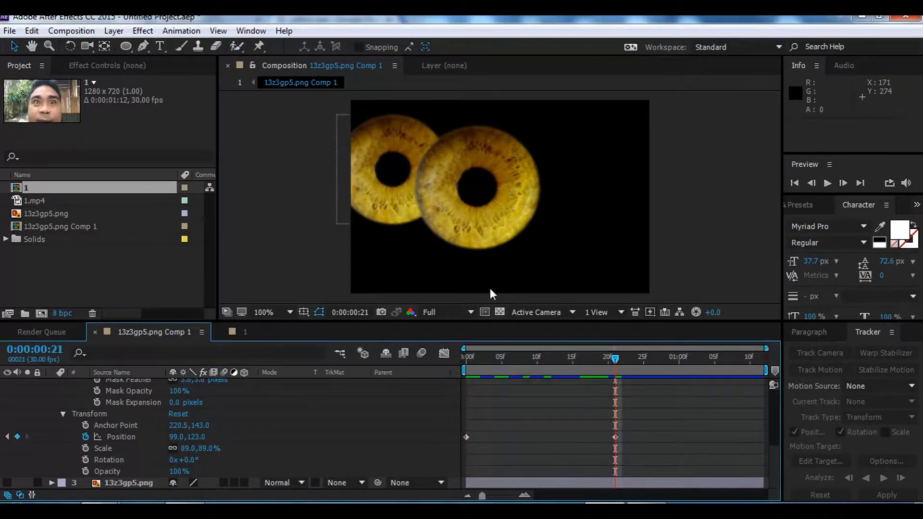
click(394, 187)
drag(373, 167, 563, 186)
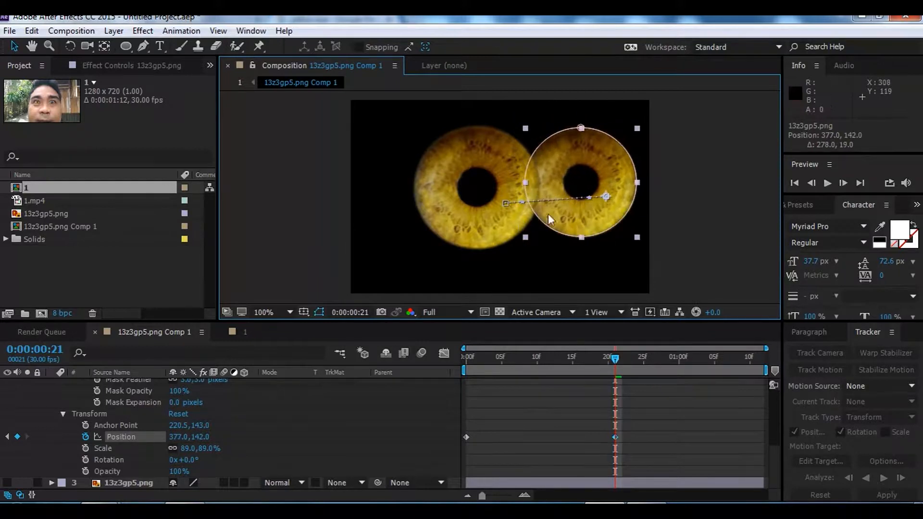
click(532, 407)
click(553, 371)
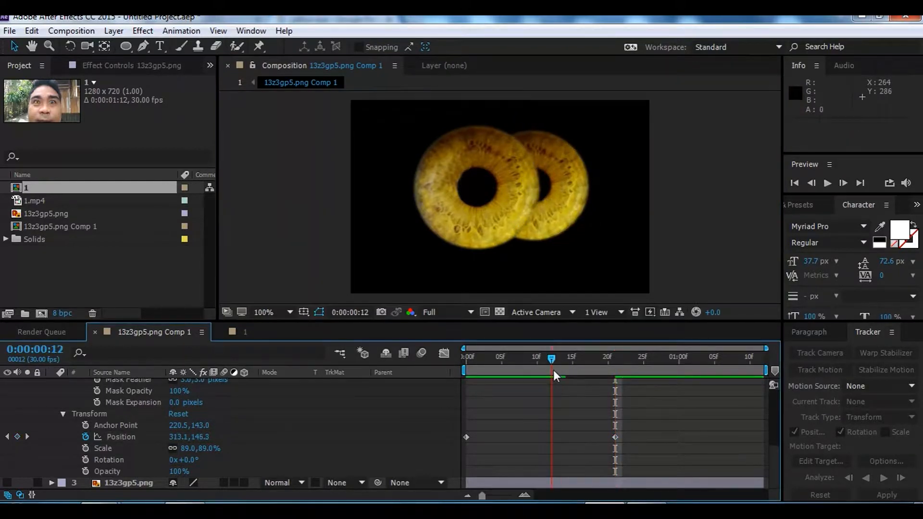
key(Home)
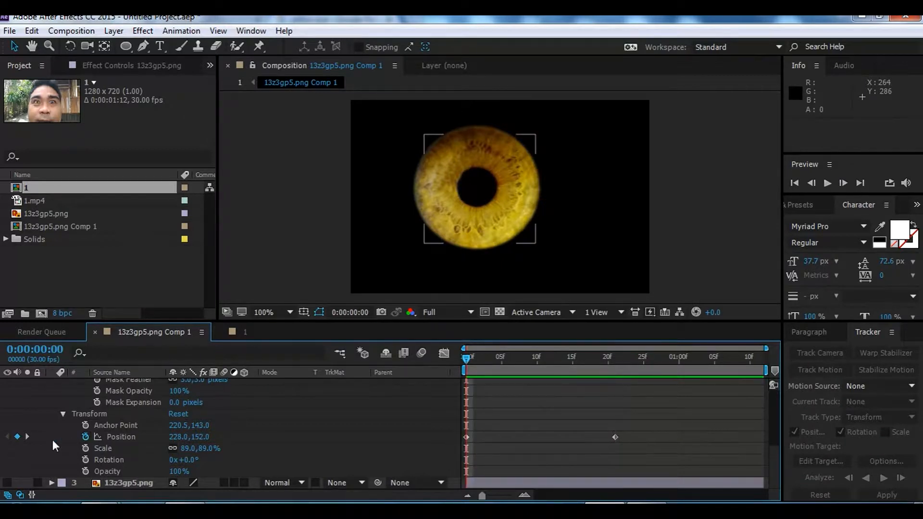
key(k)
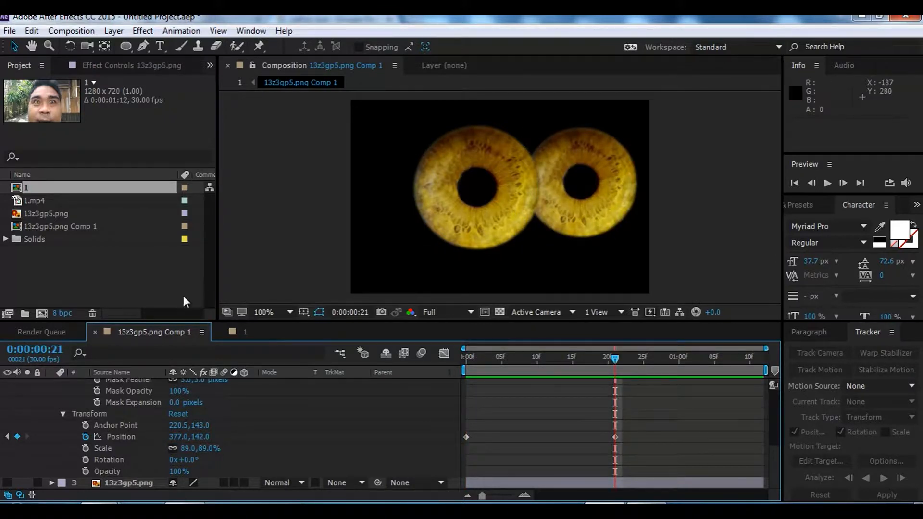
Widen the iris layer's mask slightly toward the outer eye corner in composition 1, and preview the effect from 0:00:03:03.
click(239, 332)
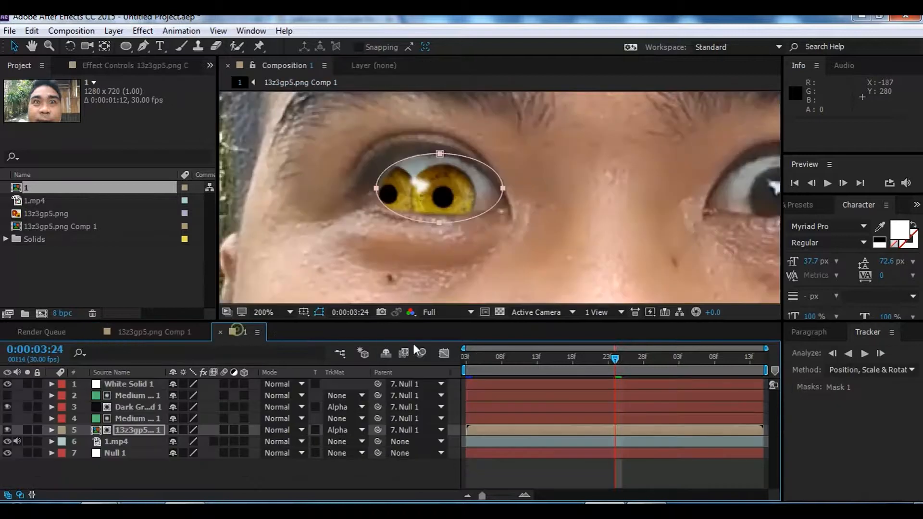
double_click(378, 190)
drag(376, 189, 369, 188)
click(354, 473)
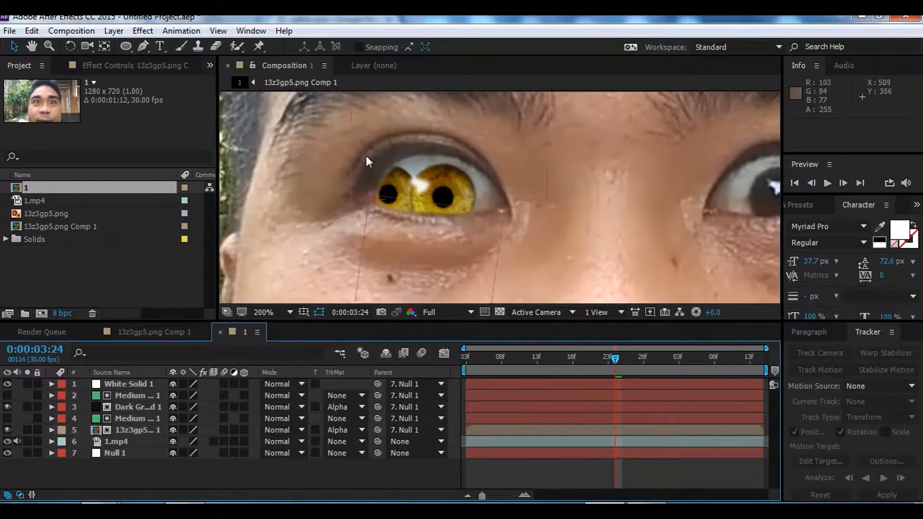
scroll(367, 156, down, 1)
drag(534, 359, 439, 361)
key(space)
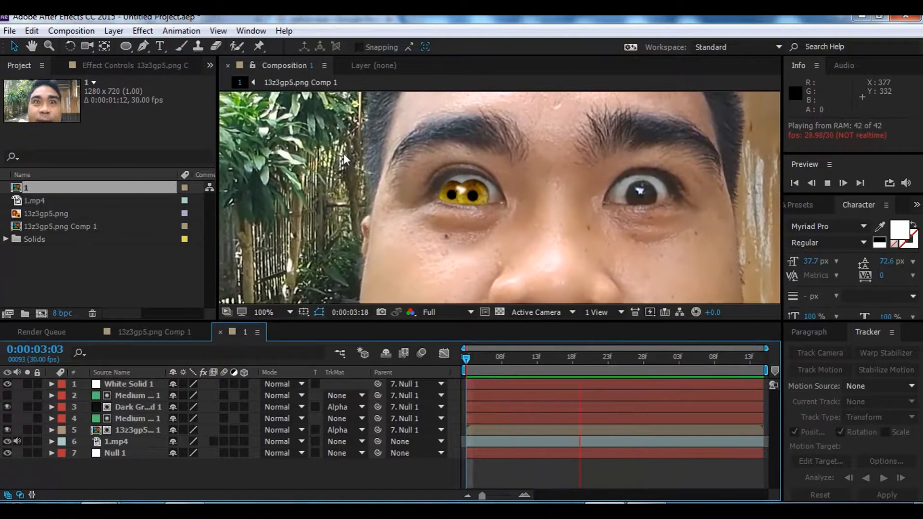
scroll(413, 204, down, 1)
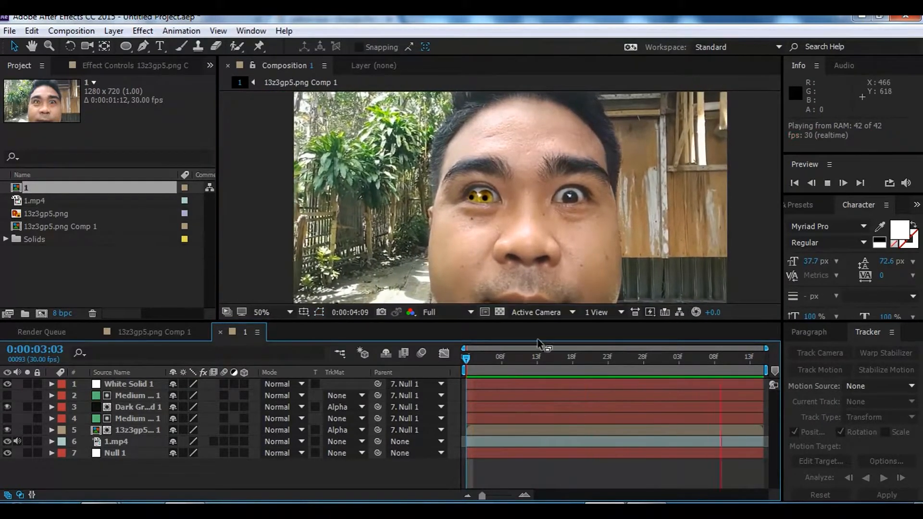
Preview composition 1 from 0:00:03:03 and scrub through to 0:00:04:14 to review the iris splitting inside the eye.
drag(531, 361, 705, 387)
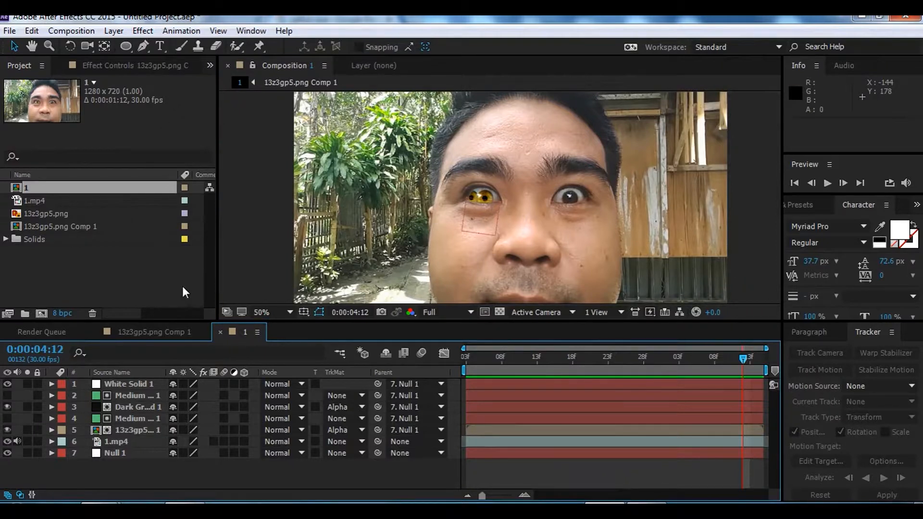
click(492, 375)
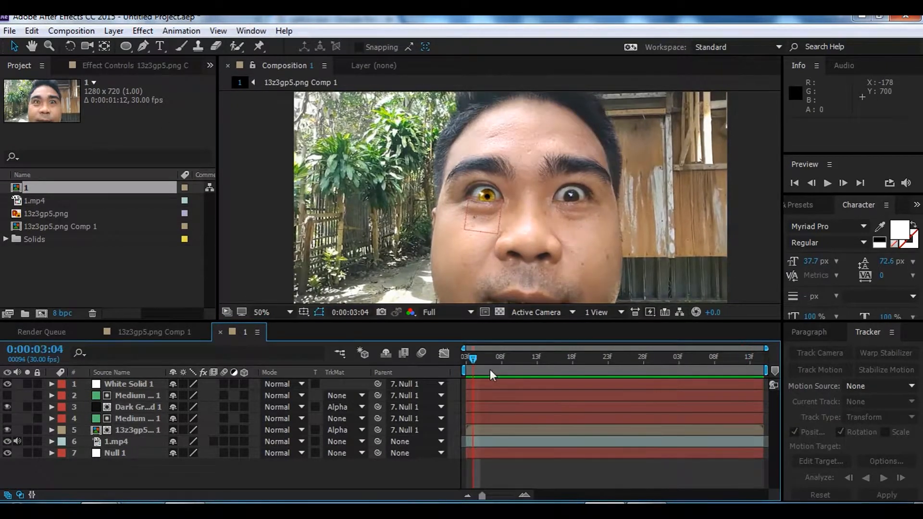
drag(471, 360, 466, 362)
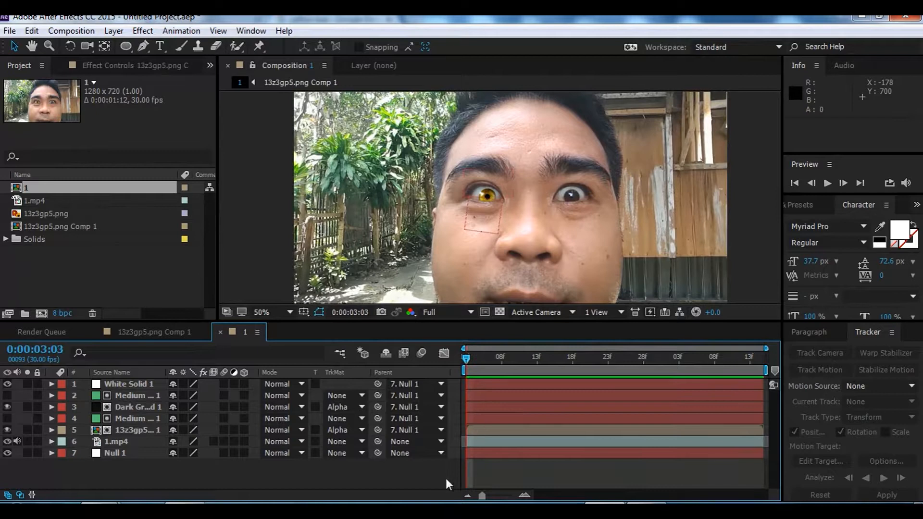
key(space)
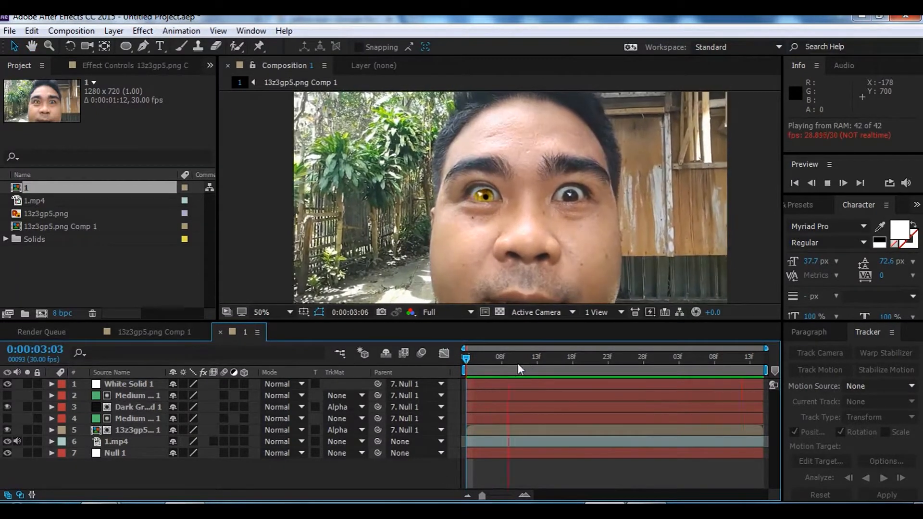
key(space)
drag(622, 380, 756, 397)
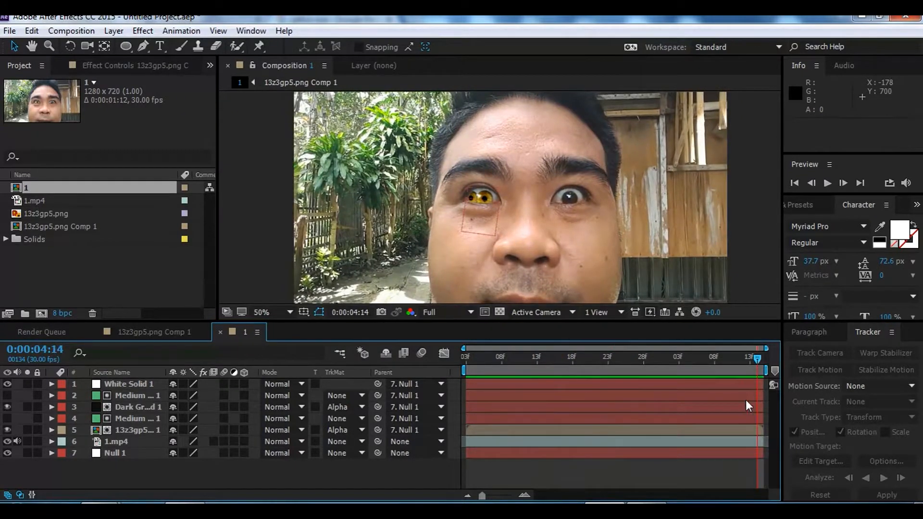
Select the upper Medium Gray-Turquoise matte layer to check its mask outline around the eye during playback, and replay the effect with nothing selected.
click(101, 286)
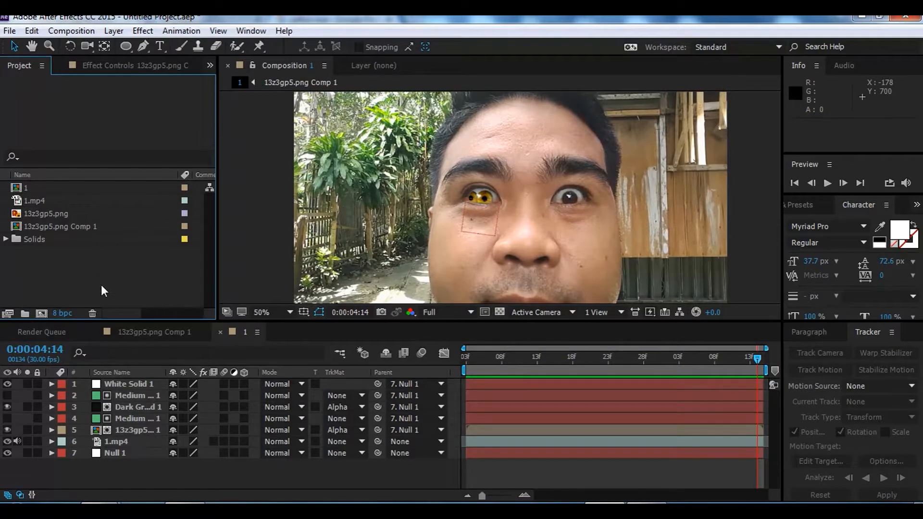
click(139, 396)
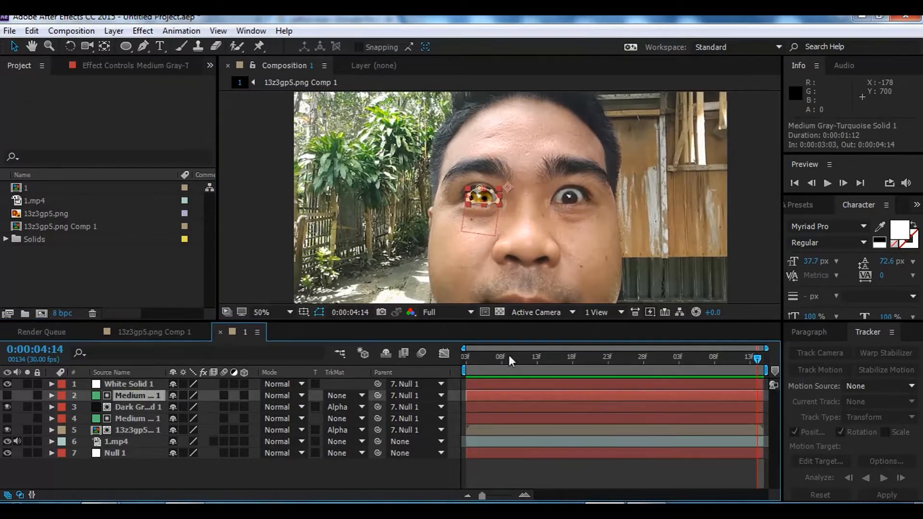
click(473, 358)
key(space)
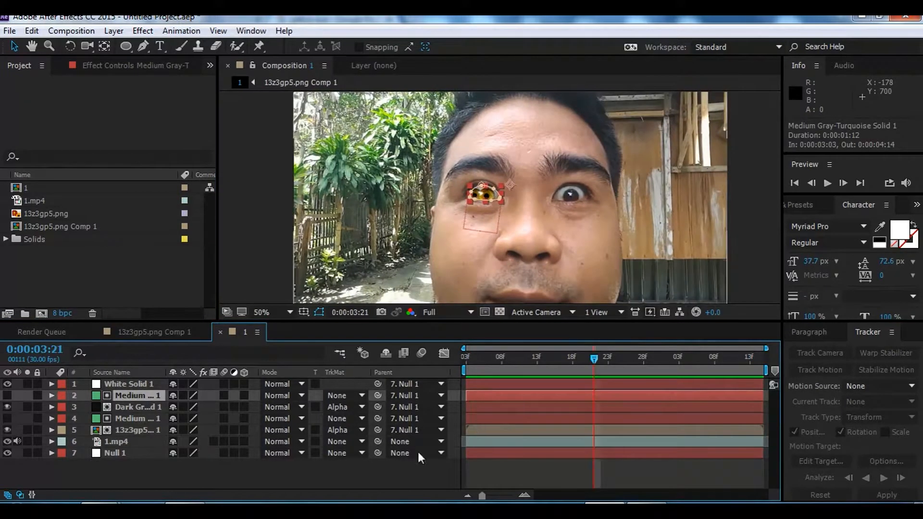
click(397, 476)
key(space)
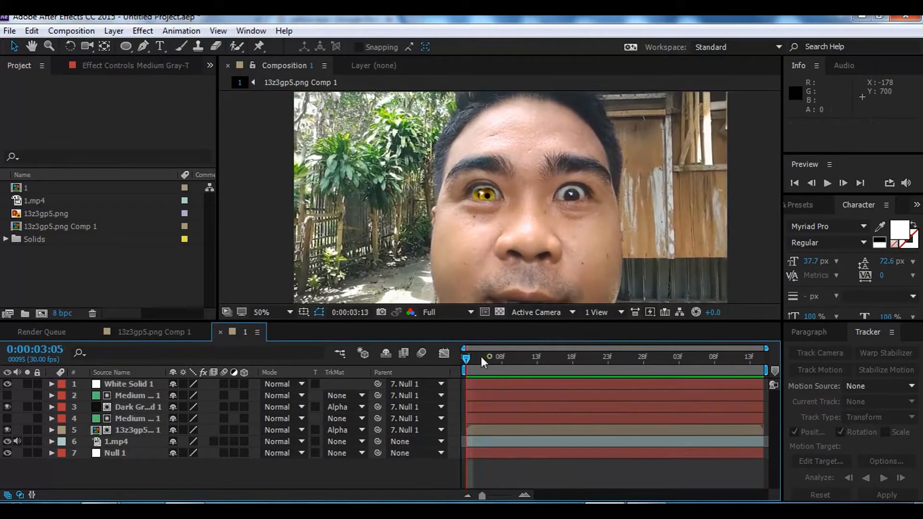
Examine the eye effect close up at 100% by playing it from 0:00:03:03 and scrubbing the split to 0:00:03:27.
scroll(460, 187, up, 2)
scroll(461, 194, up, 1)
scroll(461, 206, down, 1)
key(space)
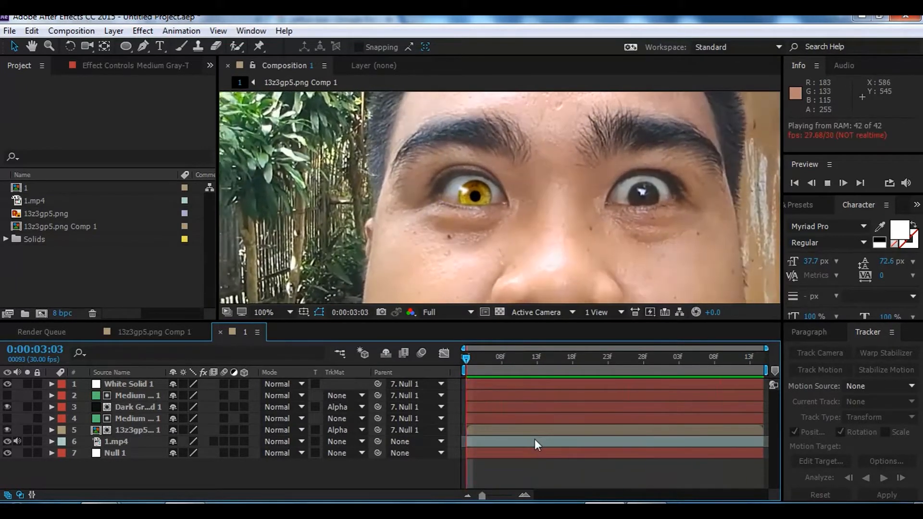
drag(487, 358, 633, 375)
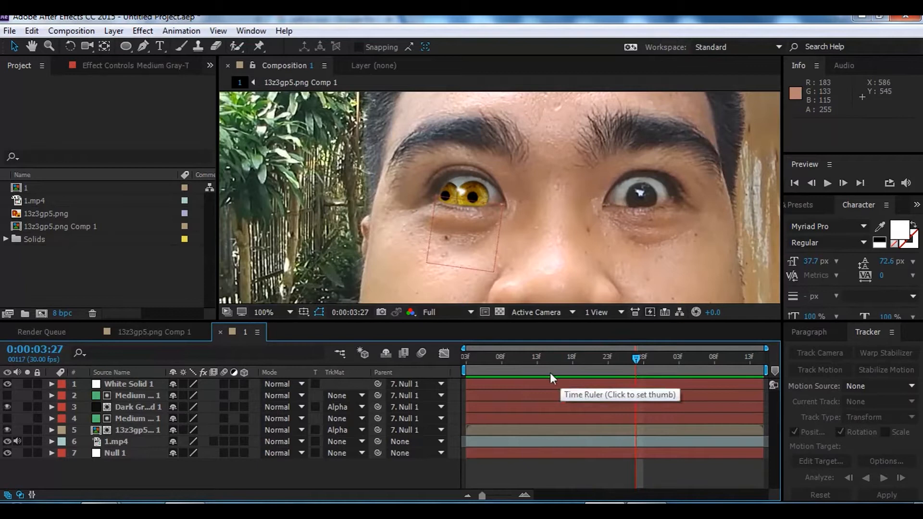